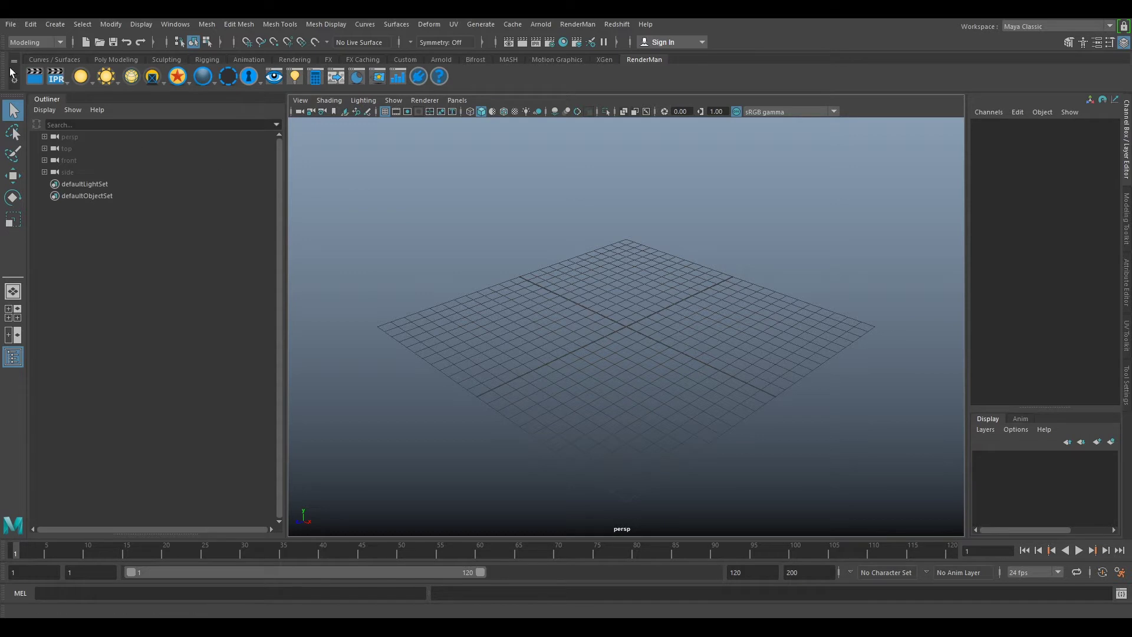
Step: Import the camera file Settlement_BG01_V001_Cam_v001.mel from G:\VFXtutors\Matchmove\MM015\tut into the scene
click(10, 24)
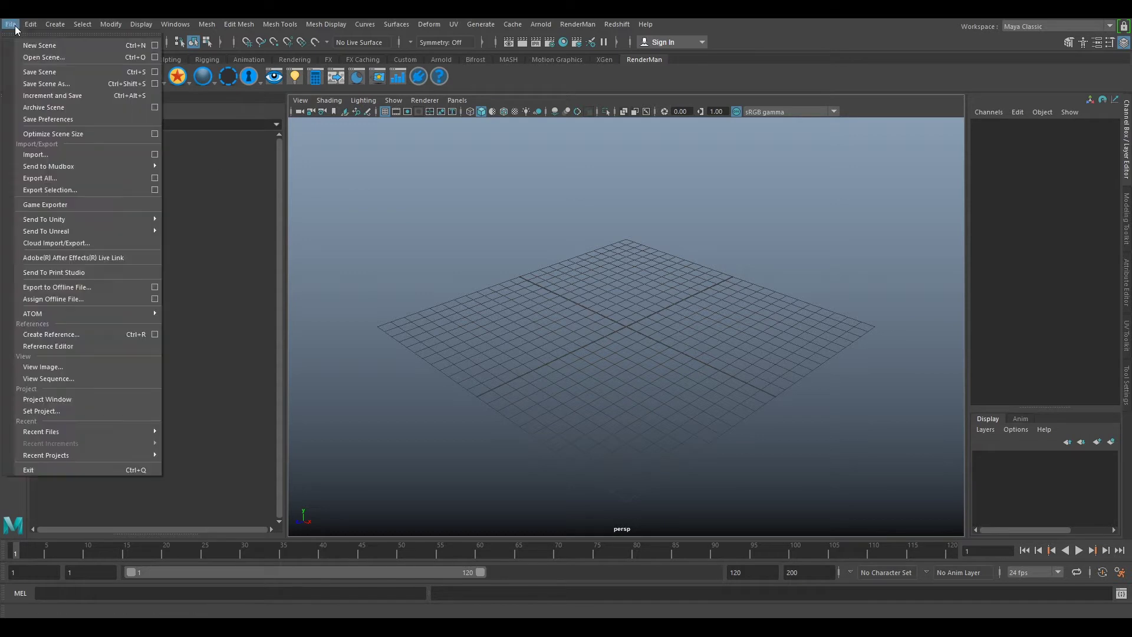
click(50, 154)
click(353, 179)
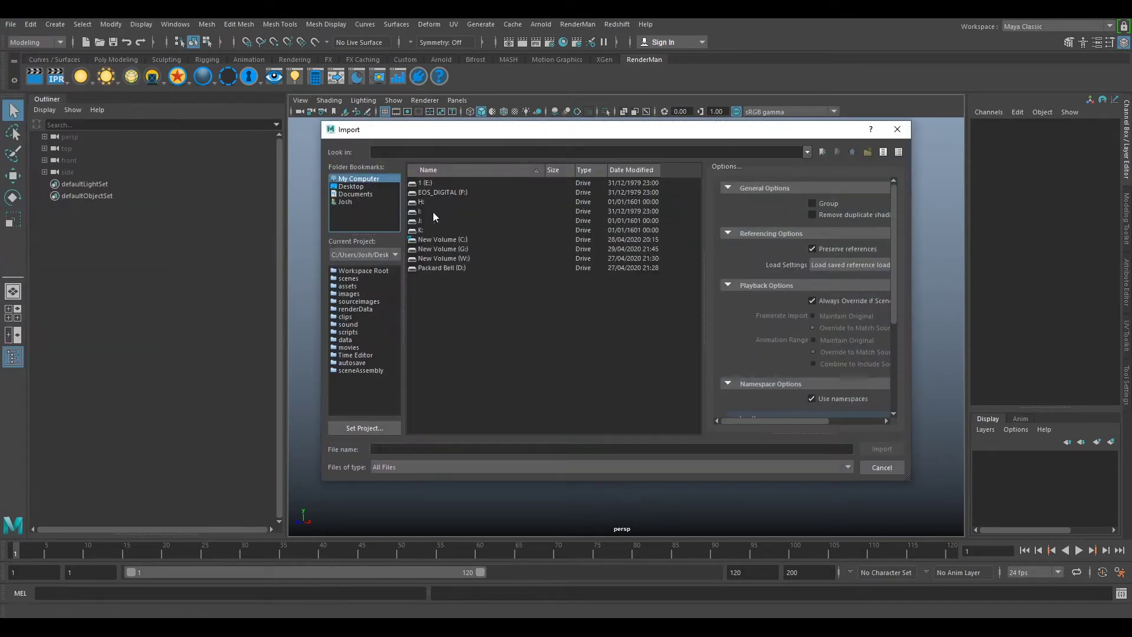
double_click(452, 248)
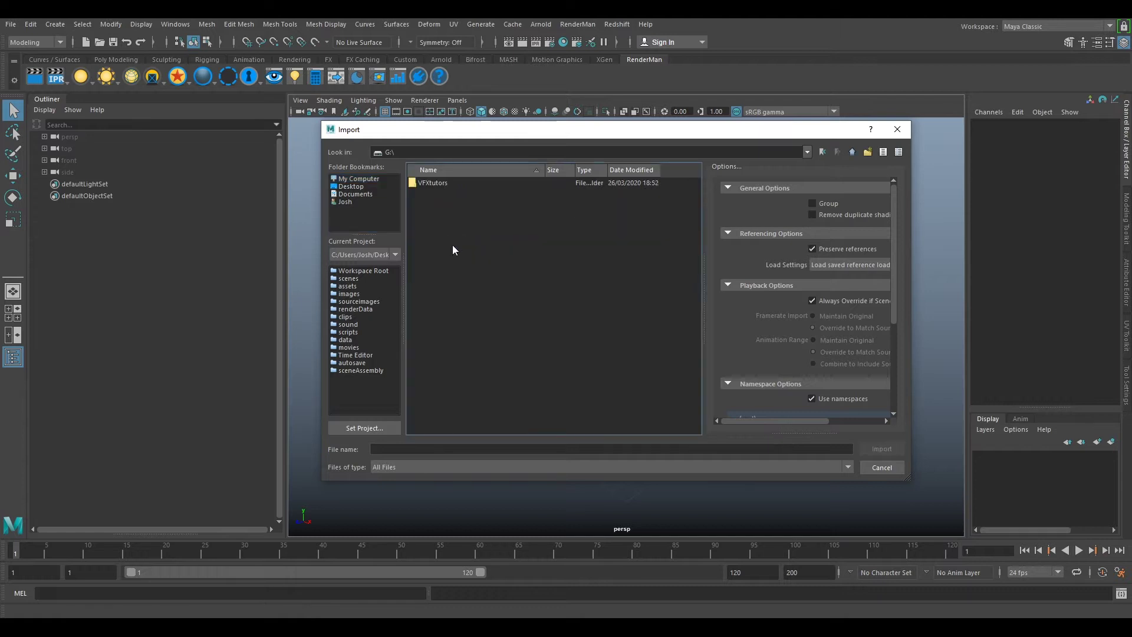
double_click(433, 182)
click(435, 185)
double_click(435, 184)
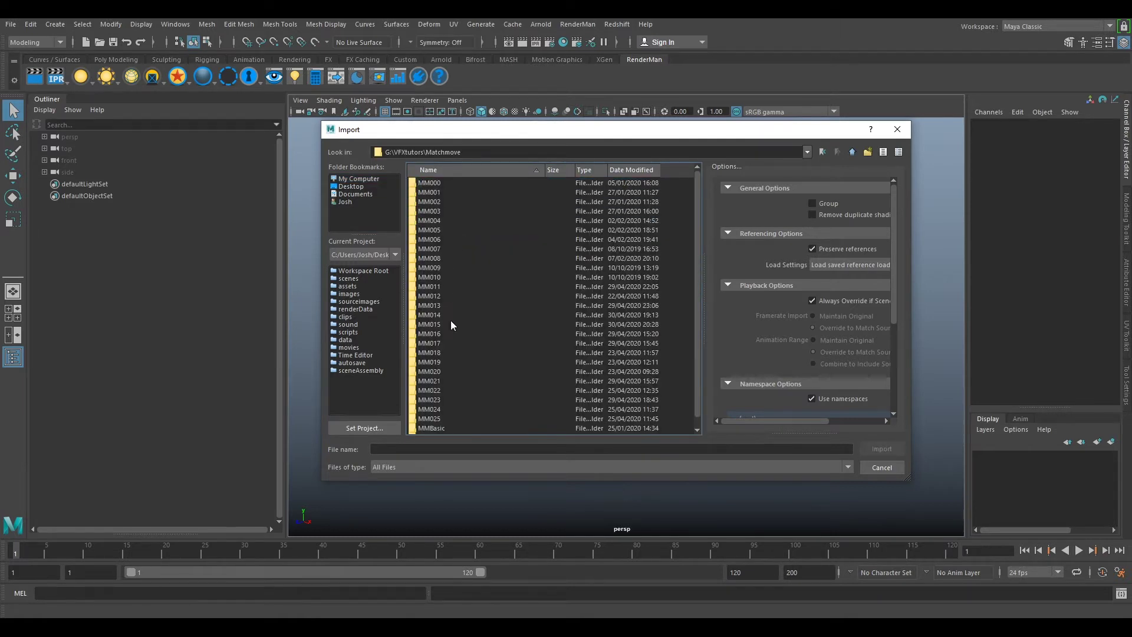
double_click(432, 326)
double_click(427, 193)
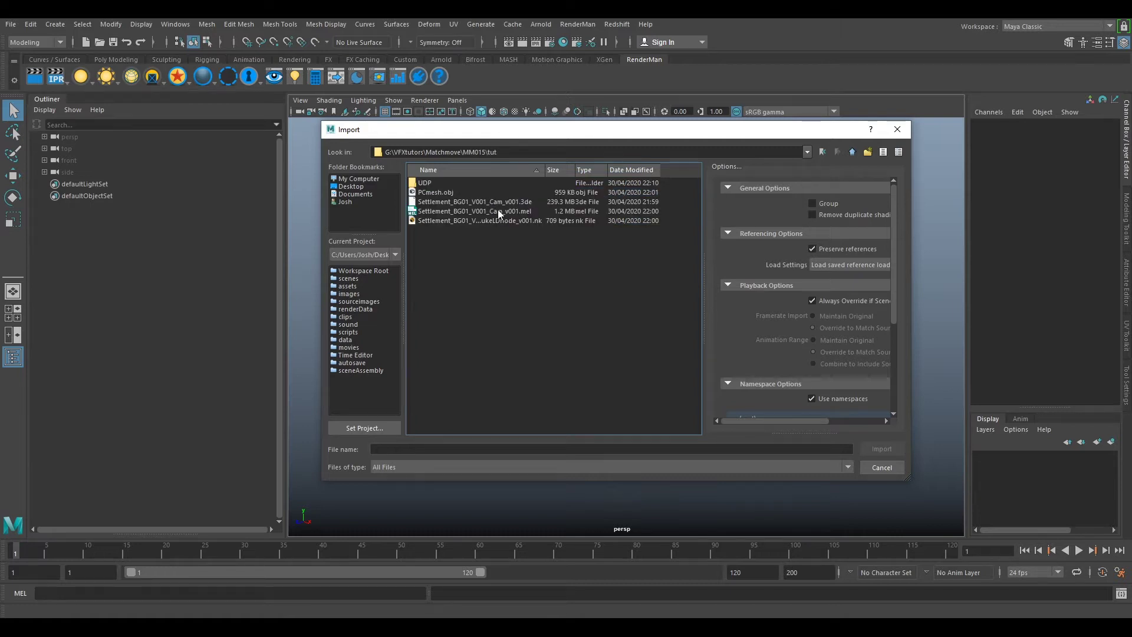
click(490, 212)
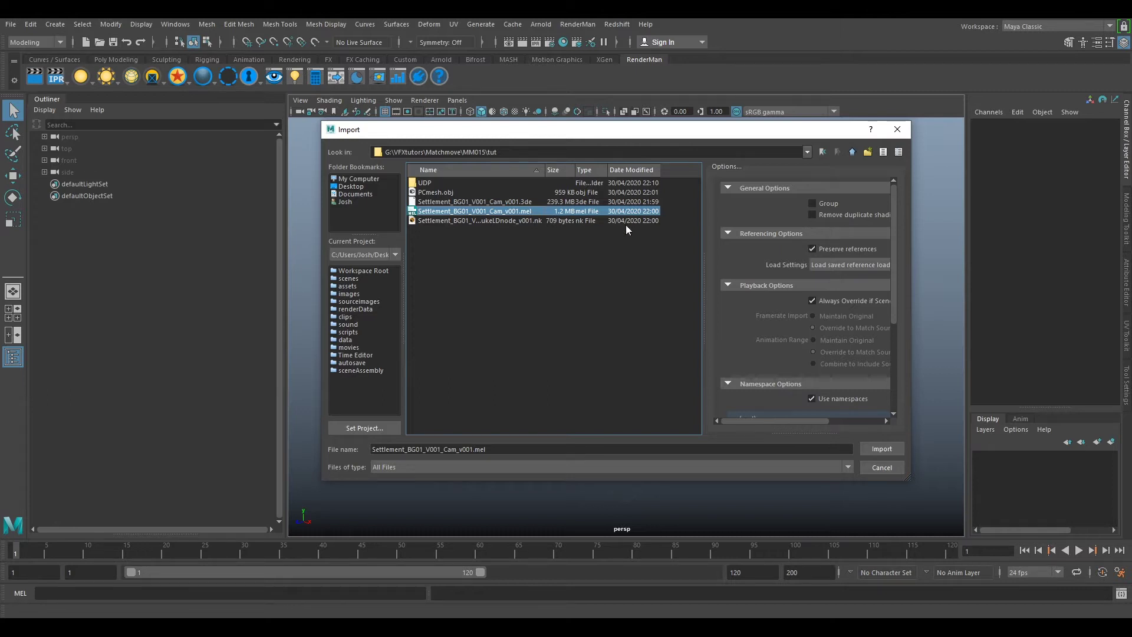
click(884, 450)
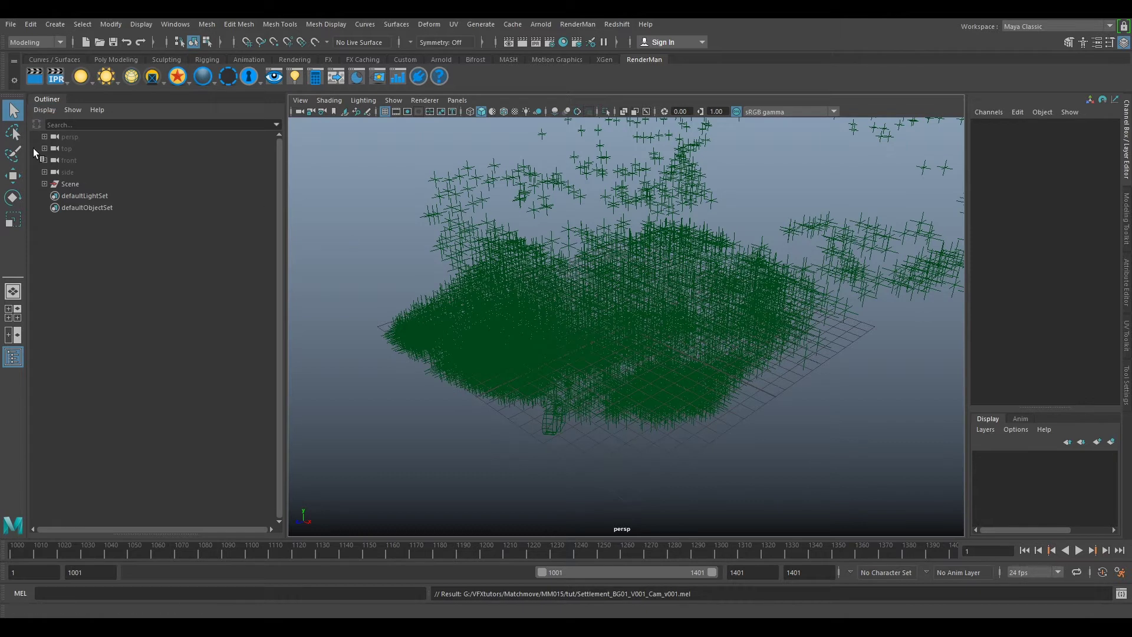
Step: Hide the point cloud group cameraPGroup_pgroup_1_1 inside the Scene group
click(44, 184)
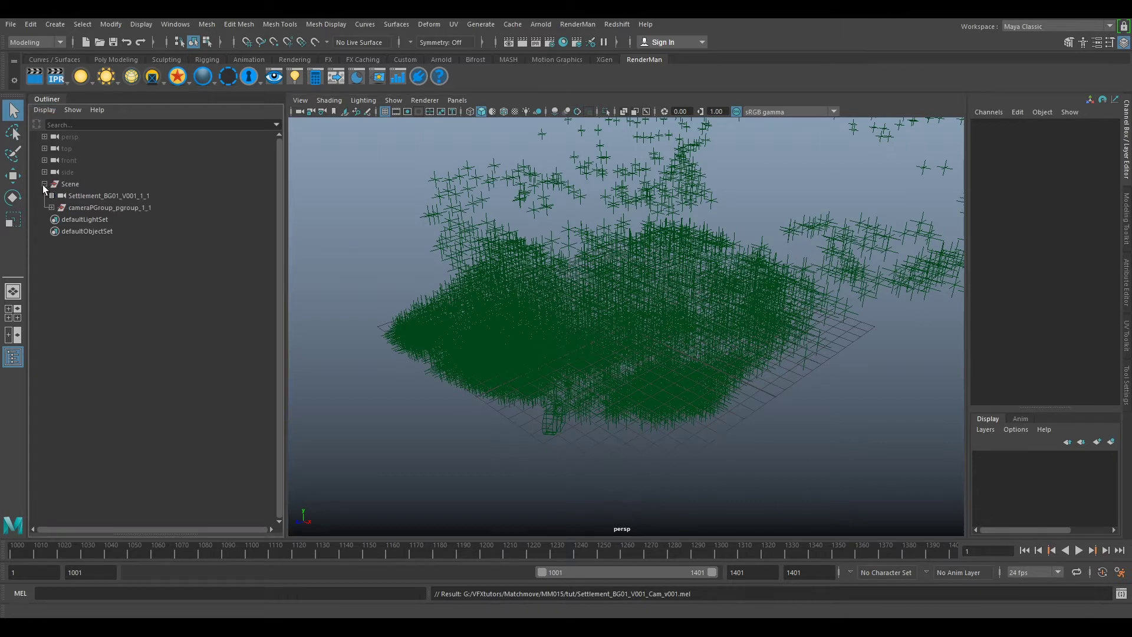
click(80, 207)
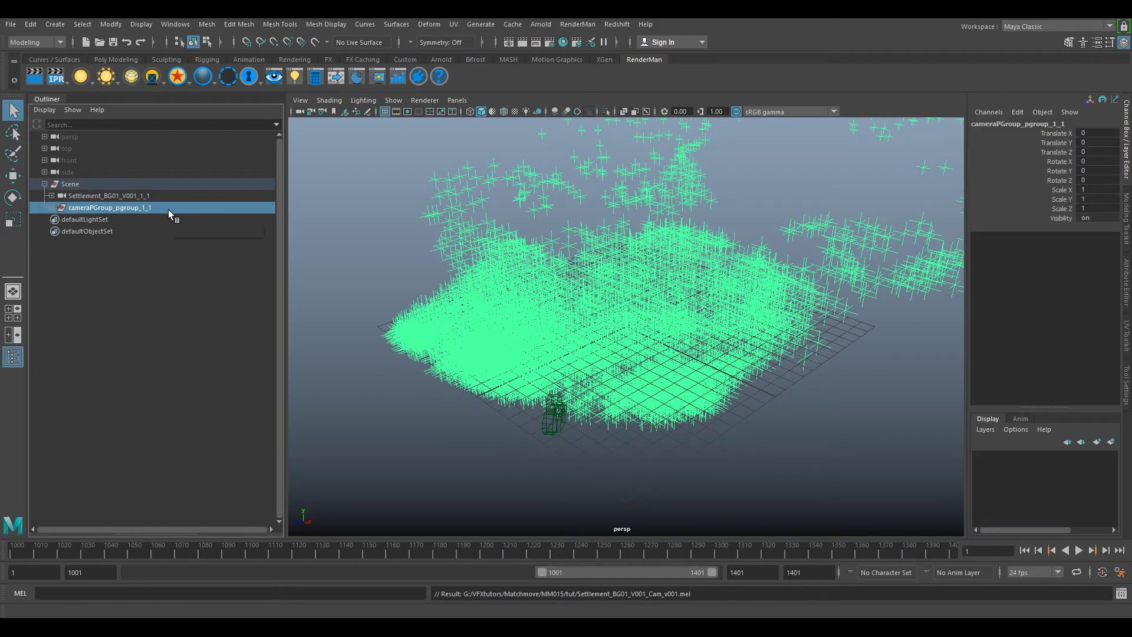
key(h)
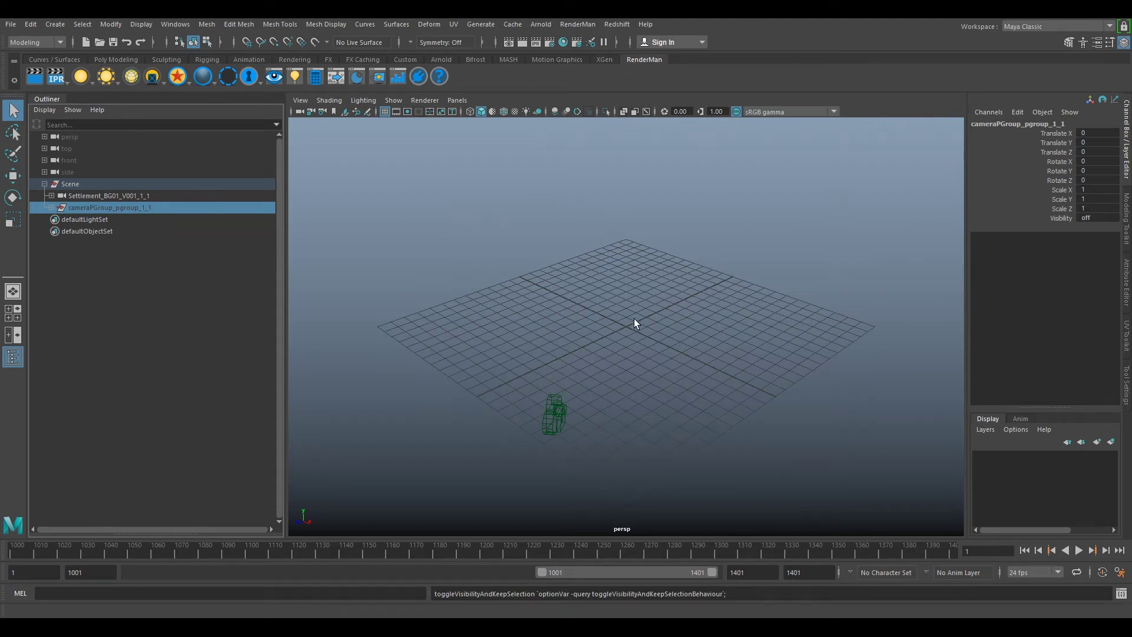
Step: Import PCmesh.obj from the same tut folder and inspect the terrain mesh beside the camera
click(10, 24)
click(56, 154)
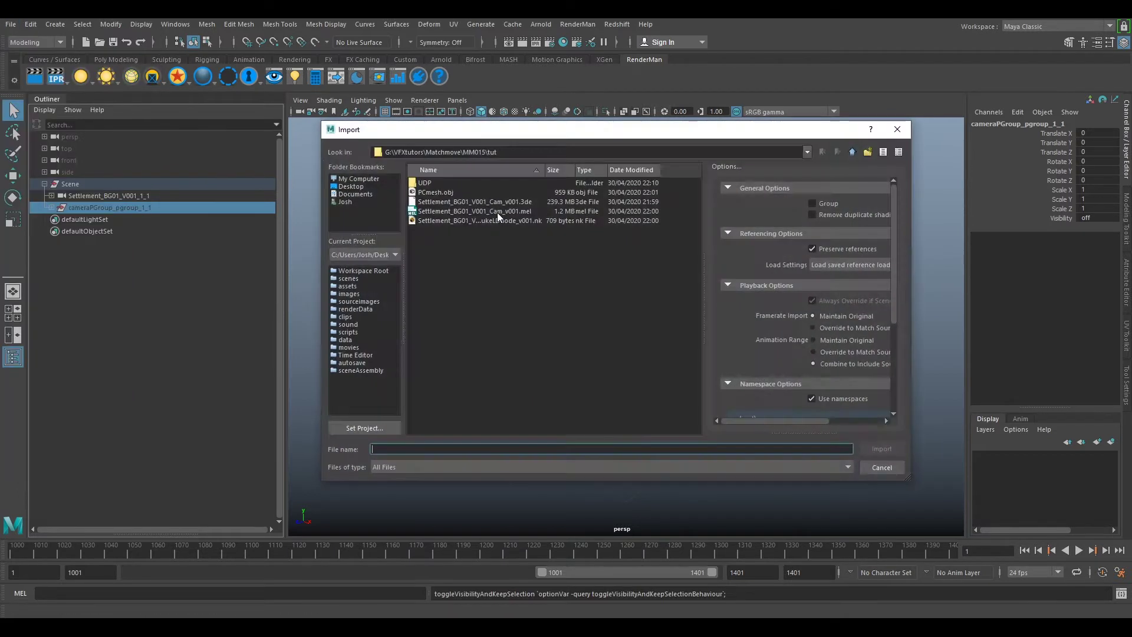
click(444, 194)
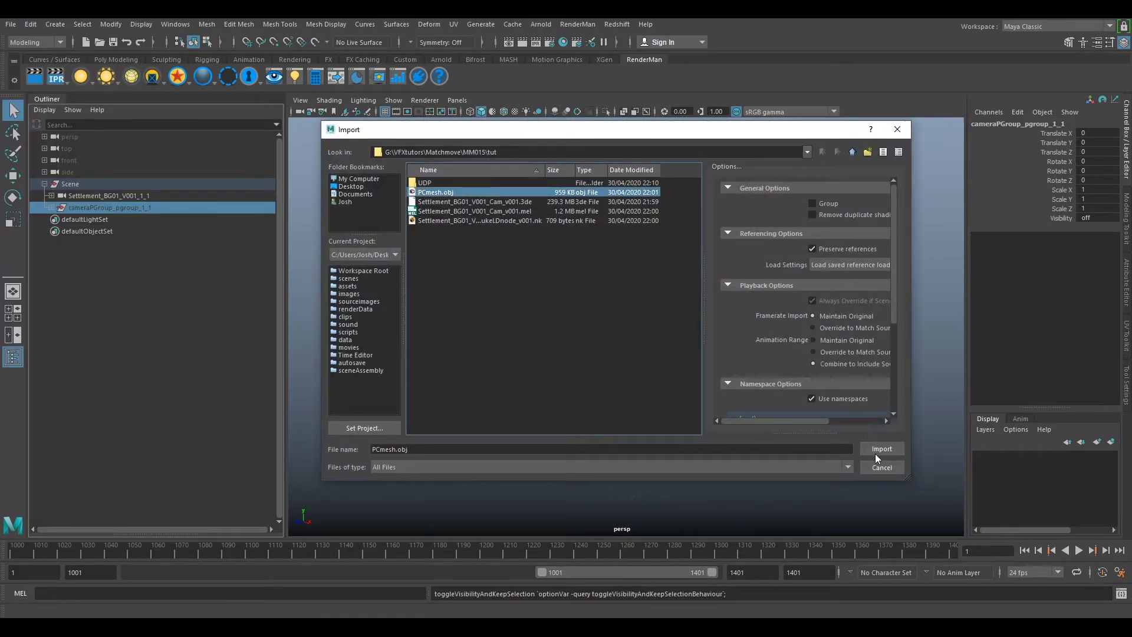
click(881, 449)
alt+drag(665, 356, 697, 346)
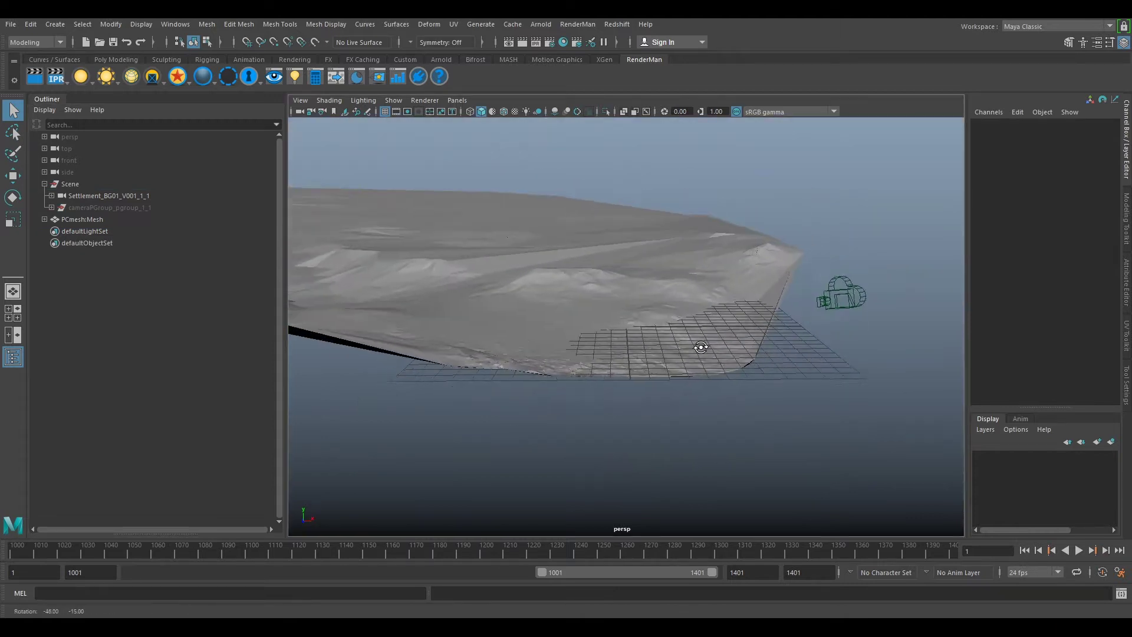
alt+right_drag(697, 346, 746, 385)
mouse_move(746, 385)
alt+mouse_down()
mouse_move(672, 373)
mouse_move(745, 377)
alt+mouse_up()
alt+right_drag(744, 377, 592, 335)
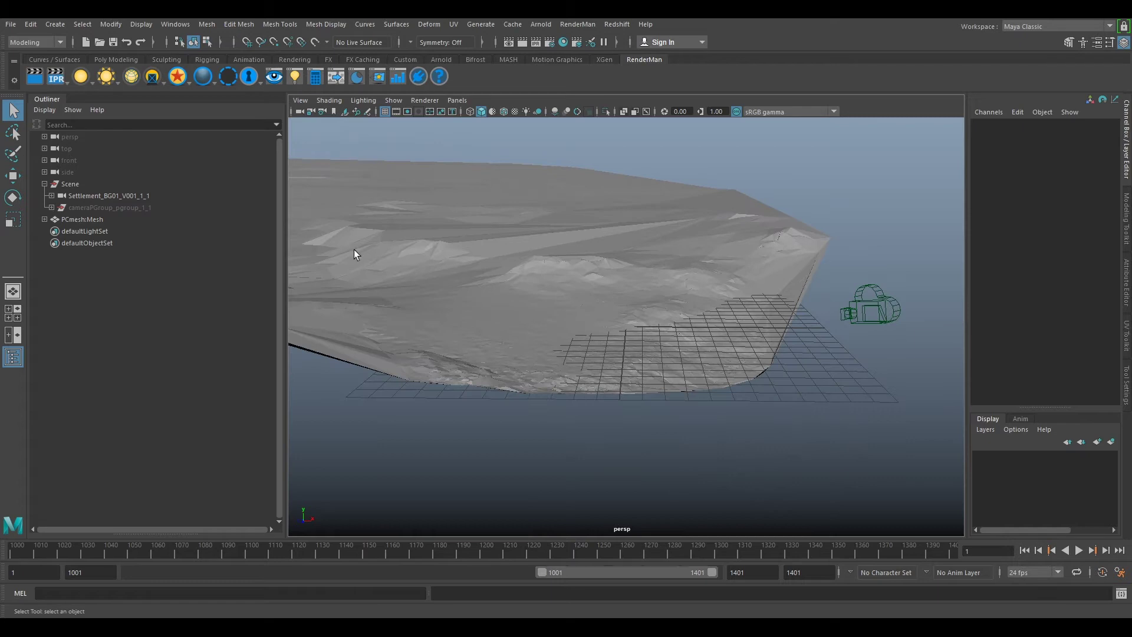
Step: Group the PCmesh:Mesh object and name the group SetGeo_grp
click(84, 220)
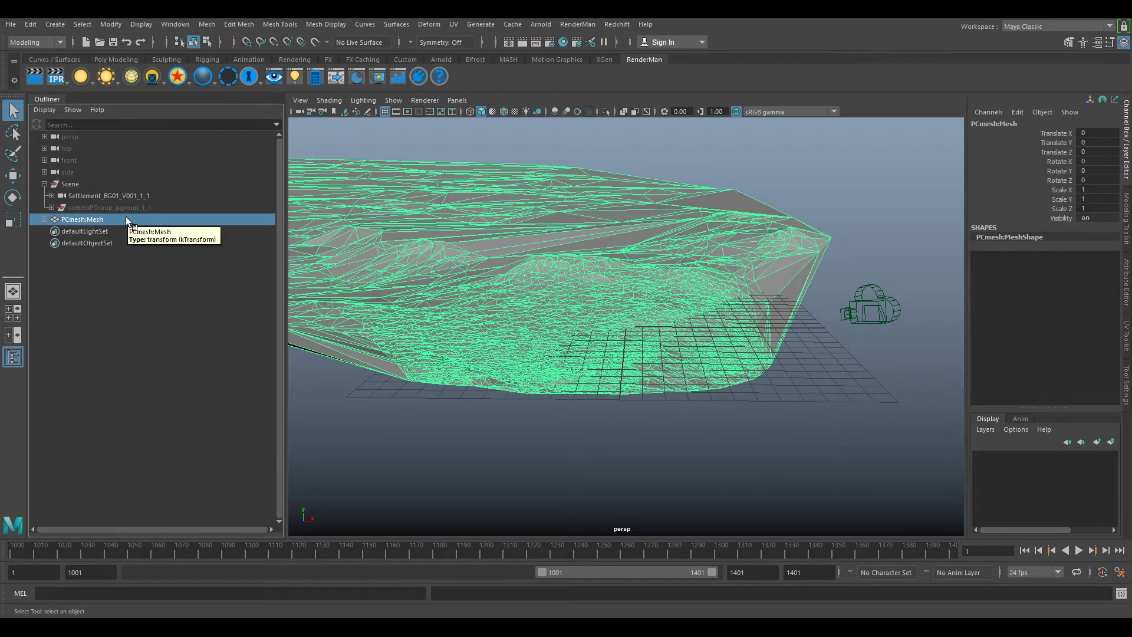
key(ctrl+g)
double_click(99, 222)
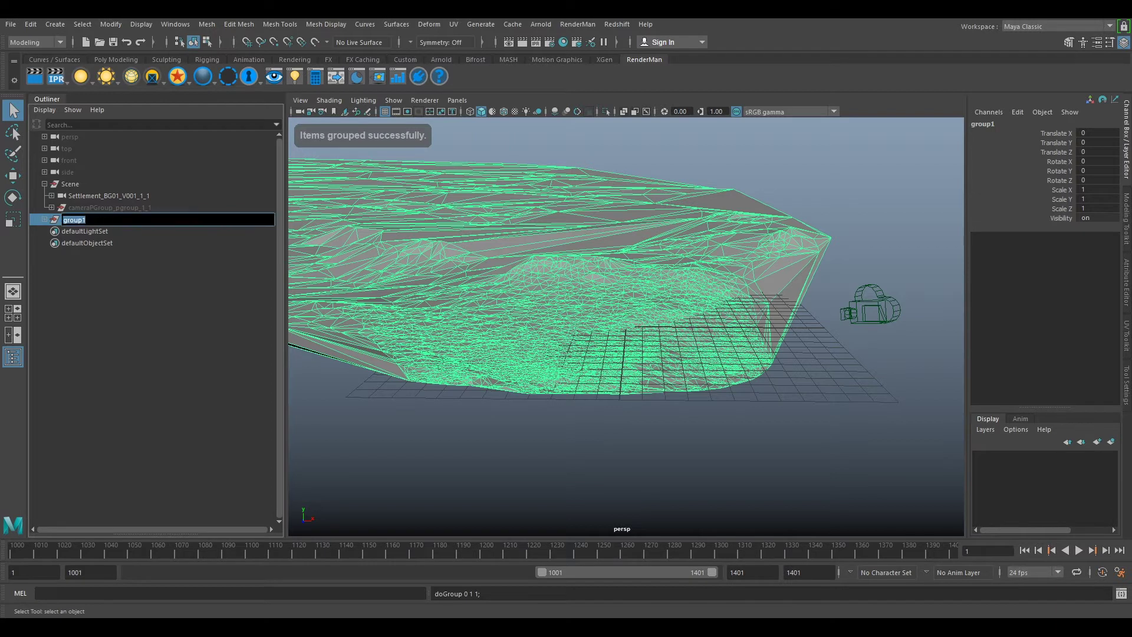
text(SetGeo)
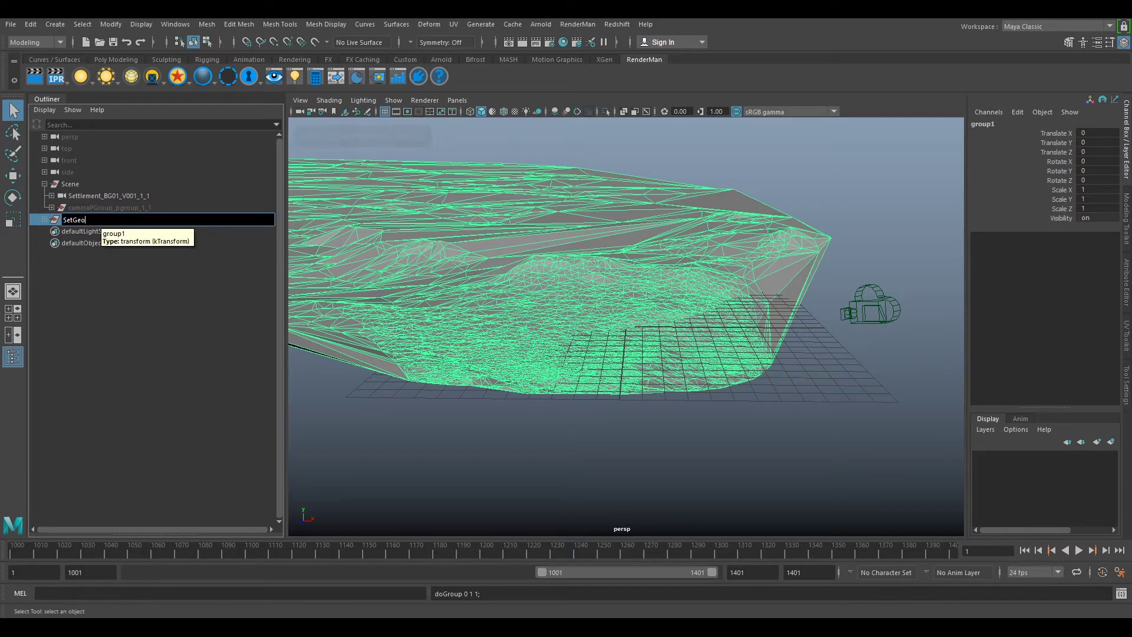
key(Return)
double_click(100, 221)
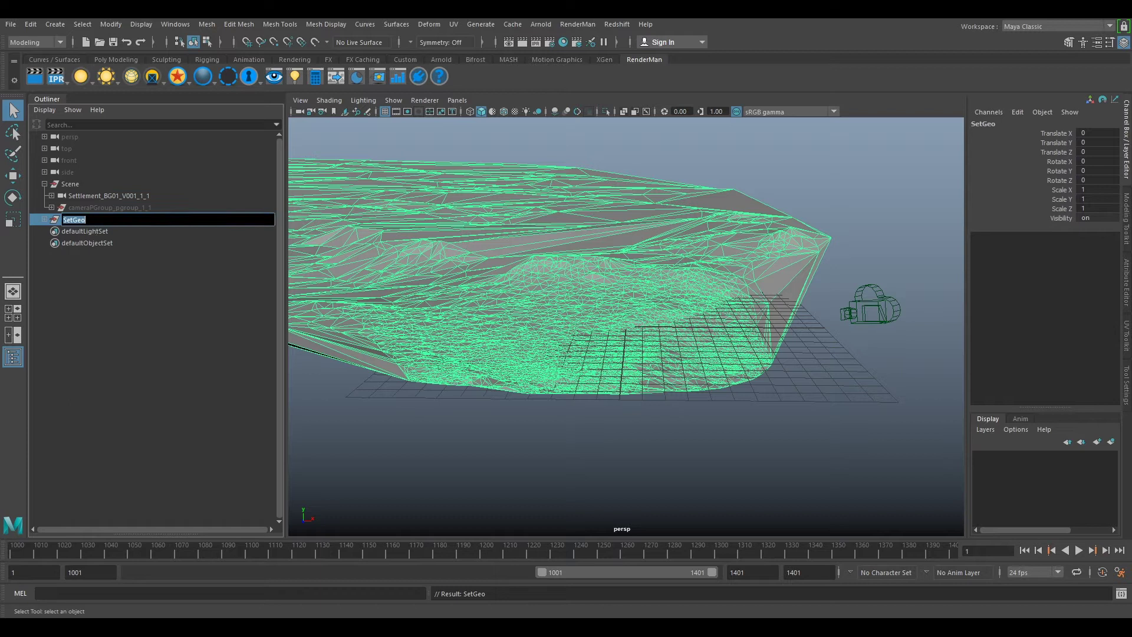
click(99, 220)
text(_grp)
key(Return)
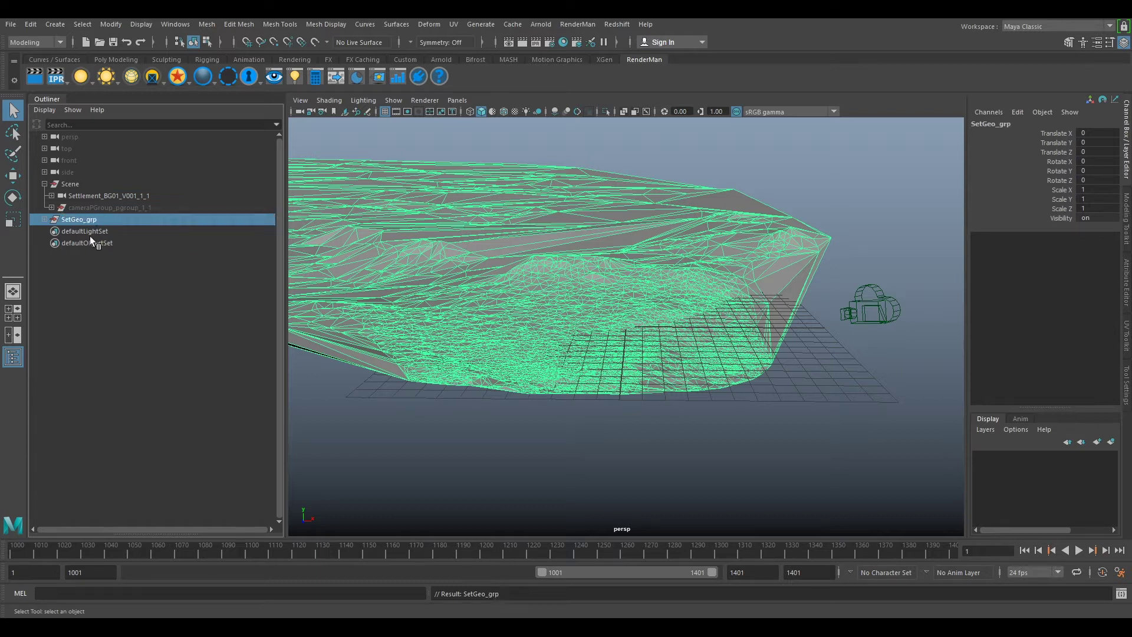
Step: Look through the Settlement_BG01_V001_1_1 camera and go to frame 1144
click(457, 100)
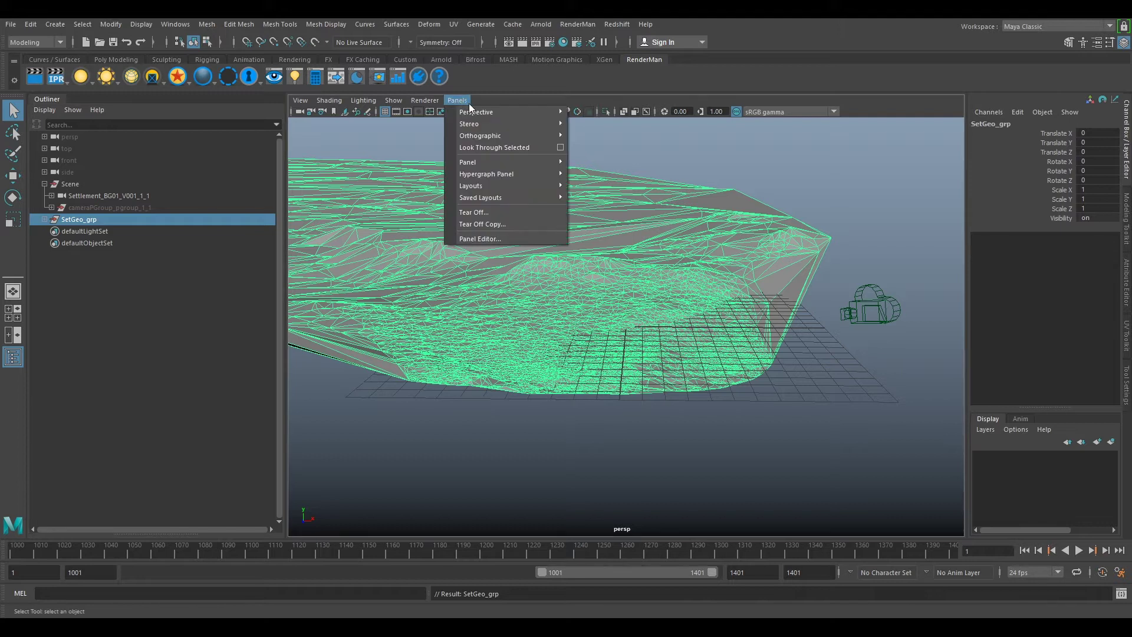
mouse_move(472, 112)
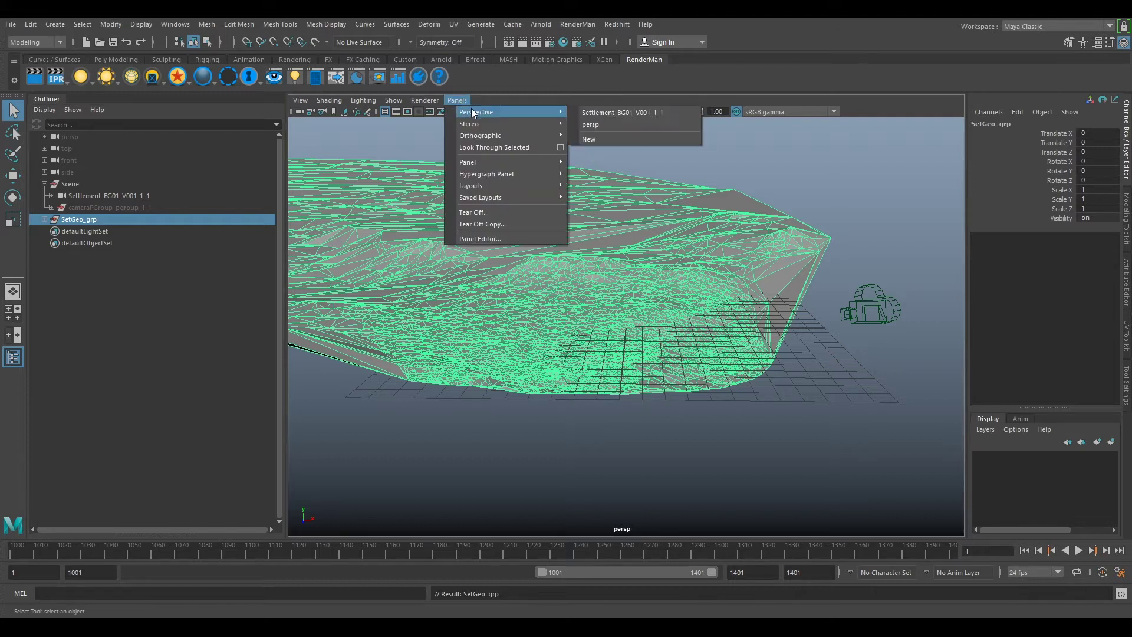
click(593, 114)
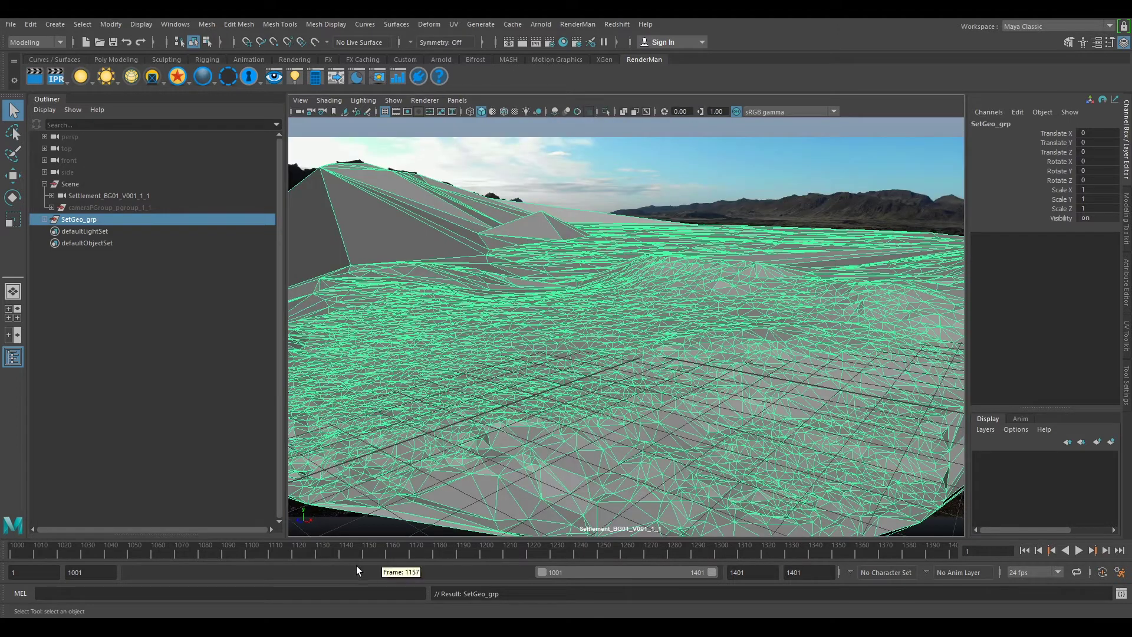
click(354, 554)
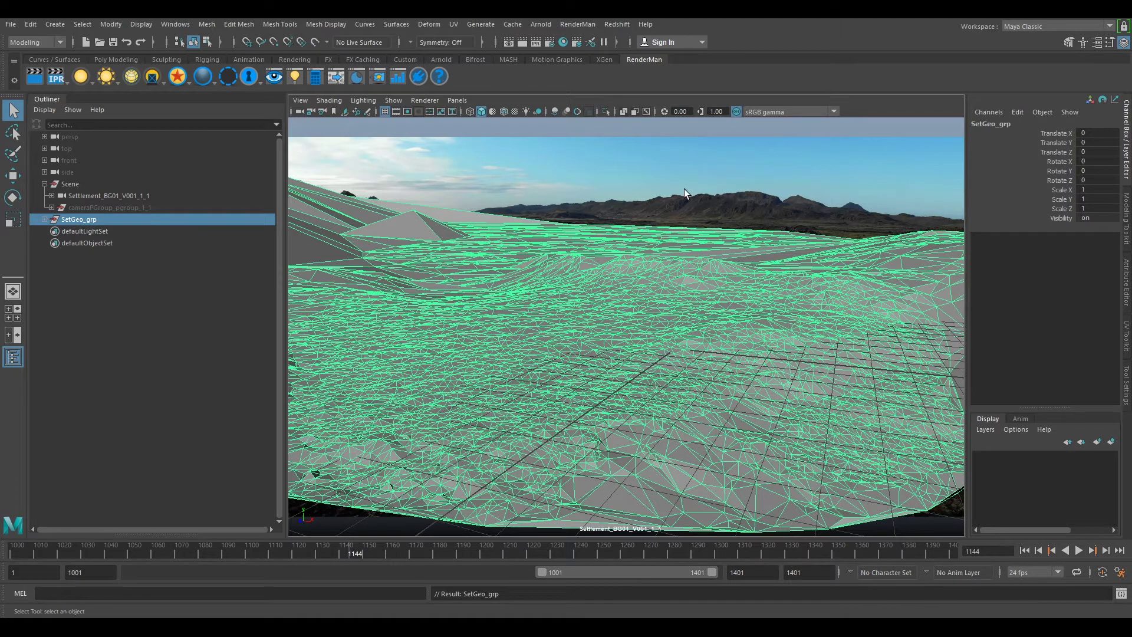
Step: Replace the shot camera's image plane footage with Settlement_BG01_V001_UDP.1001.exr from the tut\UDP folder and enable its use as an image sequence
click(300, 112)
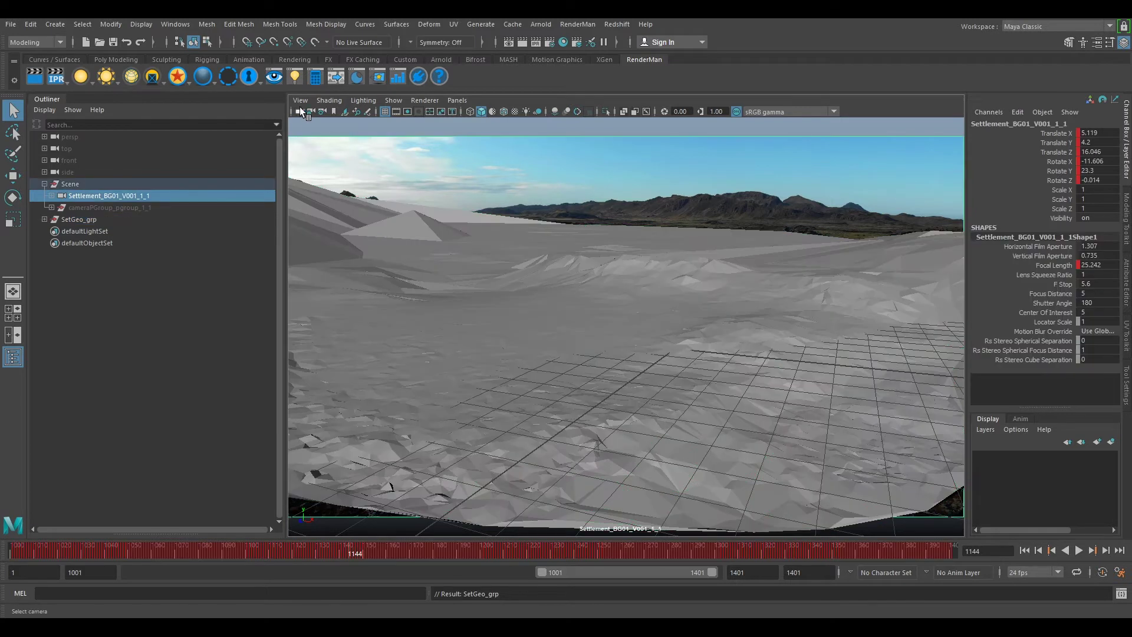
click(1127, 284)
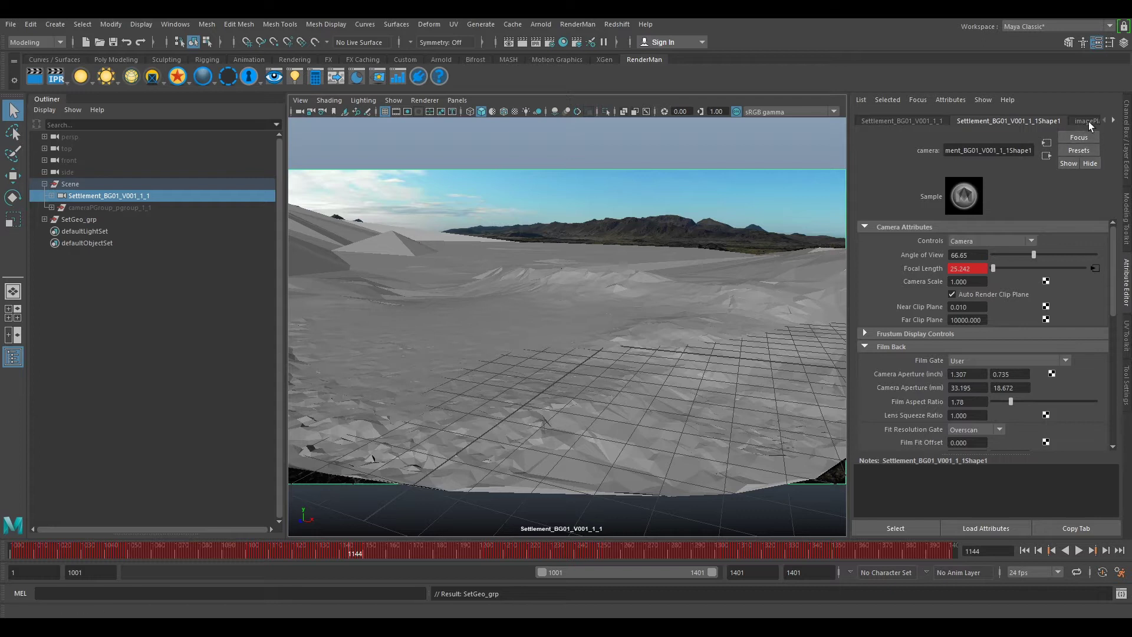
click(1089, 120)
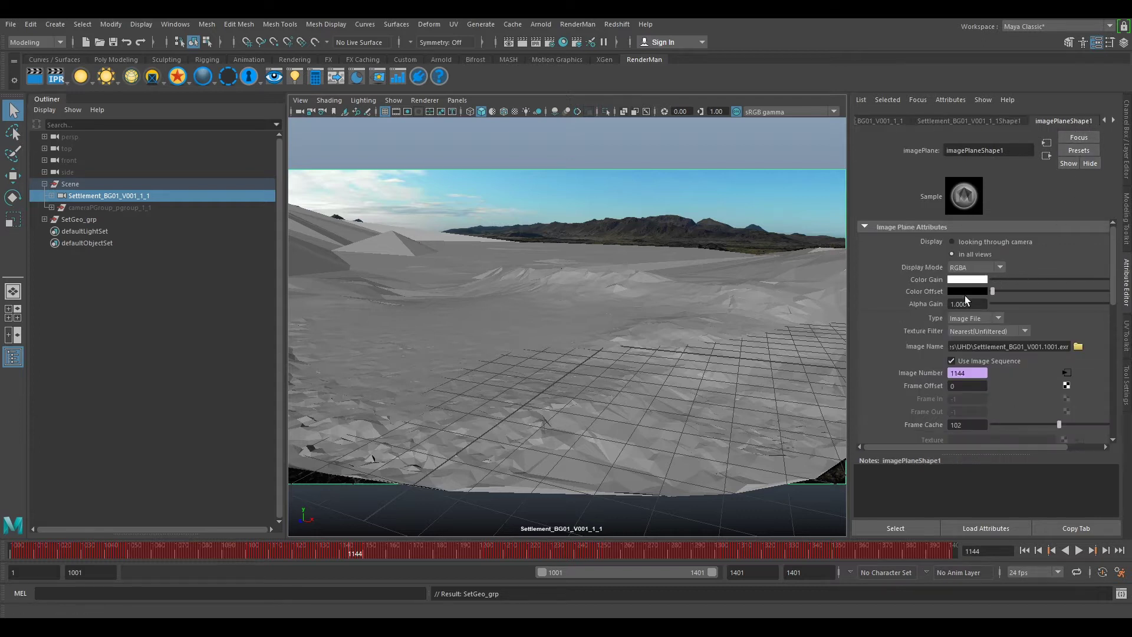
click(1077, 346)
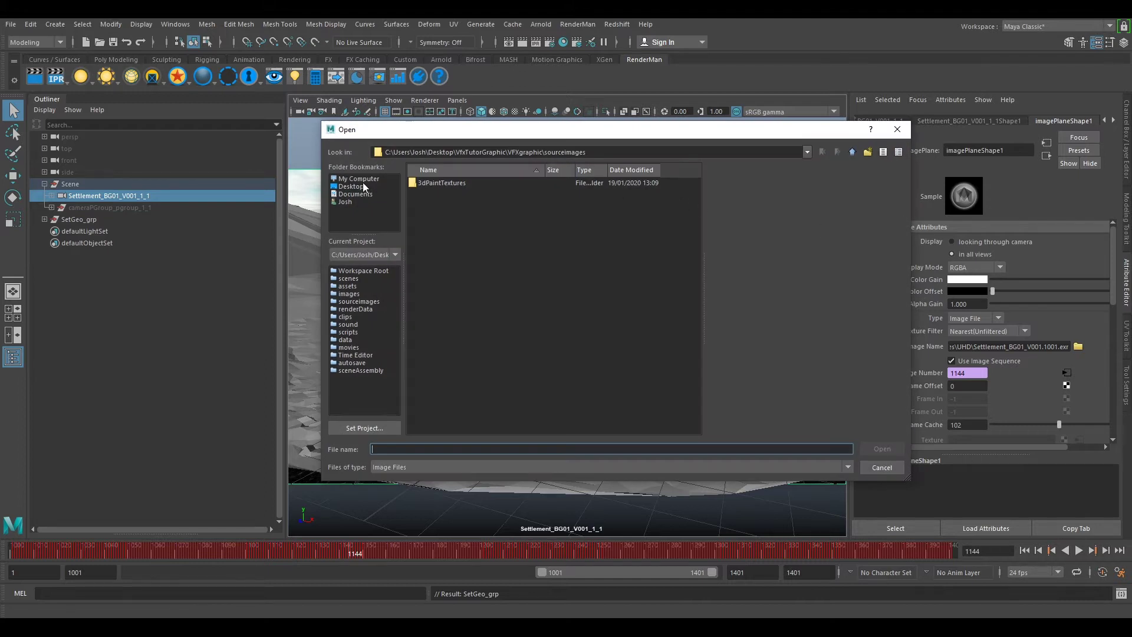
click(363, 180)
double_click(460, 250)
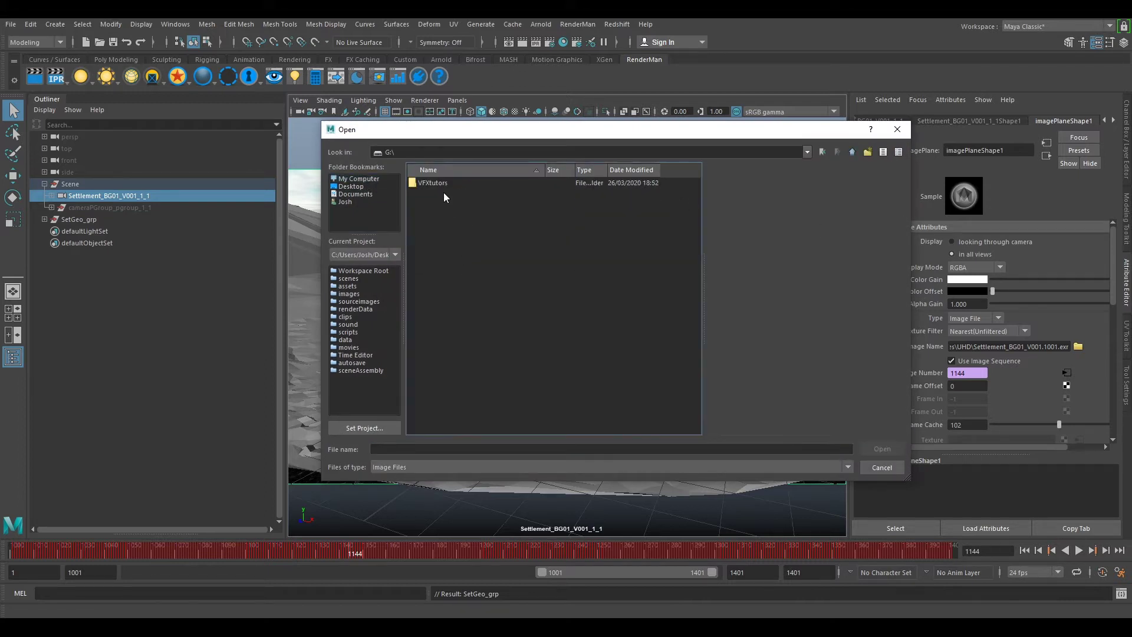
double_click(436, 182)
double_click(435, 182)
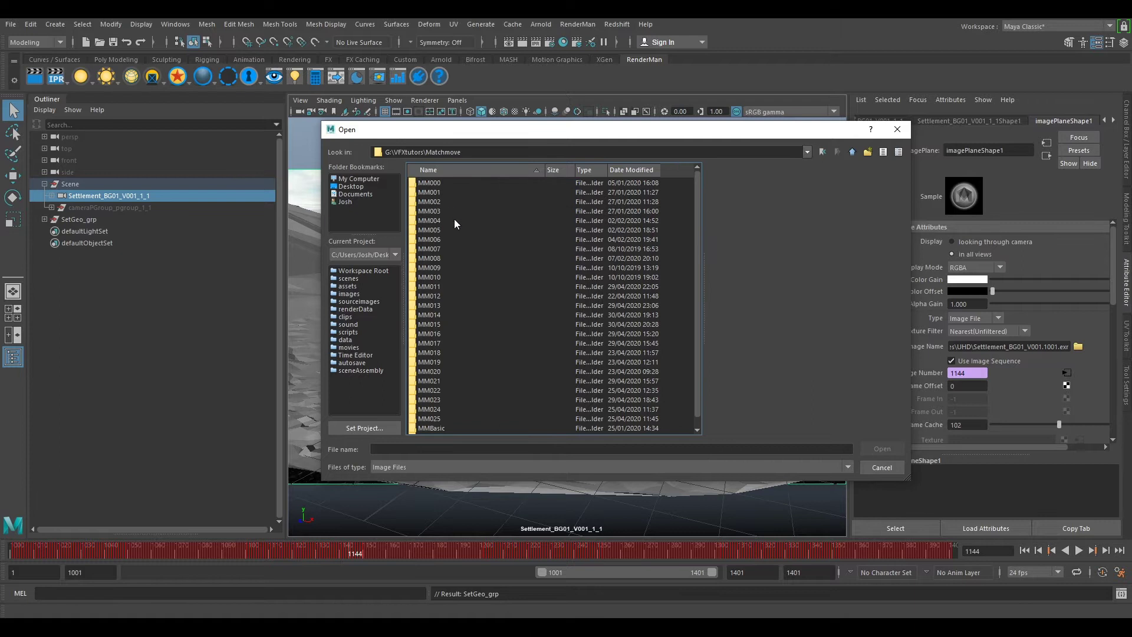
double_click(436, 324)
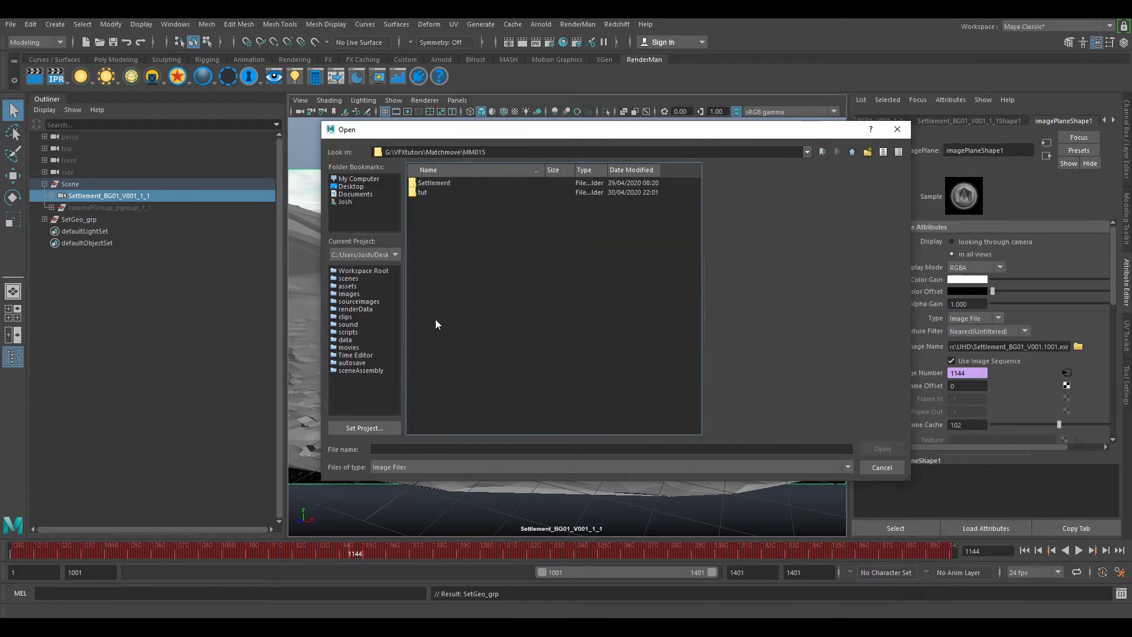
double_click(423, 192)
double_click(427, 183)
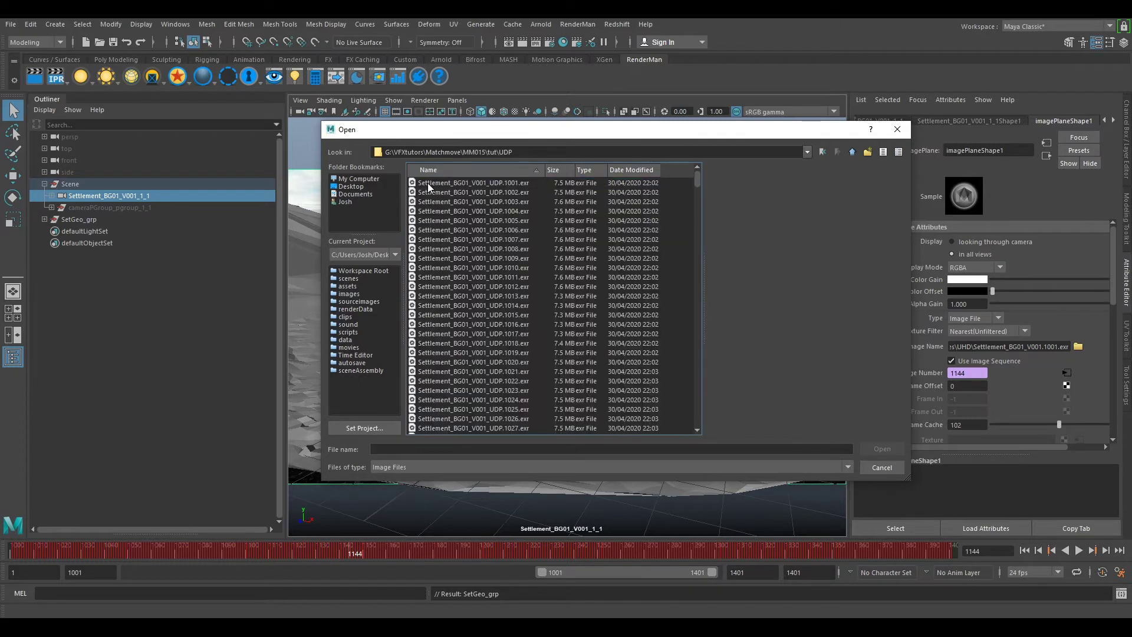
click(429, 183)
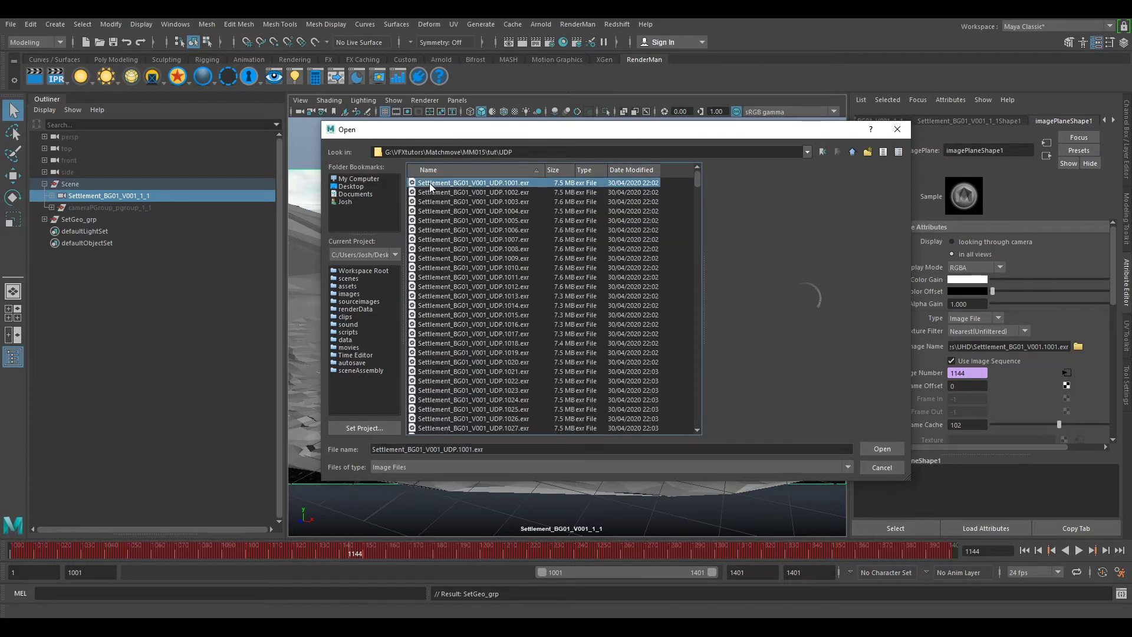
click(882, 449)
click(952, 359)
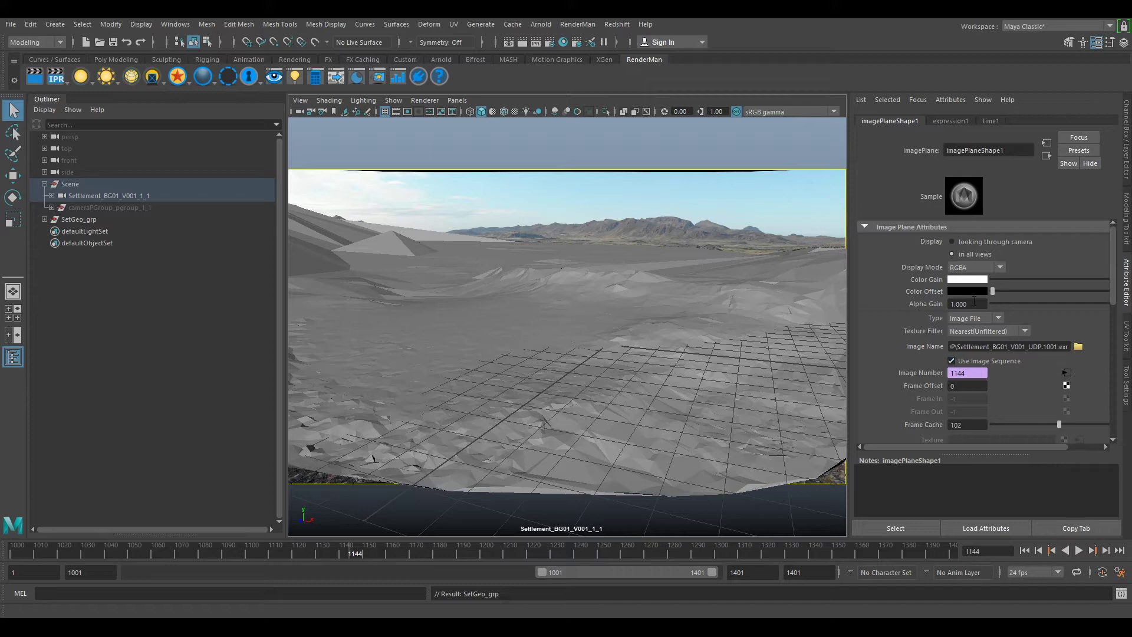
Step: Set the image plane's alpha gain to 0.7 and its depth to 1
double_click(974, 304)
text(0.7)
key(Return)
scroll(982, 338, down, 5)
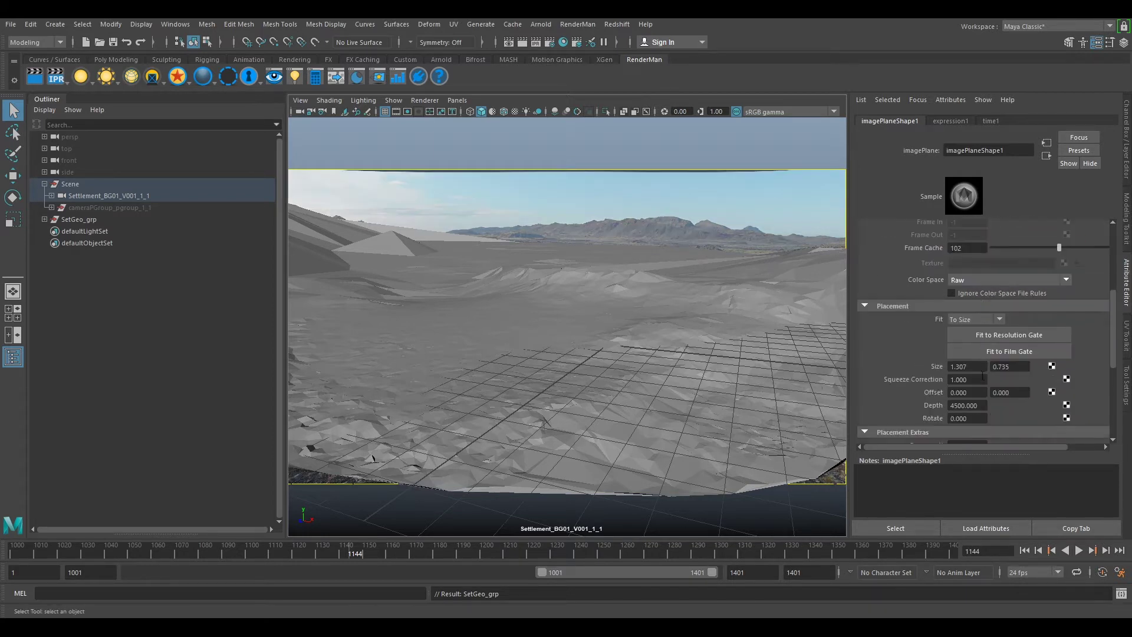
double_click(986, 406)
text(1)
key(Return)
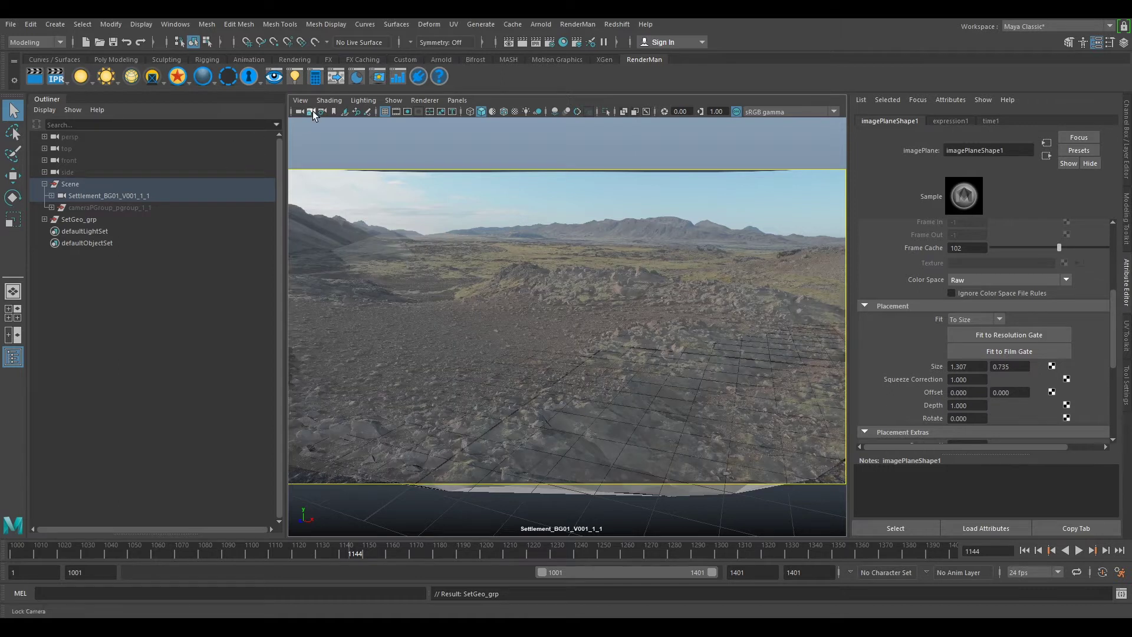
Step: Overlay the wireframe on the shaded terrain mesh and play and scrub the shot to check its alignment with the footage up to frame 1356
click(332, 102)
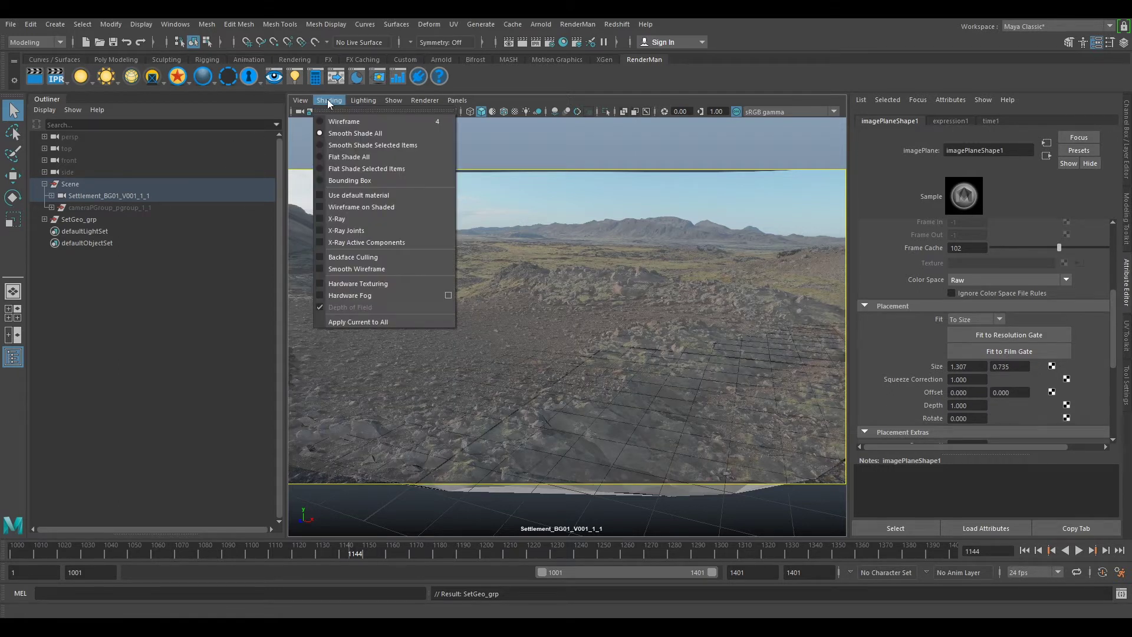
click(350, 207)
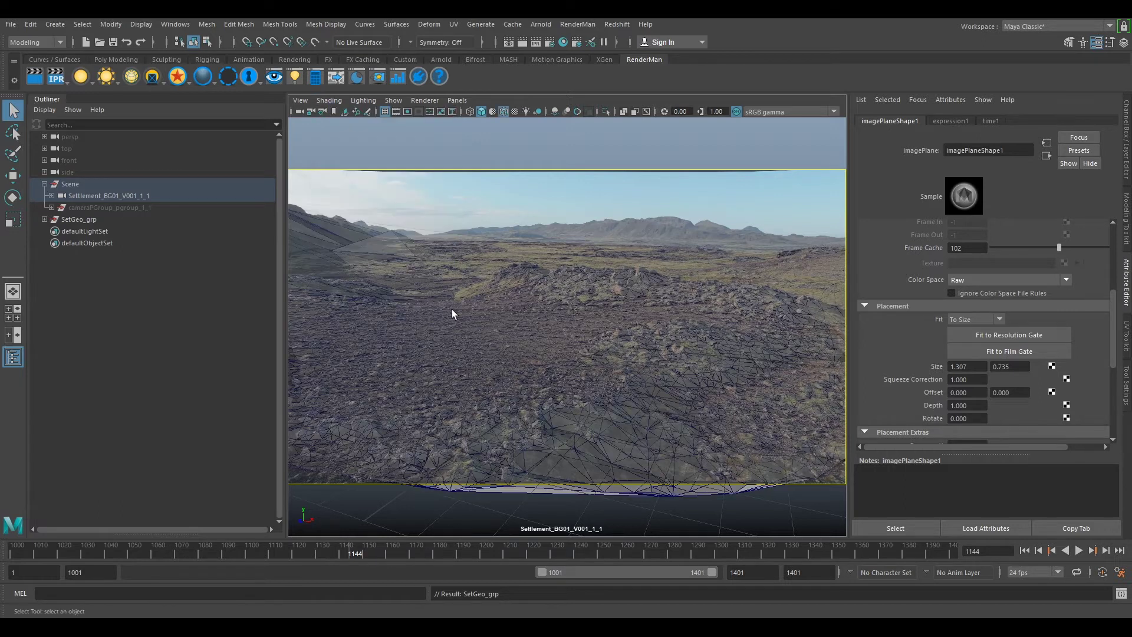
click(584, 494)
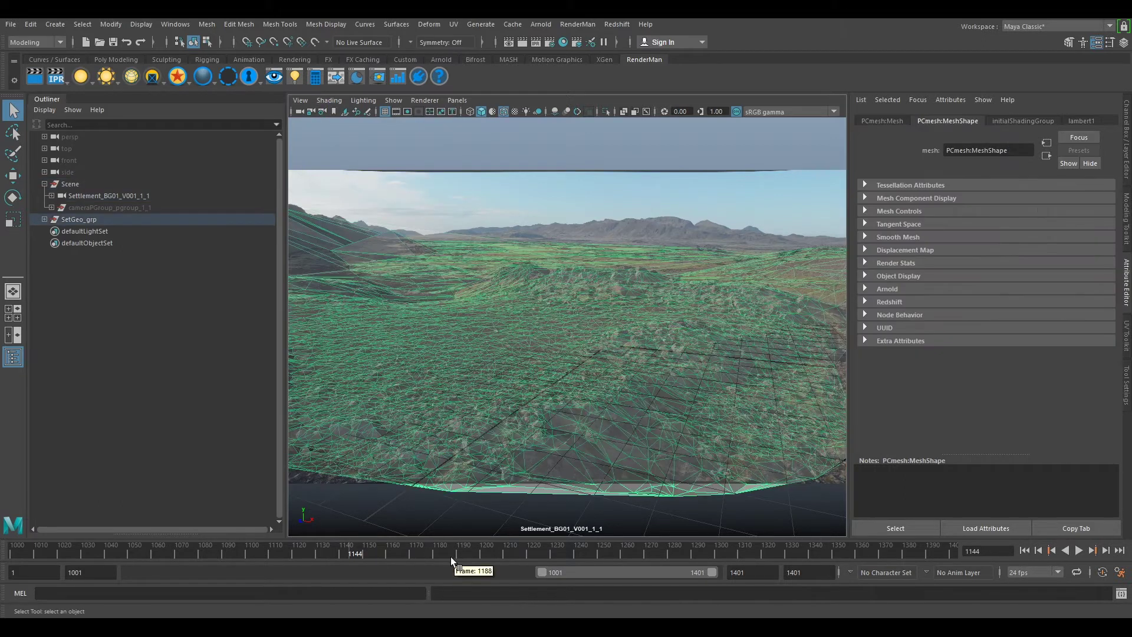
click(460, 526)
key(alt+v)
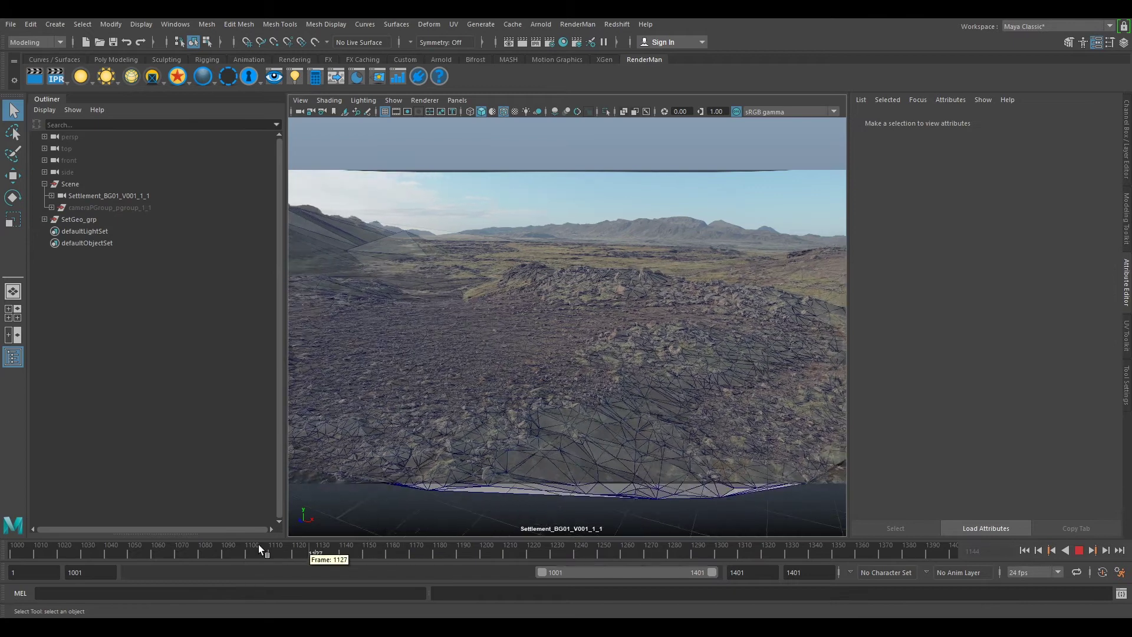
drag(13, 552, 439, 551)
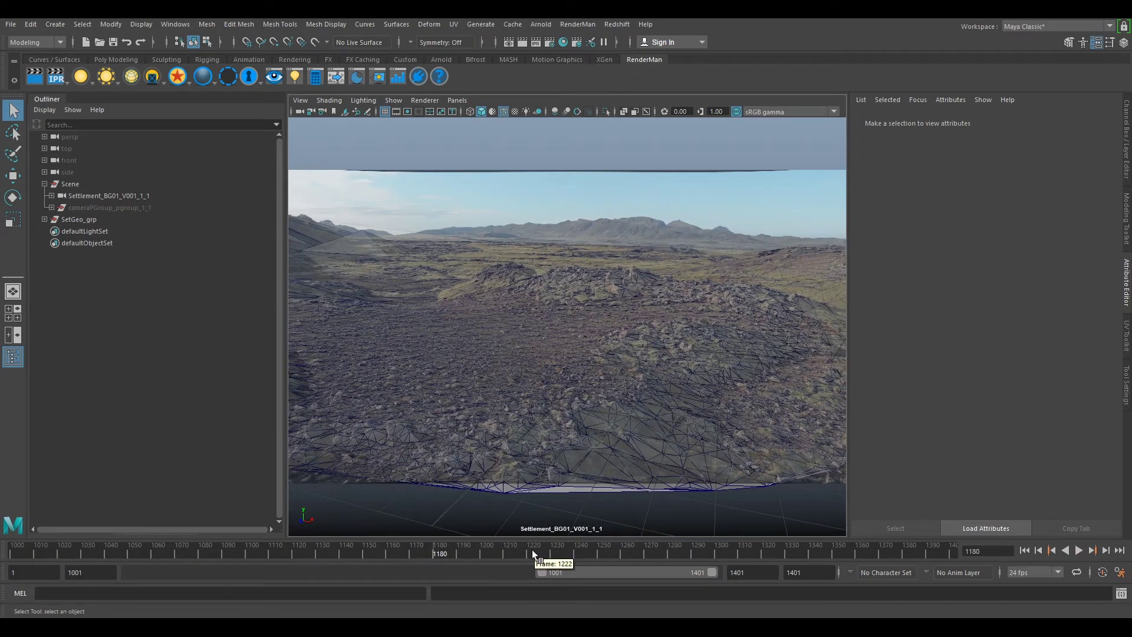
key(alt+v)
click(854, 548)
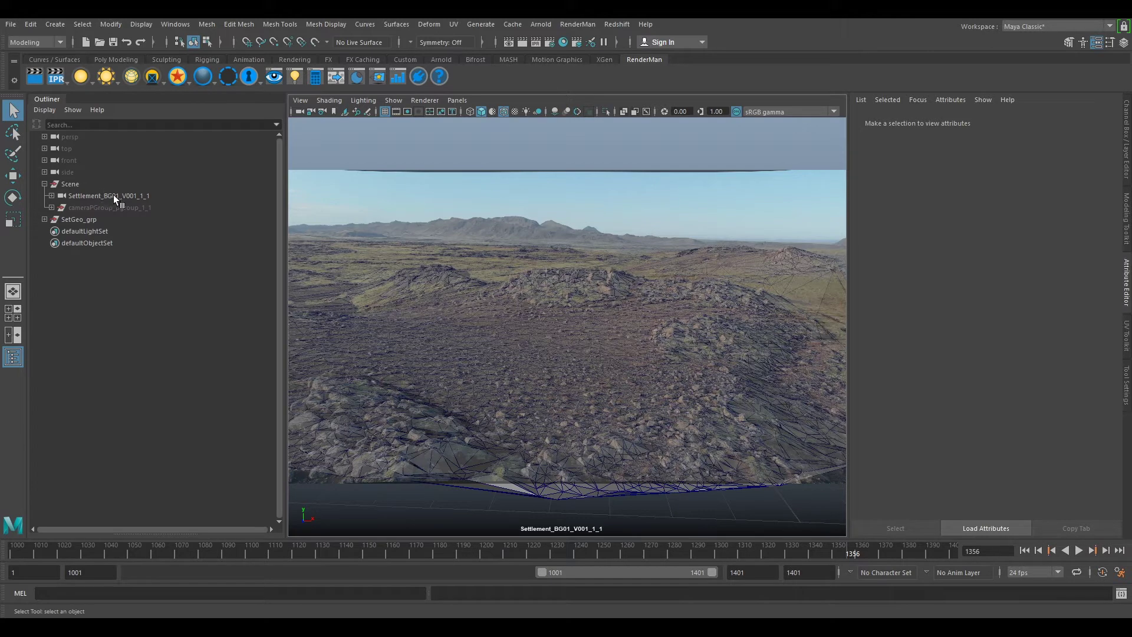
Step: Switch the viewport to the persp camera, turn off Wireframe on Shaded and inspect the terrain mesh and shot camera
click(457, 101)
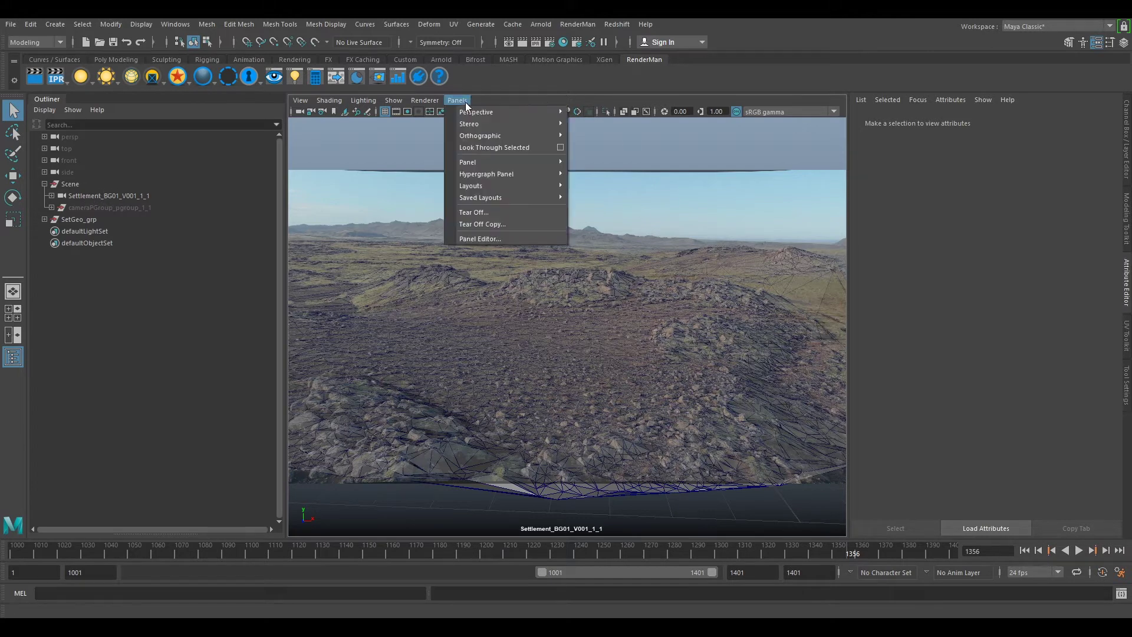
mouse_move(538, 112)
click(601, 125)
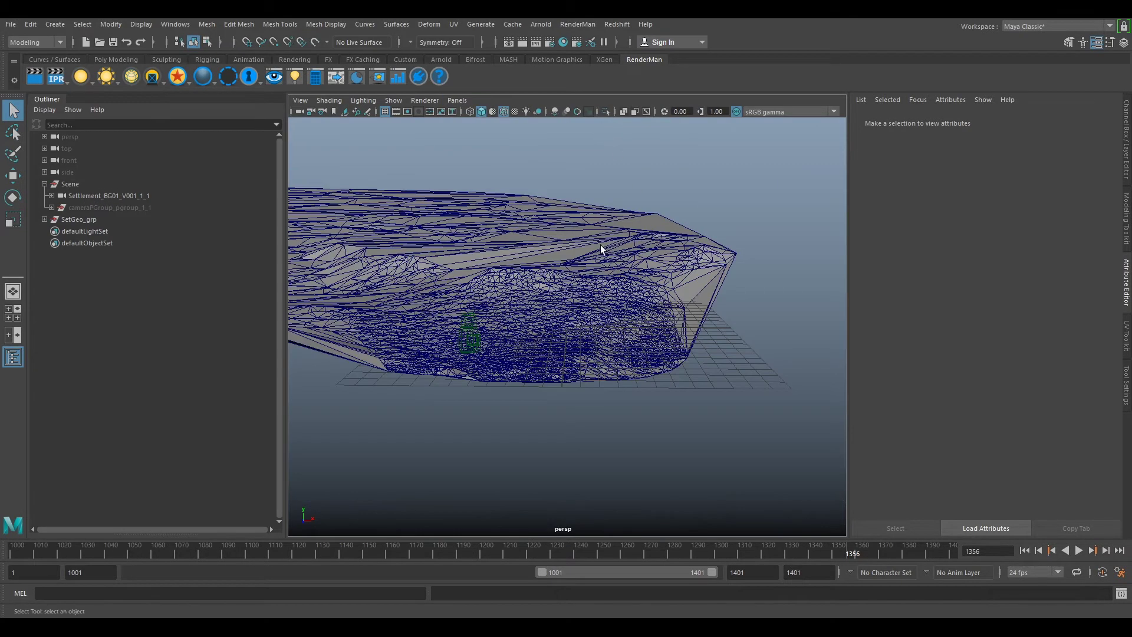
alt+drag(601, 245, 606, 316)
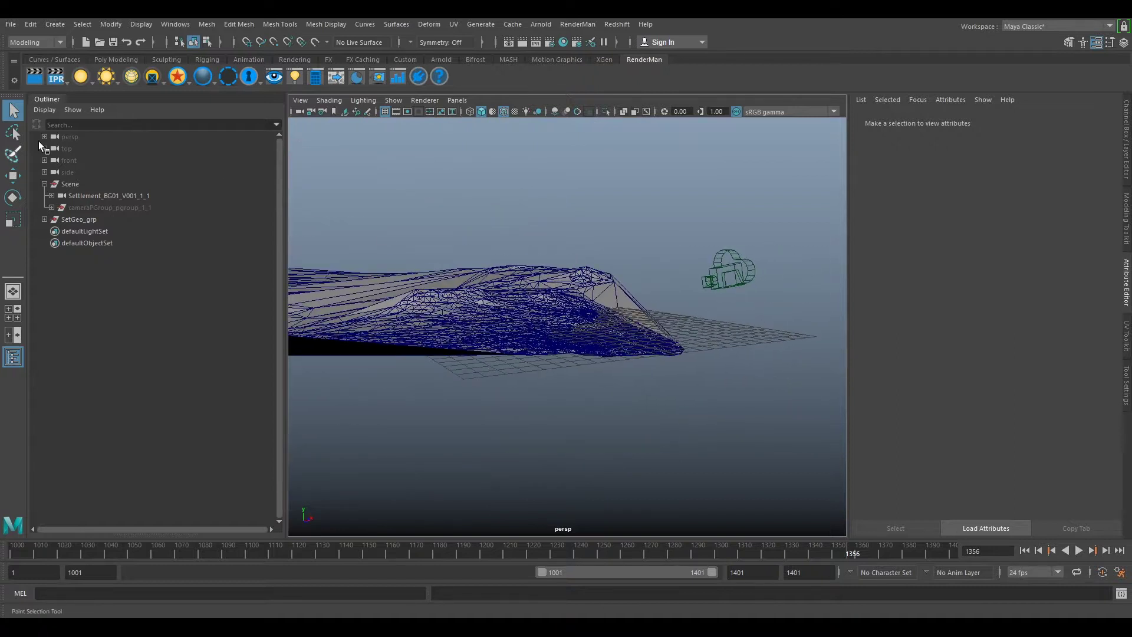
click(327, 101)
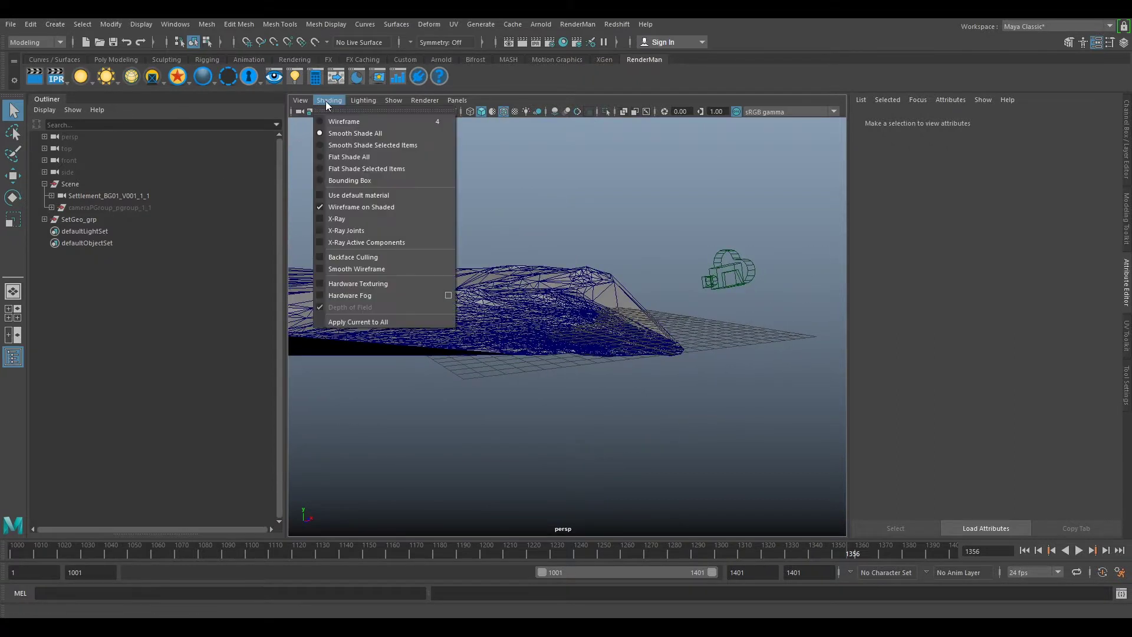
click(351, 207)
mouse_move(696, 259)
alt+mouse_down()
mouse_move(662, 293)
mouse_move(603, 298)
alt+mouse_up()
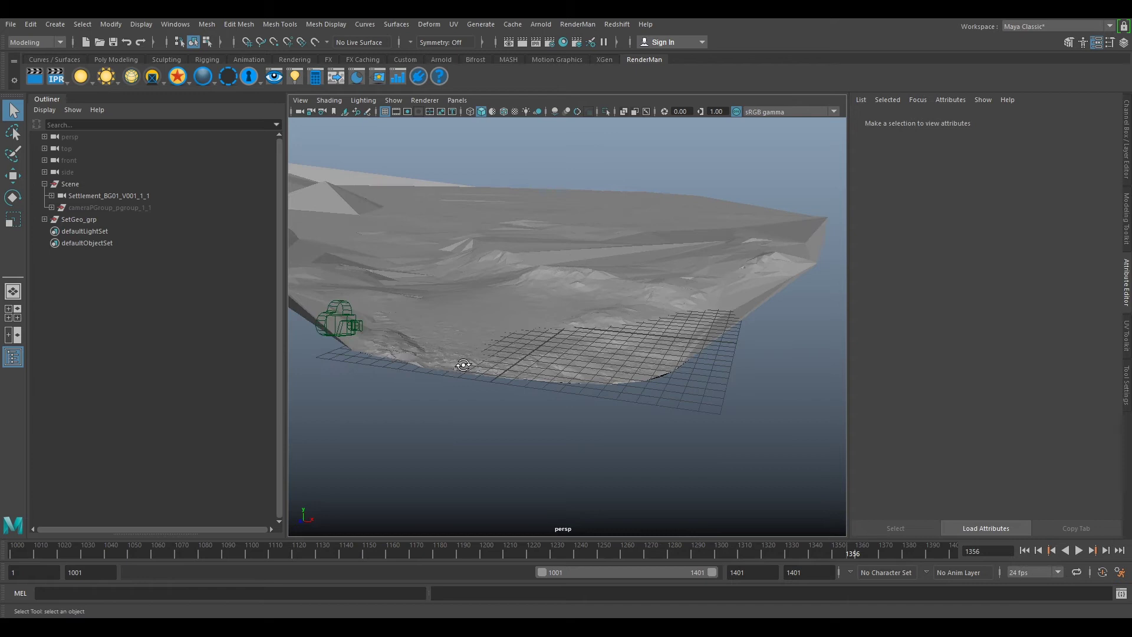
alt+drag(463, 365, 519, 356)
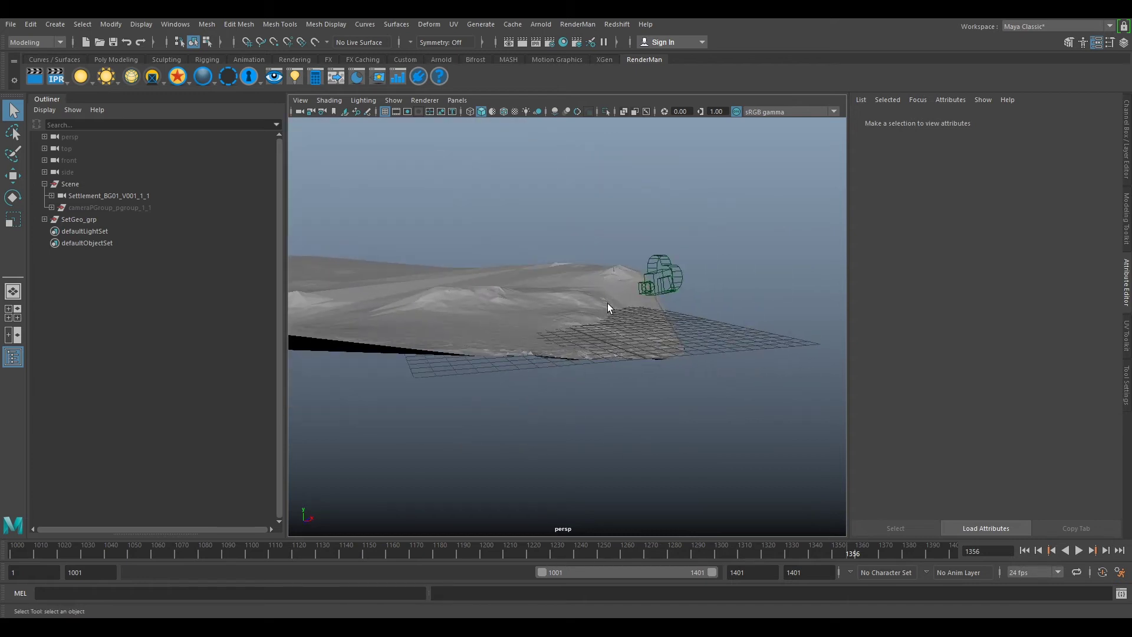
alt+drag(652, 334, 630, 349)
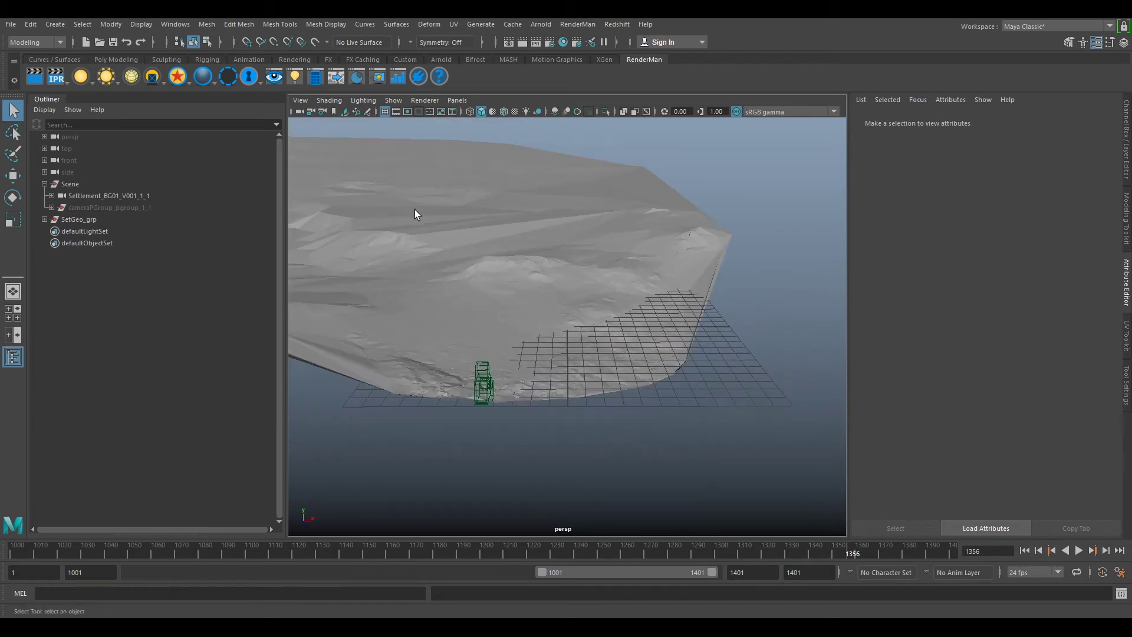
Step: Create a polygon cylinder at the origin with a height of 184 and a radius of 4
click(117, 60)
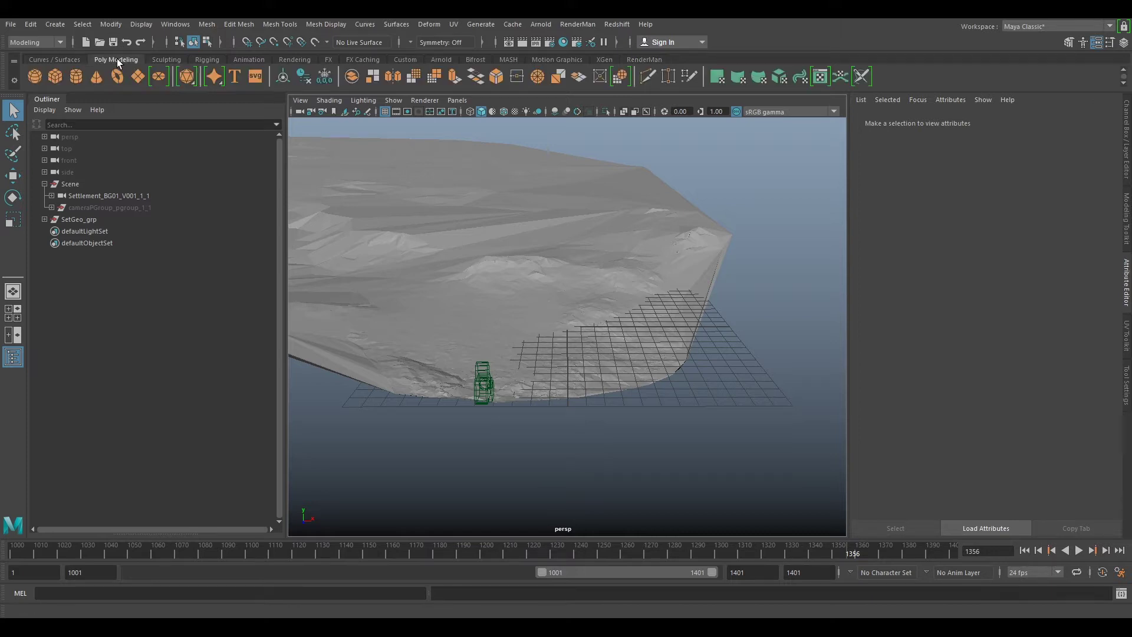
click(72, 72)
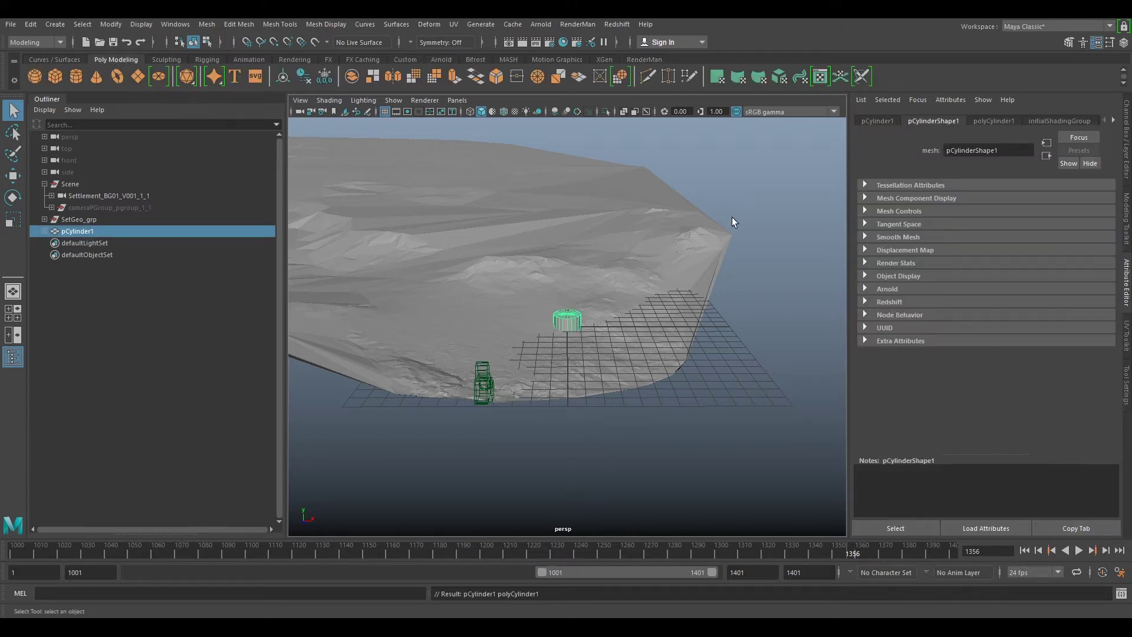
click(1003, 122)
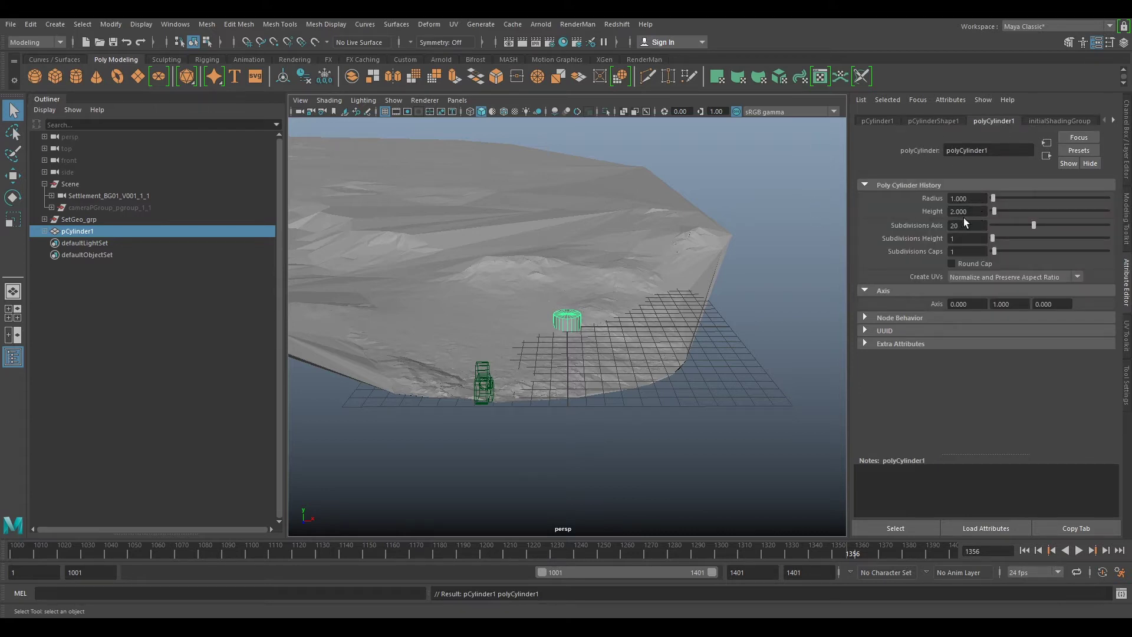
alt+drag(591, 340, 638, 318)
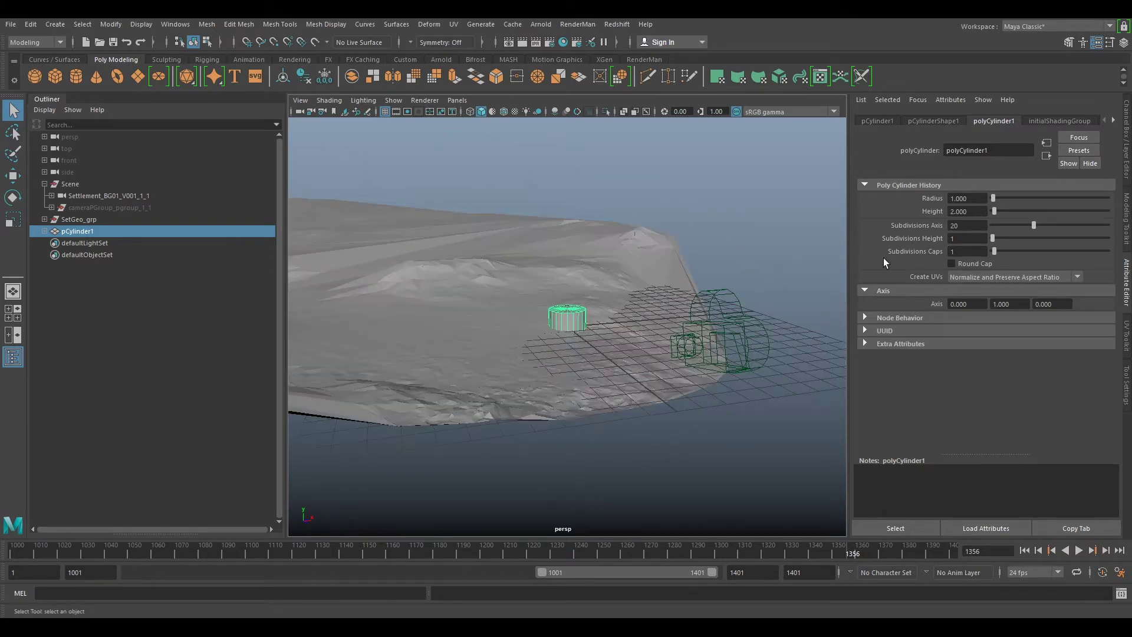
double_click(967, 212)
text(184)
key(Return)
scroll(634, 266, down, 5)
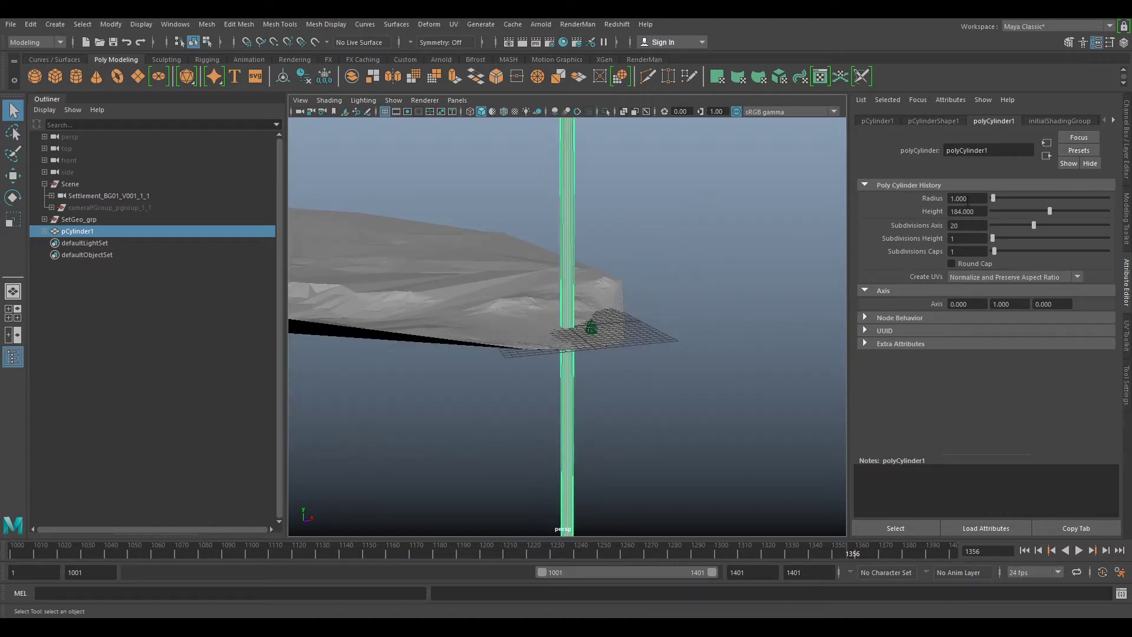
key(shift+Tab)
text(4)
key(Return)
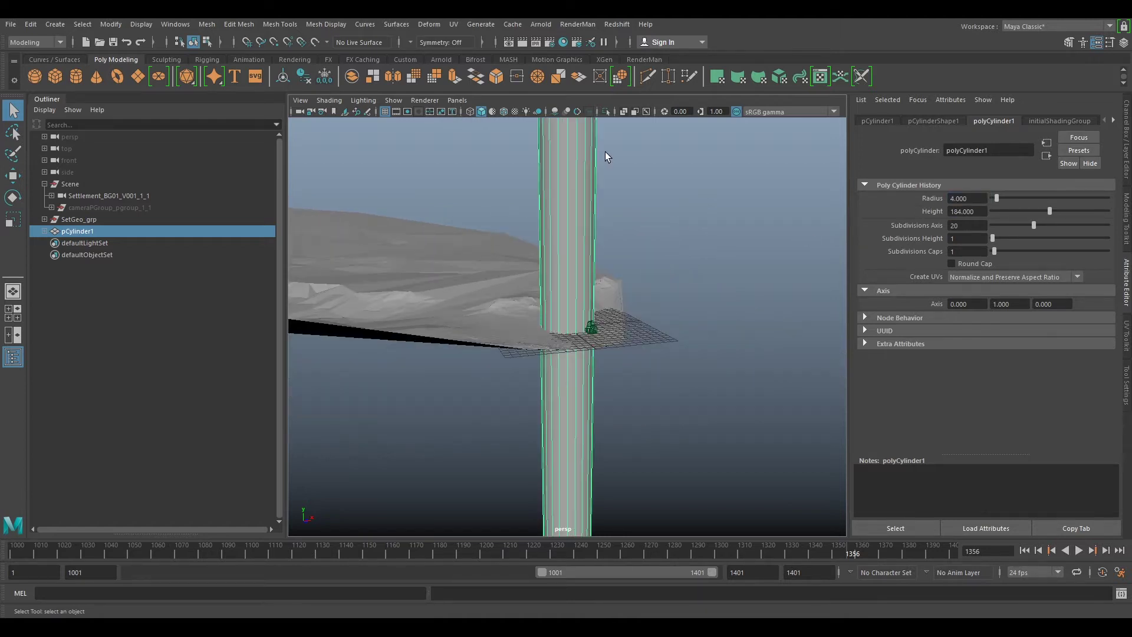
Step: Parent SetGeo_grp under the Scene group, clear the selection and show the Channel Box instead of the Attribute Editor
alt+drag(486, 222, 551, 278)
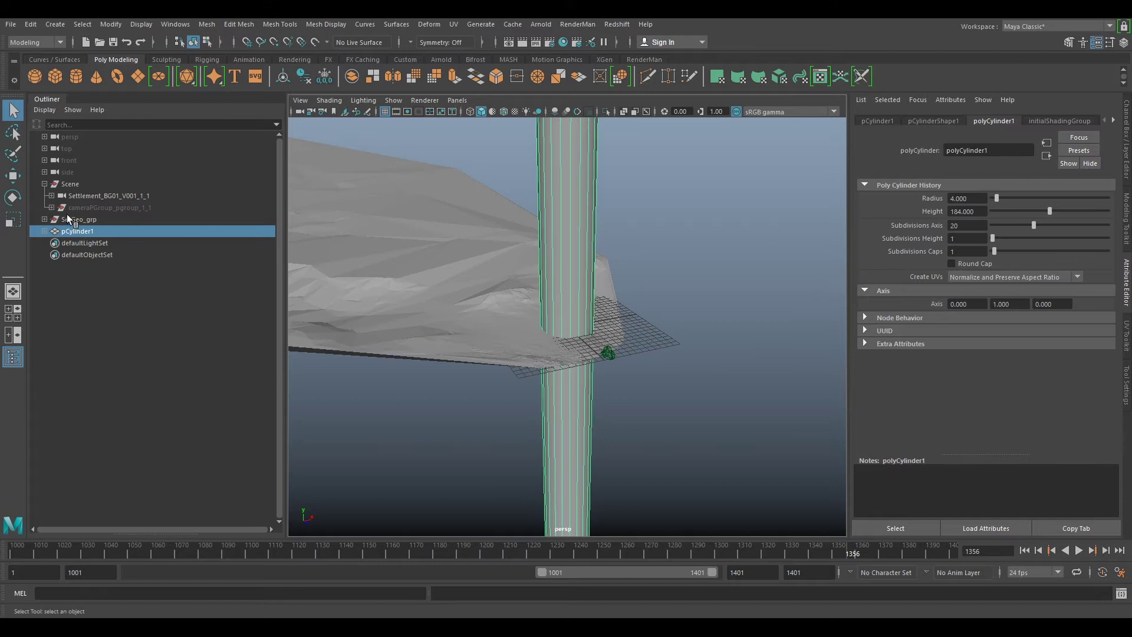
click(89, 353)
key(ctrl+a)
key(r)
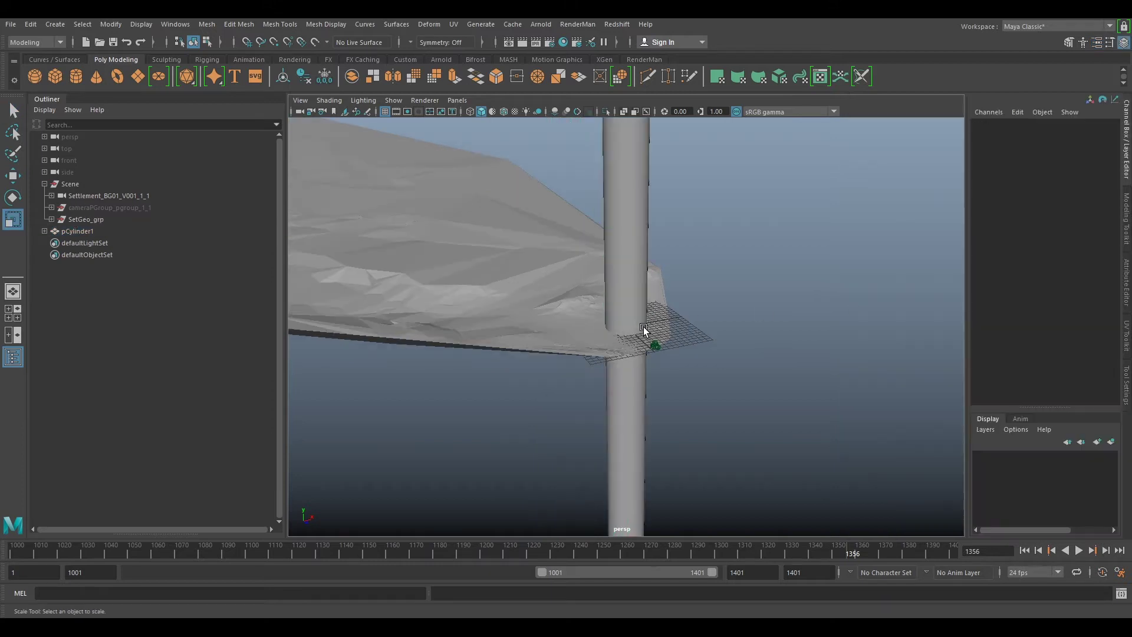
Step: Move the cylinder up along Y to about 92.19 so that its base sits on the grid
alt+drag(706, 344, 659, 171)
click(659, 300)
key(w)
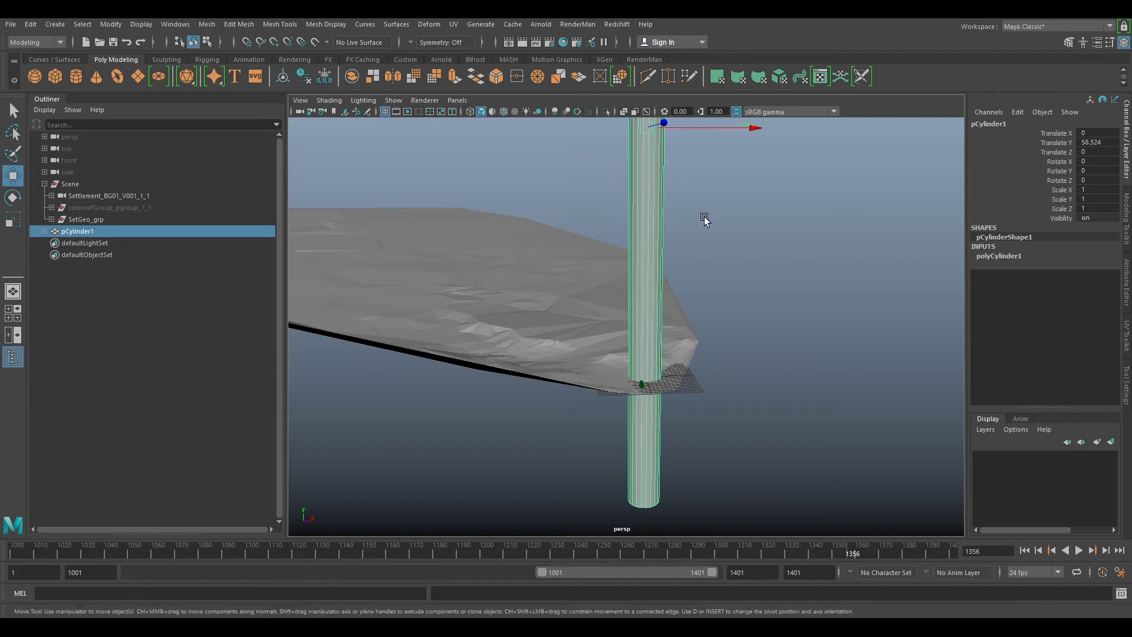
alt+drag(705, 219, 398, 265)
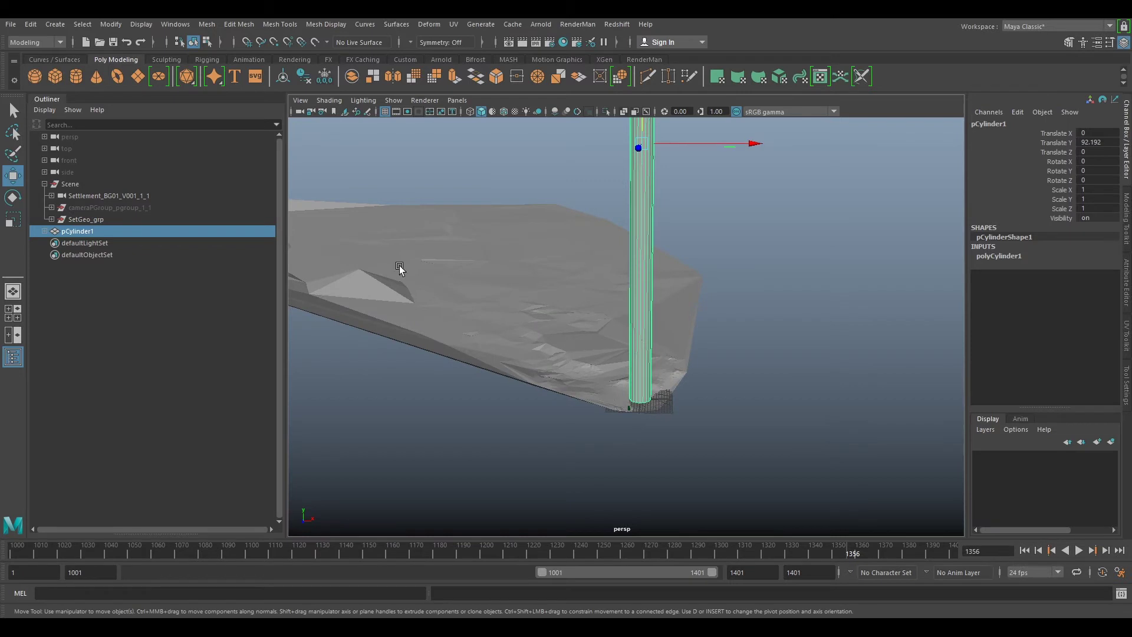
Step: Scale the Scene group up uniformly in successive passes until its X, Y and Z scale is about 125.07
click(66, 183)
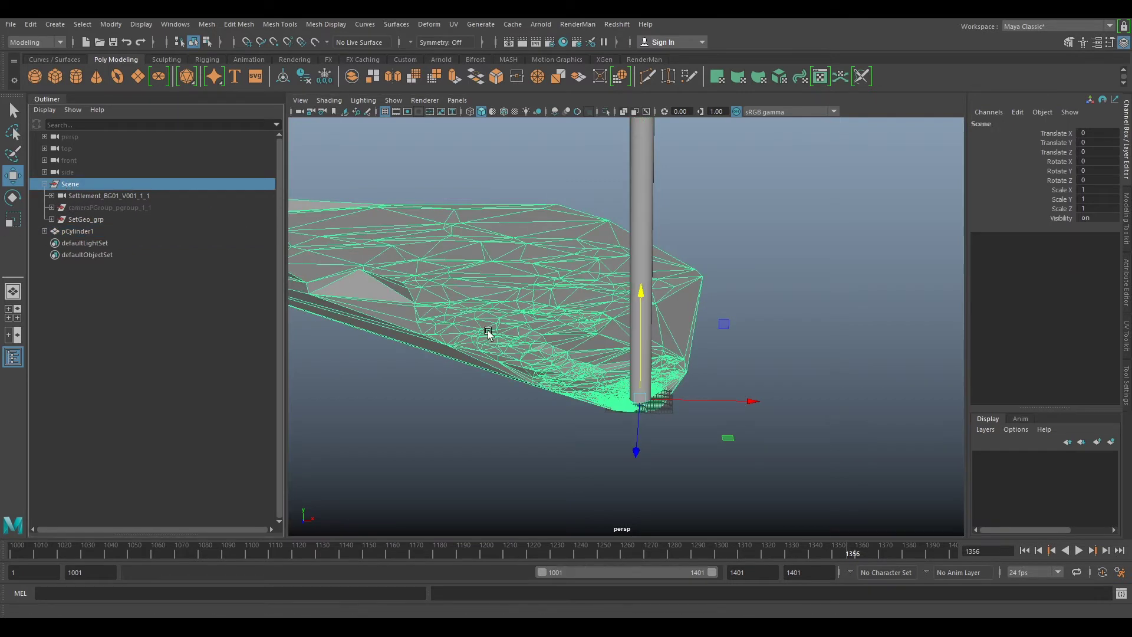
key(r)
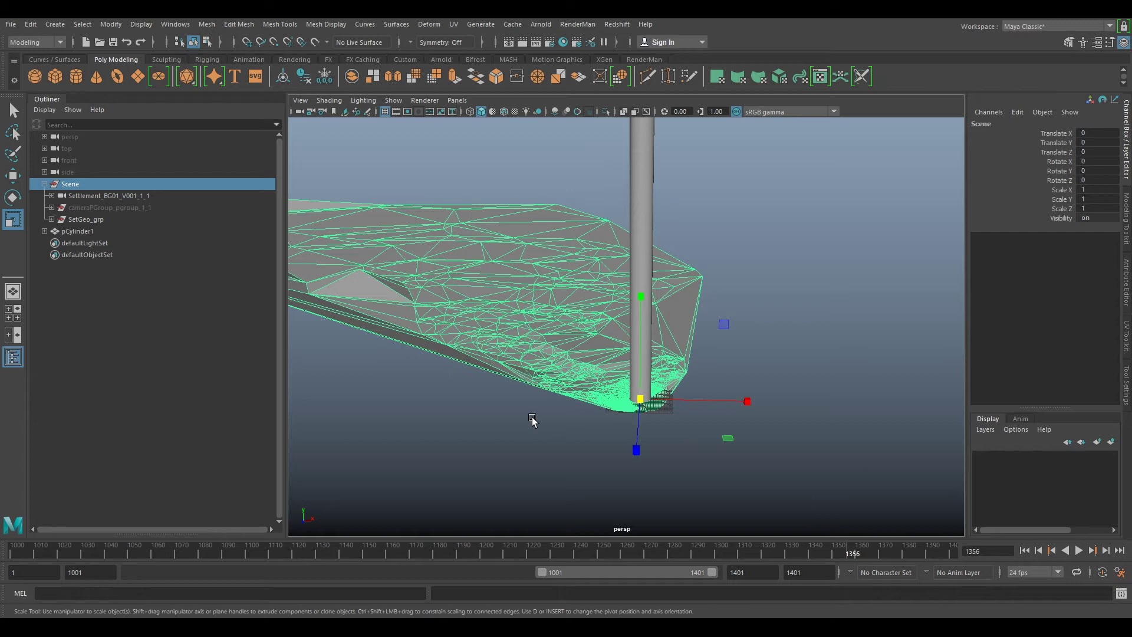
alt+drag(533, 422, 651, 354)
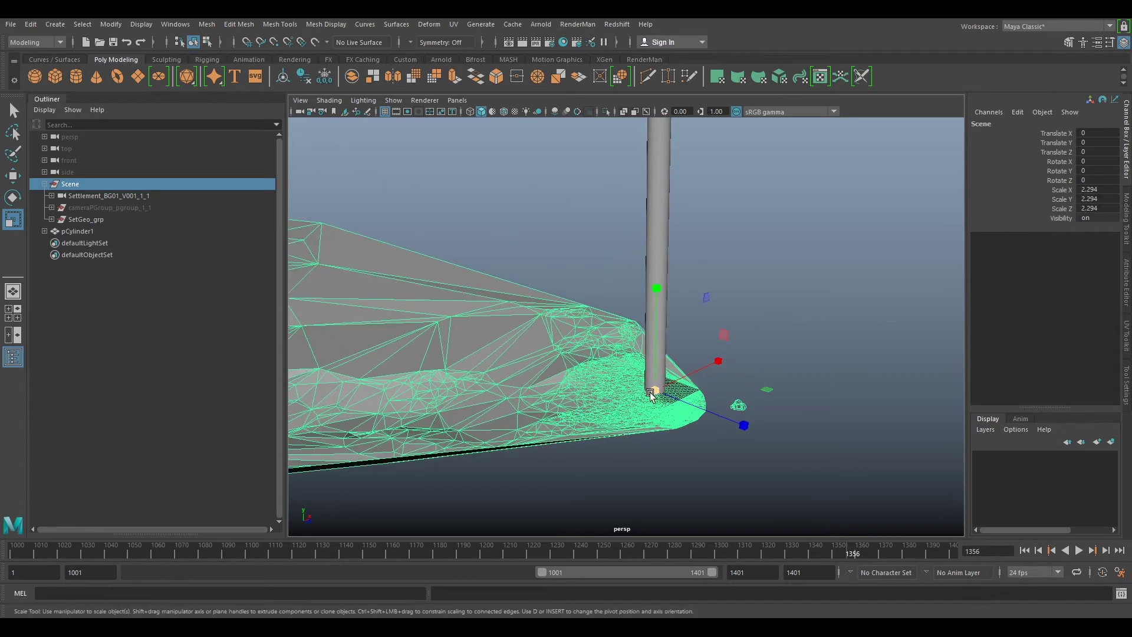
drag(651, 393, 725, 390)
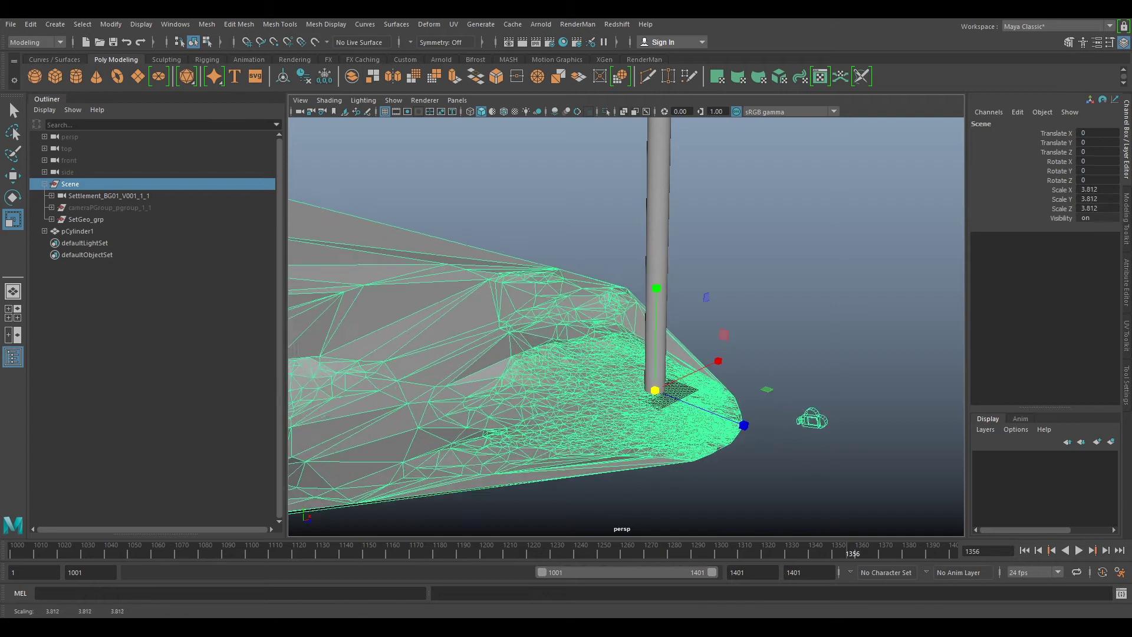
drag(650, 392, 803, 429)
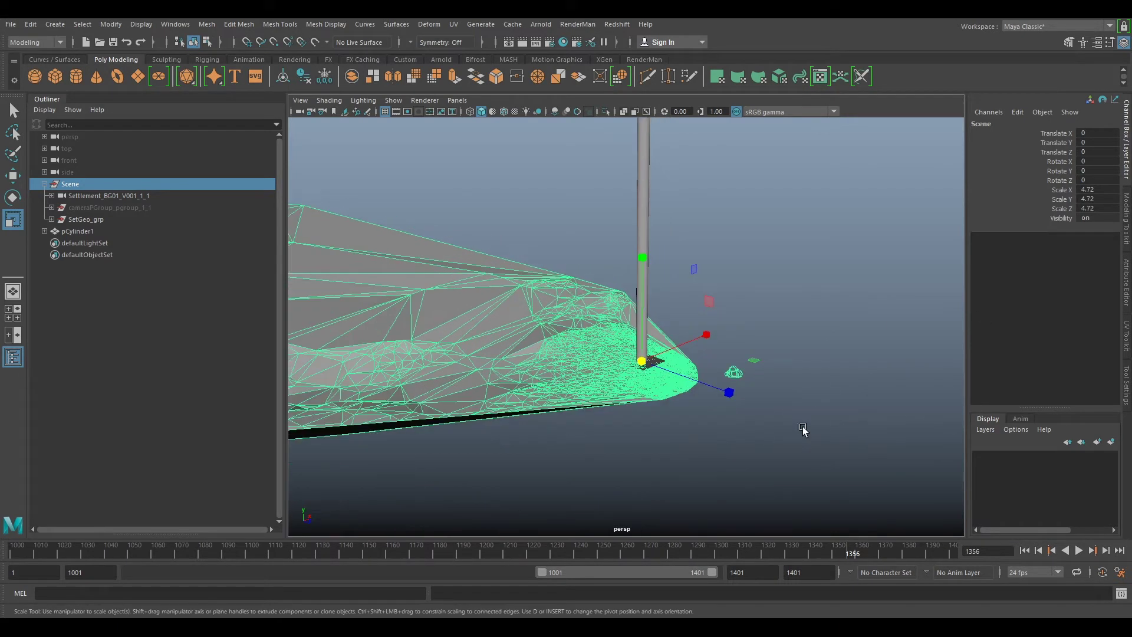
drag(639, 364, 696, 313)
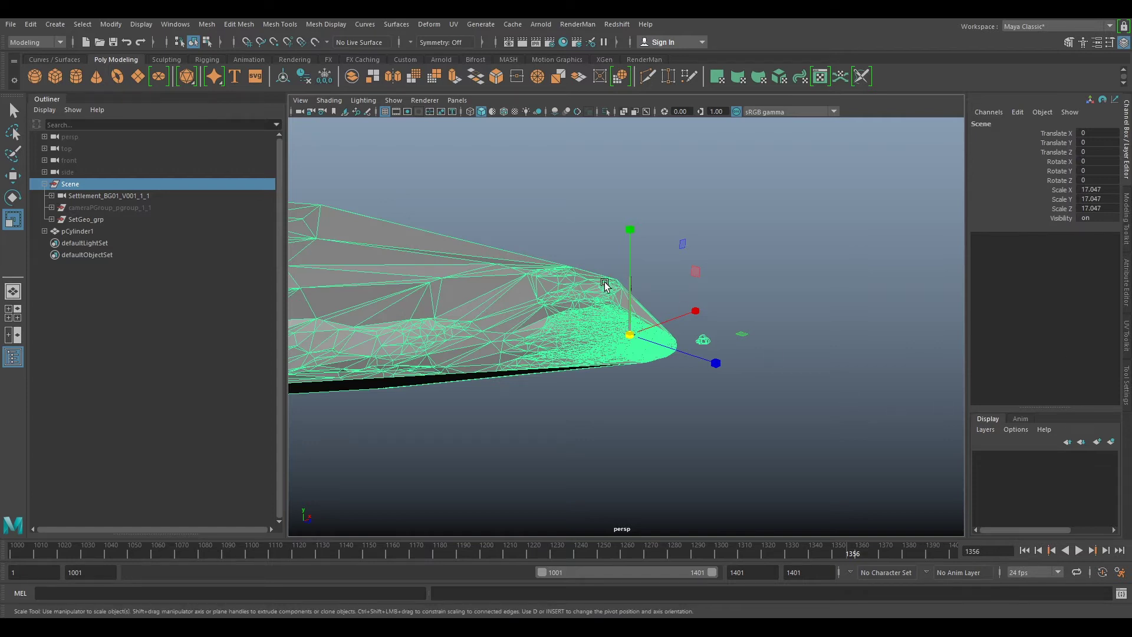
drag(627, 333, 649, 346)
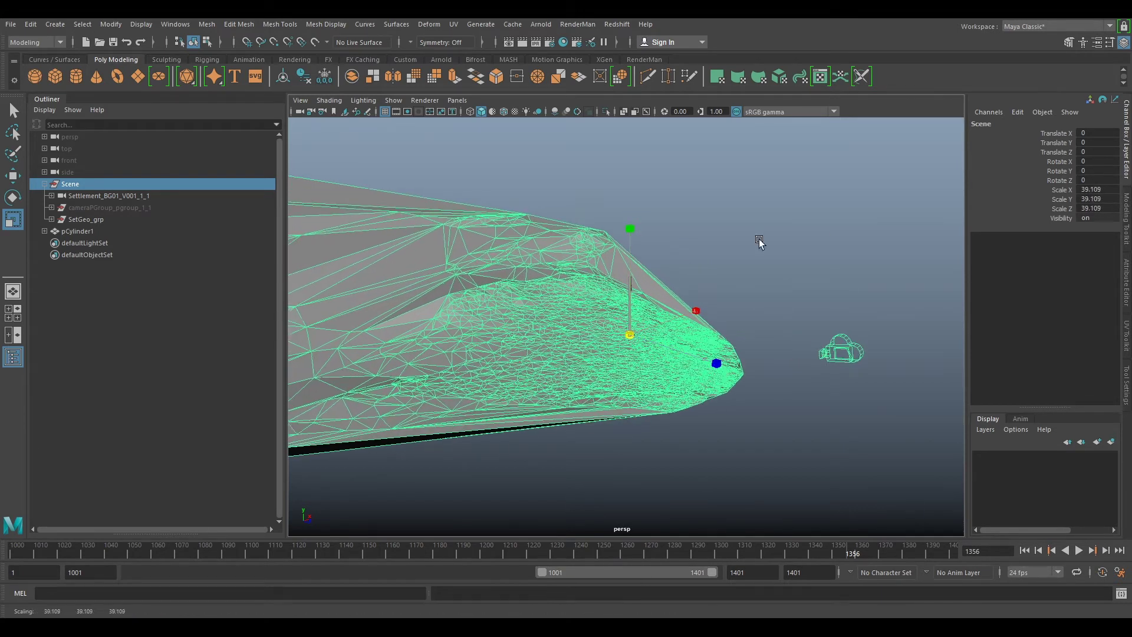
scroll(627, 266, down, 5)
drag(642, 321, 868, 236)
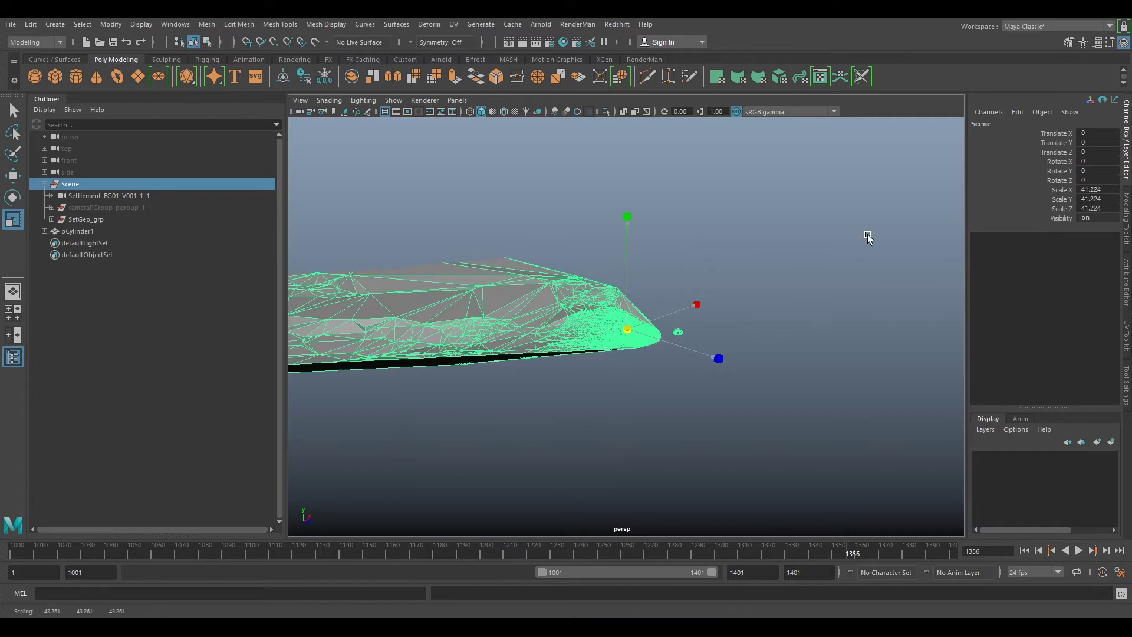
drag(629, 326, 956, 249)
scroll(654, 311, up, 5)
scroll(625, 336, up, 2)
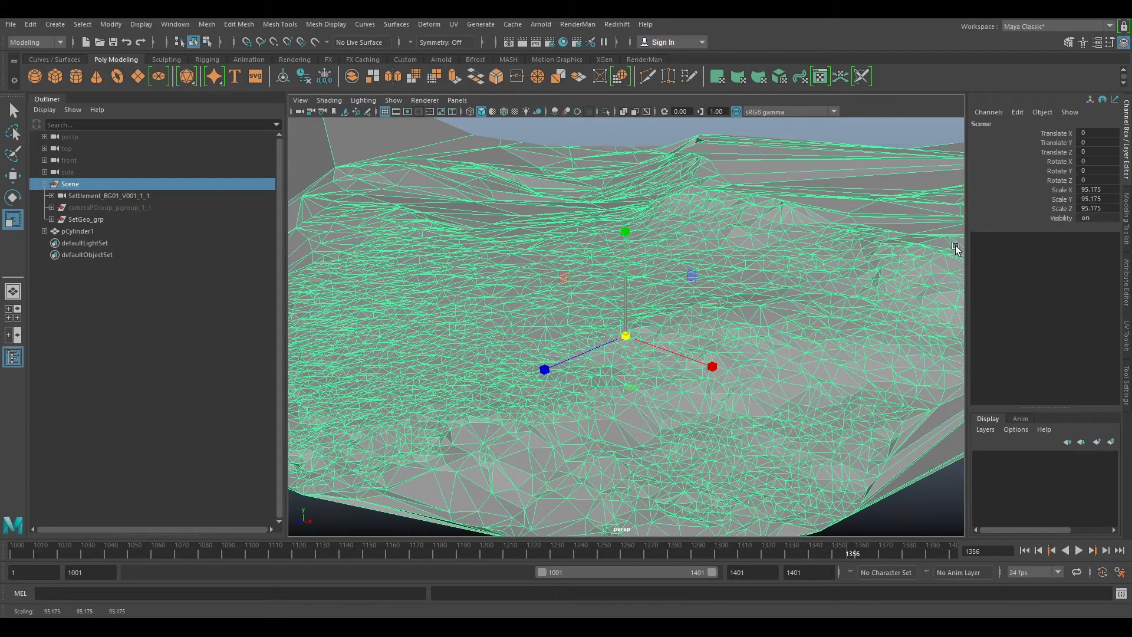
drag(625, 335, 609, 252)
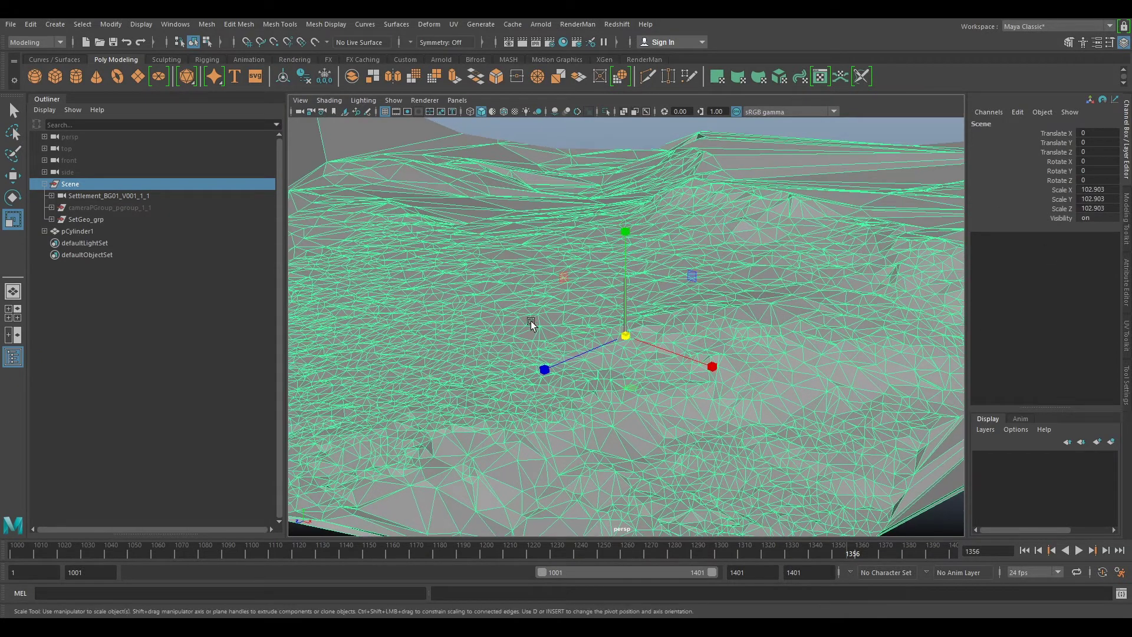
drag(626, 335, 915, 301)
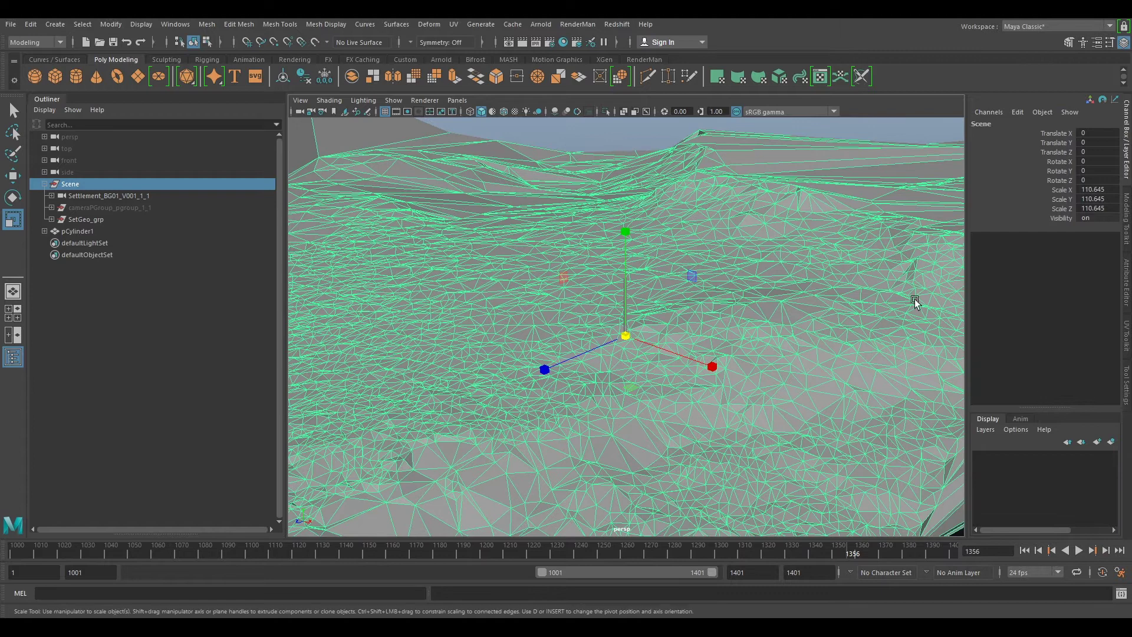
scroll(915, 301, down, 3)
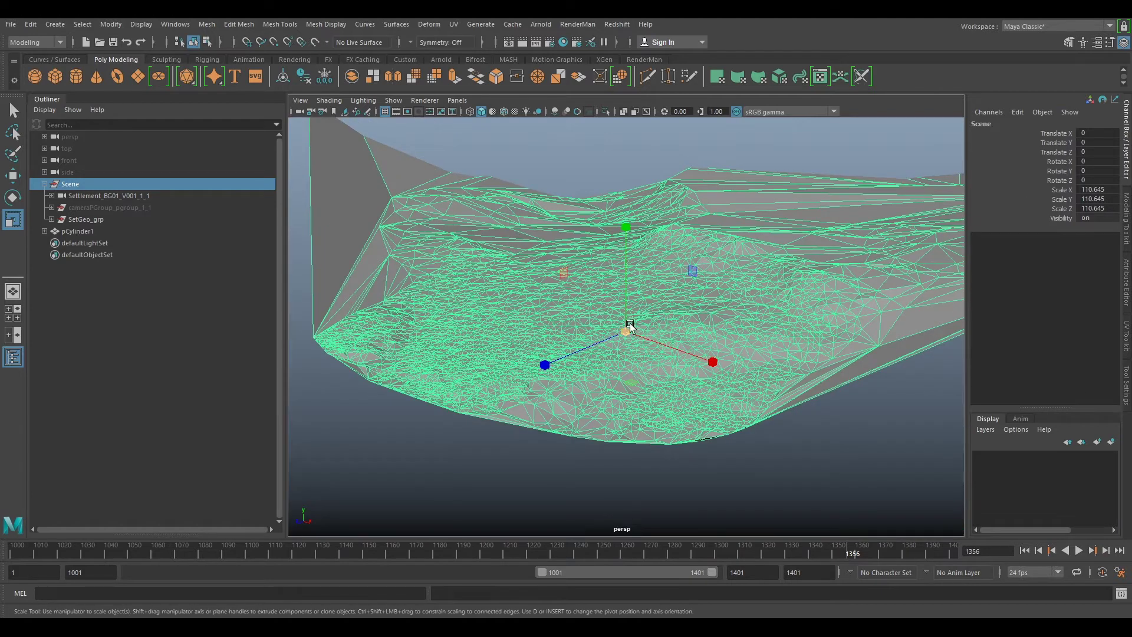
drag(630, 326, 837, 308)
alt+drag(569, 190, 687, 275)
key(w)
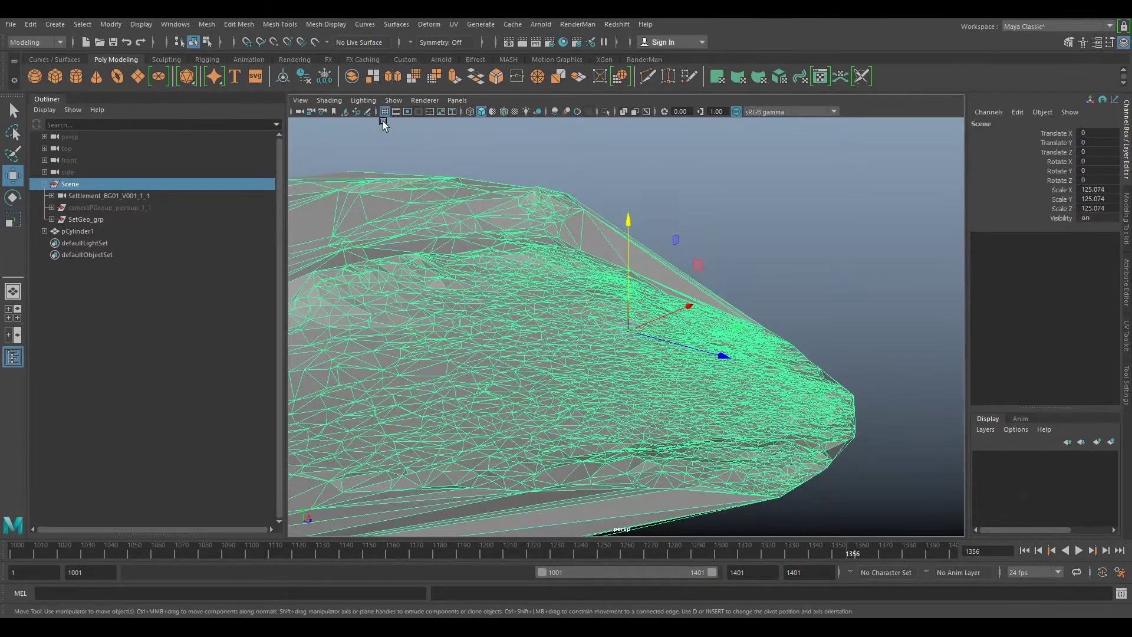
Step: Look through the Settlement_BG01_V001_1_1 shot camera
click(457, 100)
mouse_move(478, 112)
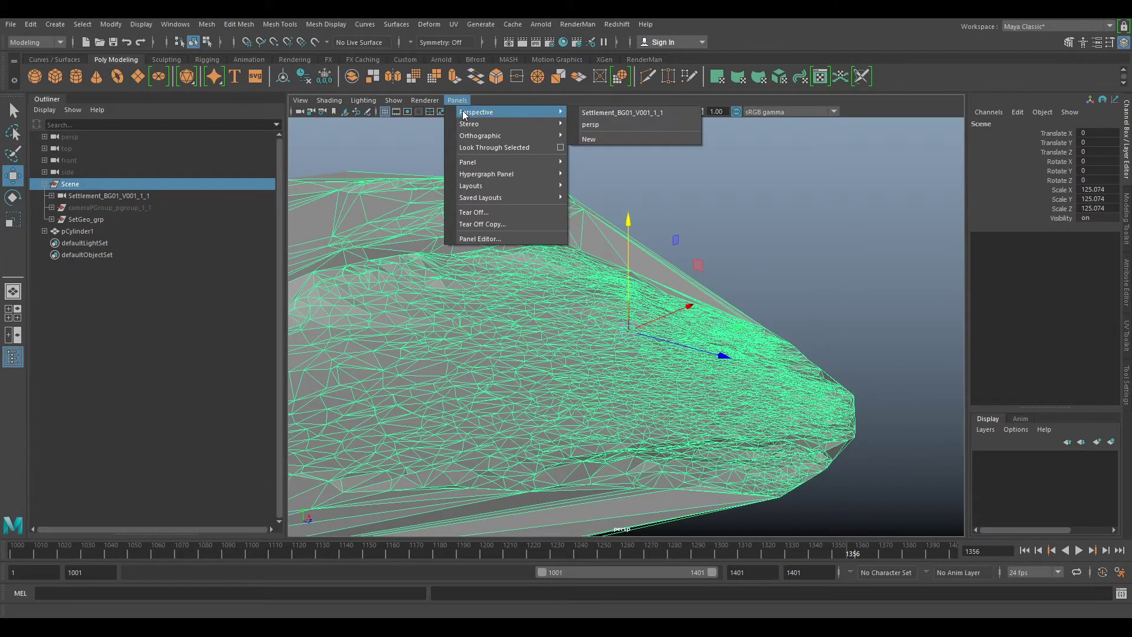
click(603, 112)
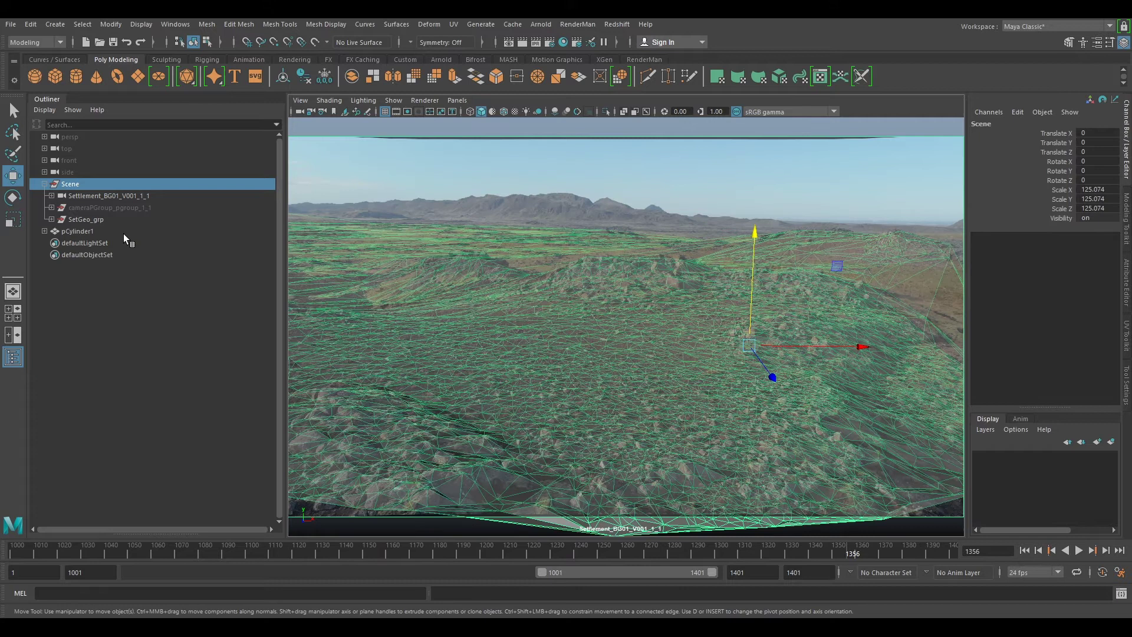
Step: Hide SetGeo_grp and move the reference cylinder along X to about -641.88, onto the open ground in the plate
click(83, 219)
key(h)
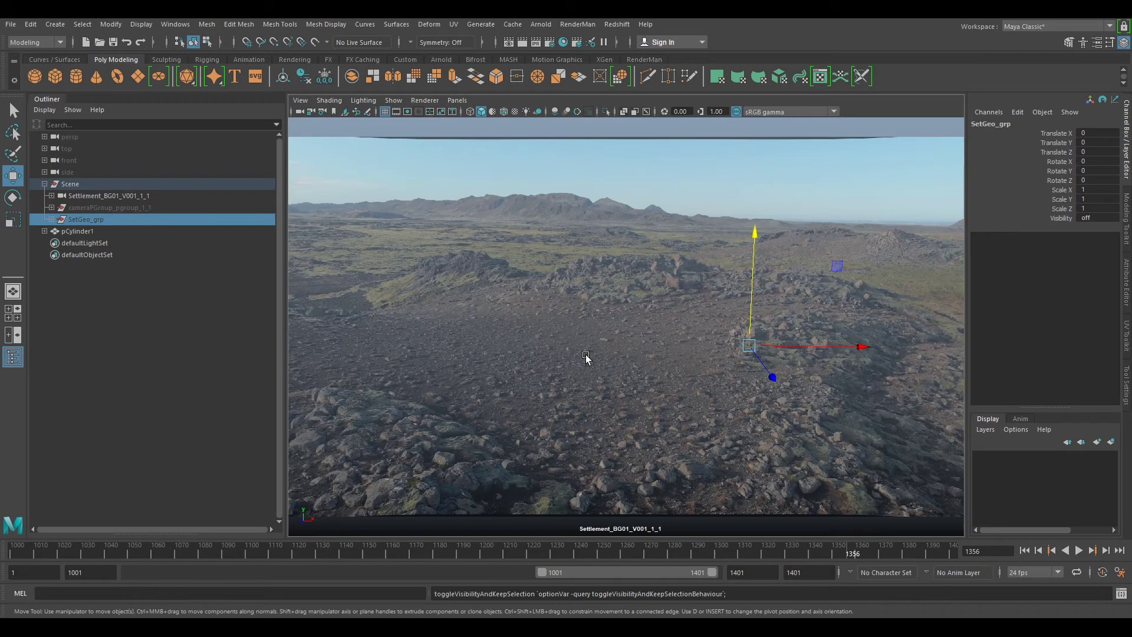
click(298, 270)
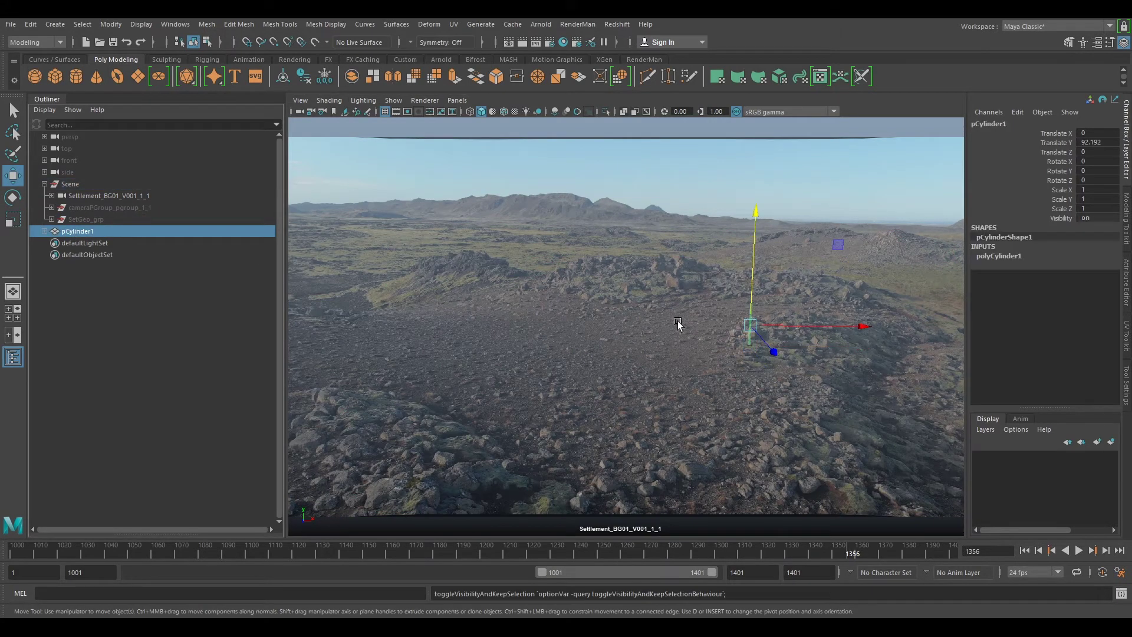
drag(779, 322, 634, 323)
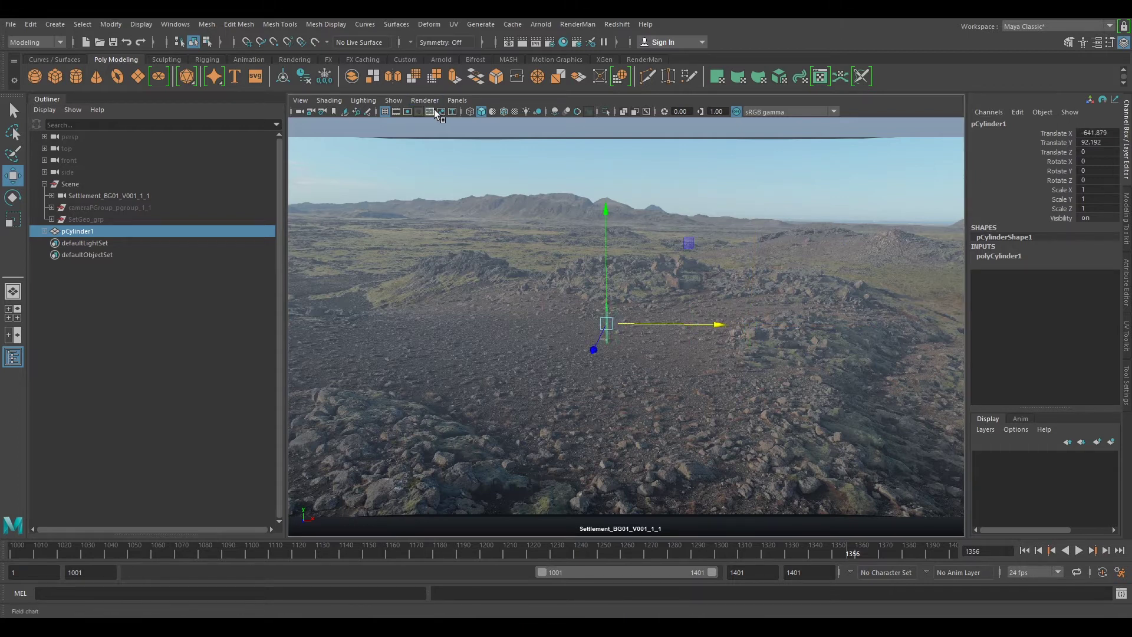
Step: Return to the persp camera and make SetGeo_grp visible again
click(458, 101)
mouse_move(531, 111)
click(630, 110)
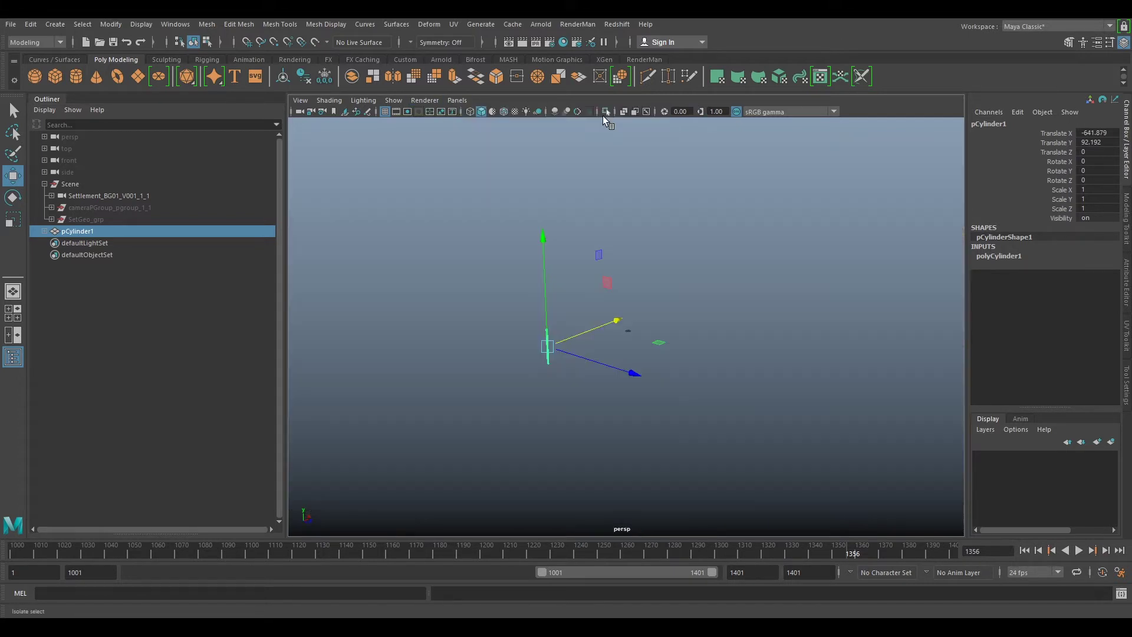
click(111, 218)
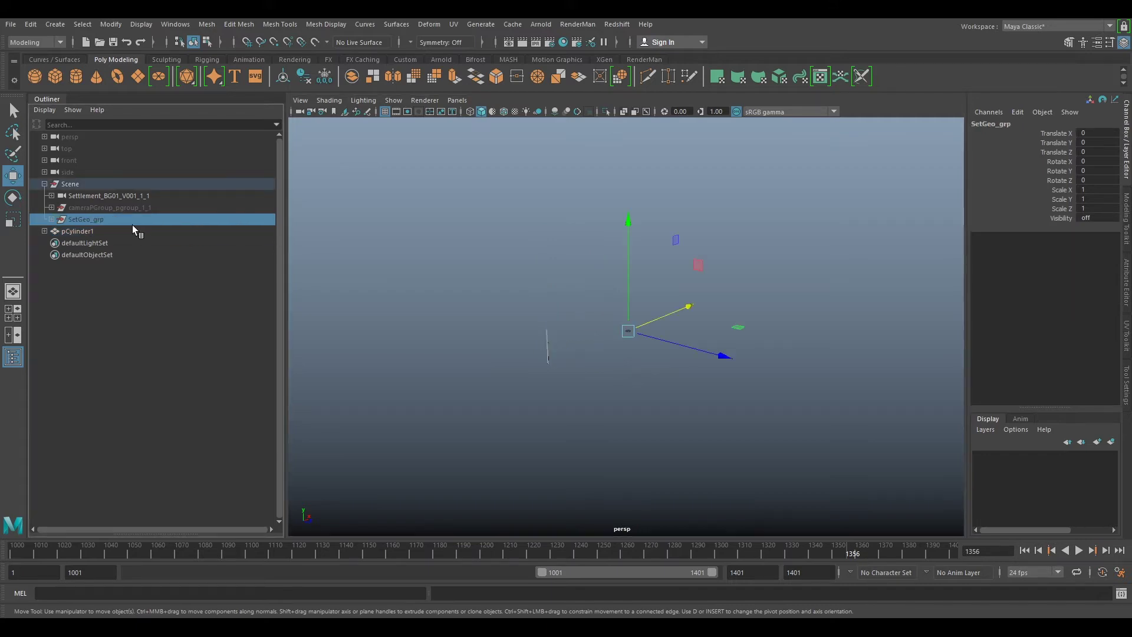
key(shift+h)
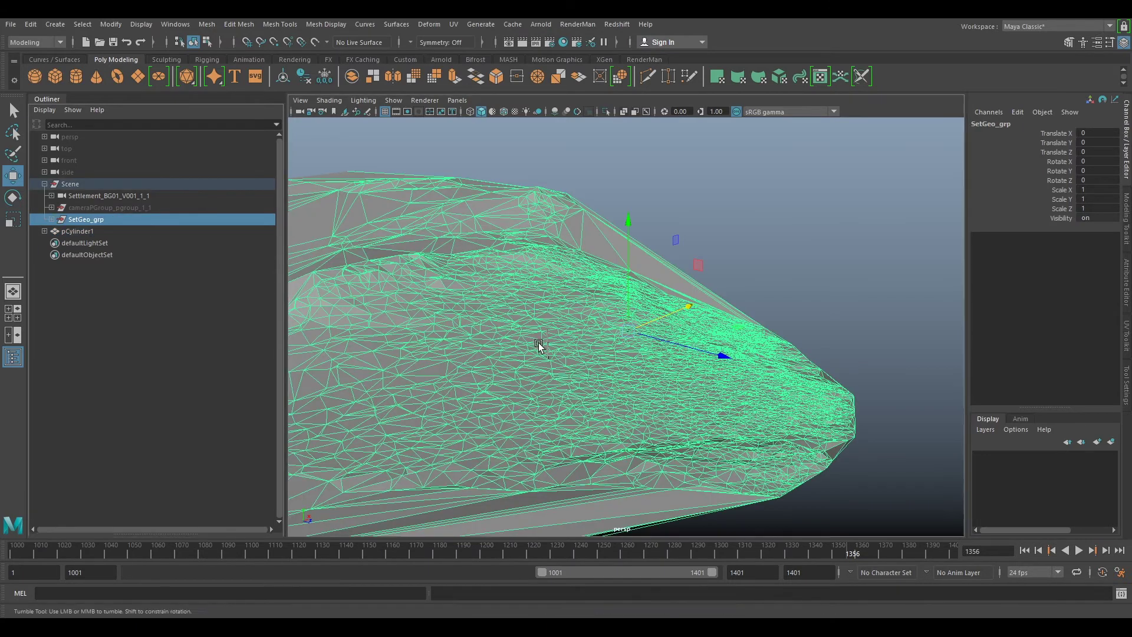
Step: Move the Scene group to about -19.71 in Y and -14.47 in Z so the terrain meets the cylinder's base
alt+drag(538, 342, 615, 308)
scroll(475, 313, up, 5)
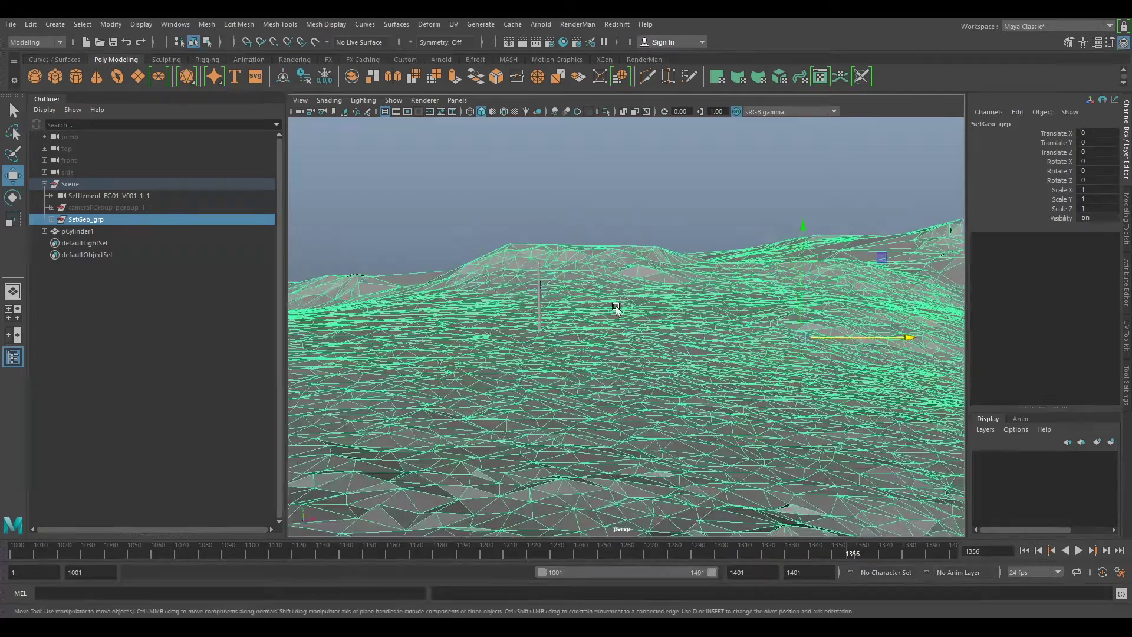
click(70, 184)
drag(806, 302, 807, 305)
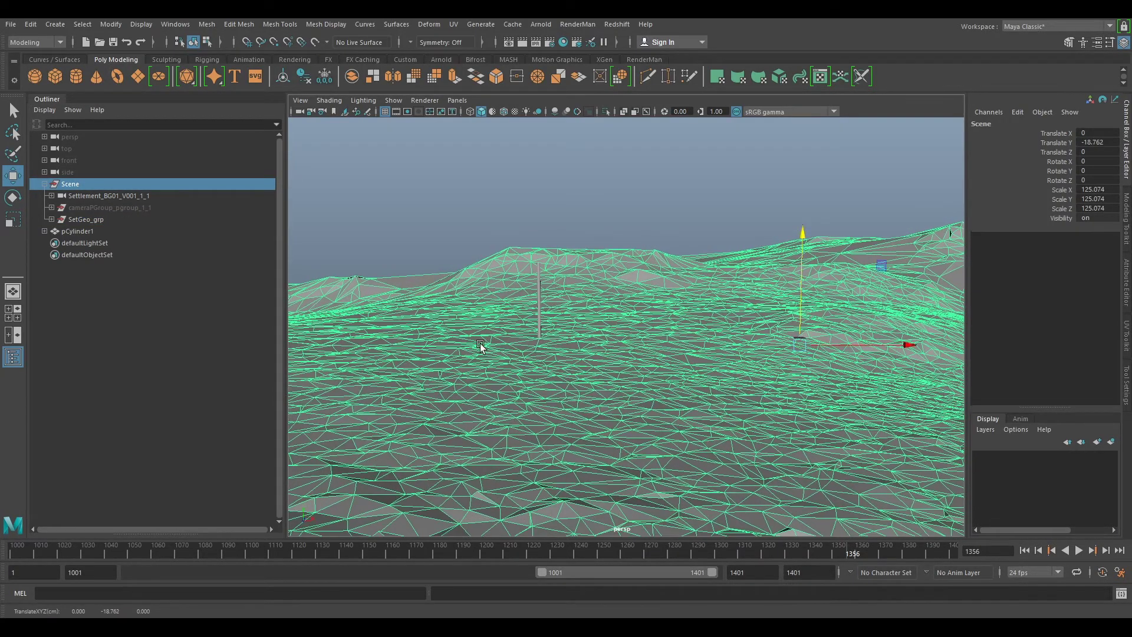
alt+drag(896, 346, 646, 373)
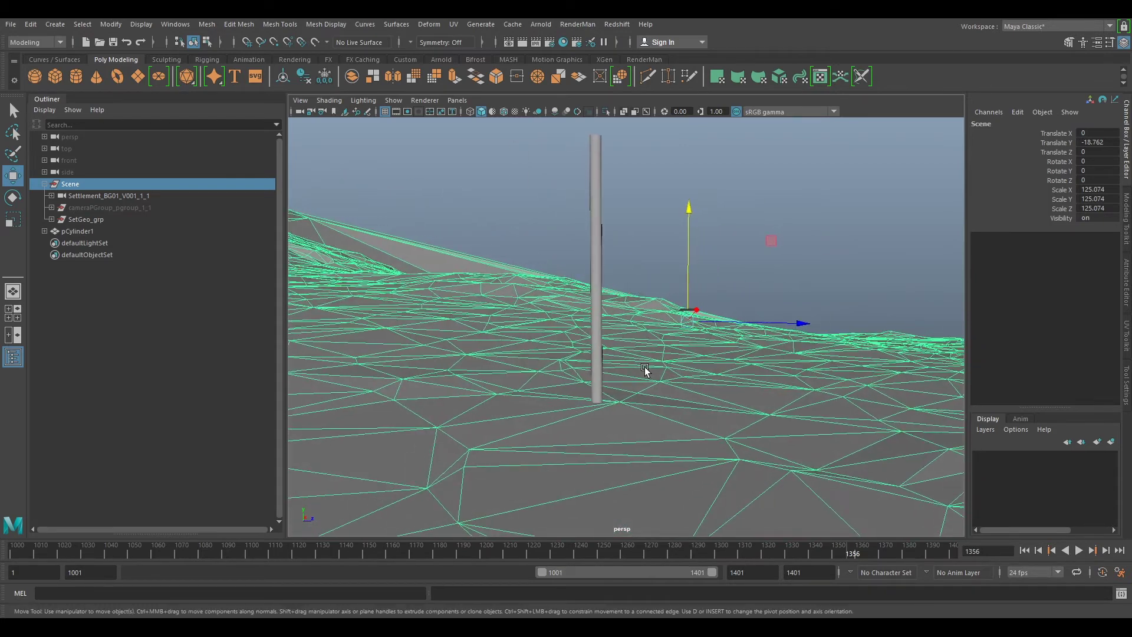
drag(720, 323, 711, 323)
drag(679, 268, 678, 266)
alt+drag(659, 356, 634, 364)
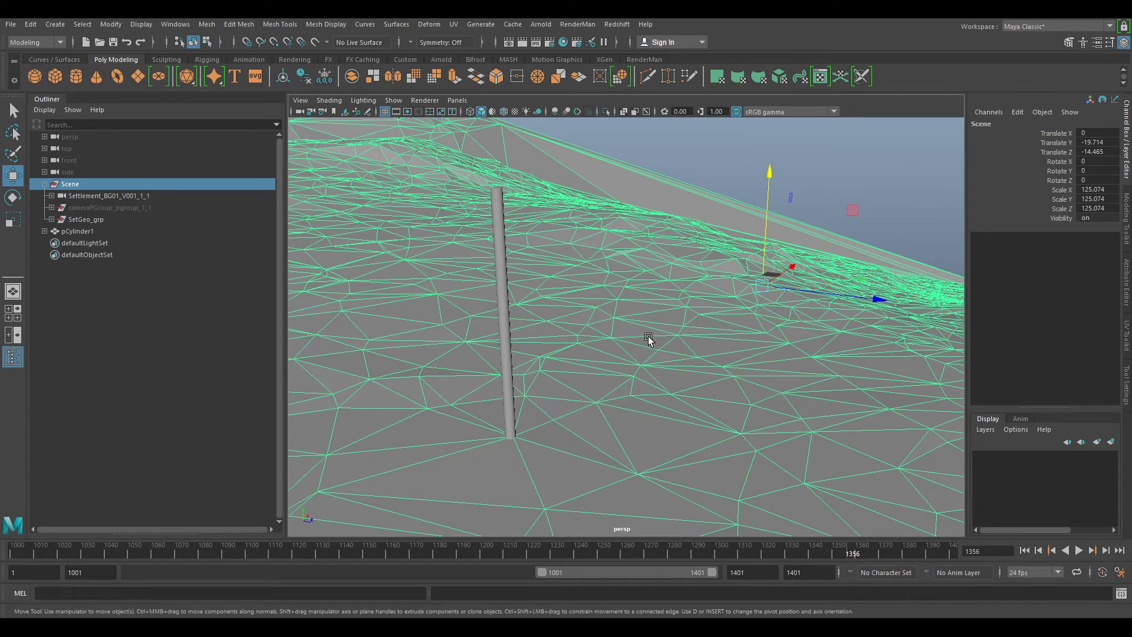
Step: Snap the Scene group's pivot to the terrain vertex at the base of the cylinder
key(d)
key(v)
drag(760, 285, 512, 440)
key(d)
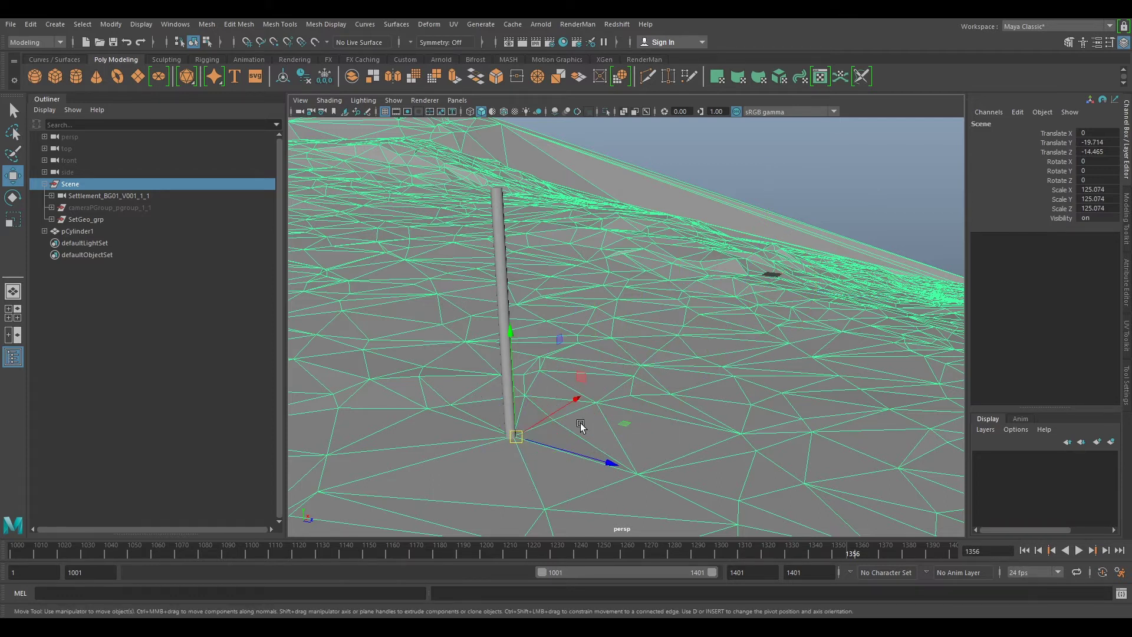
alt+drag(463, 336, 644, 314)
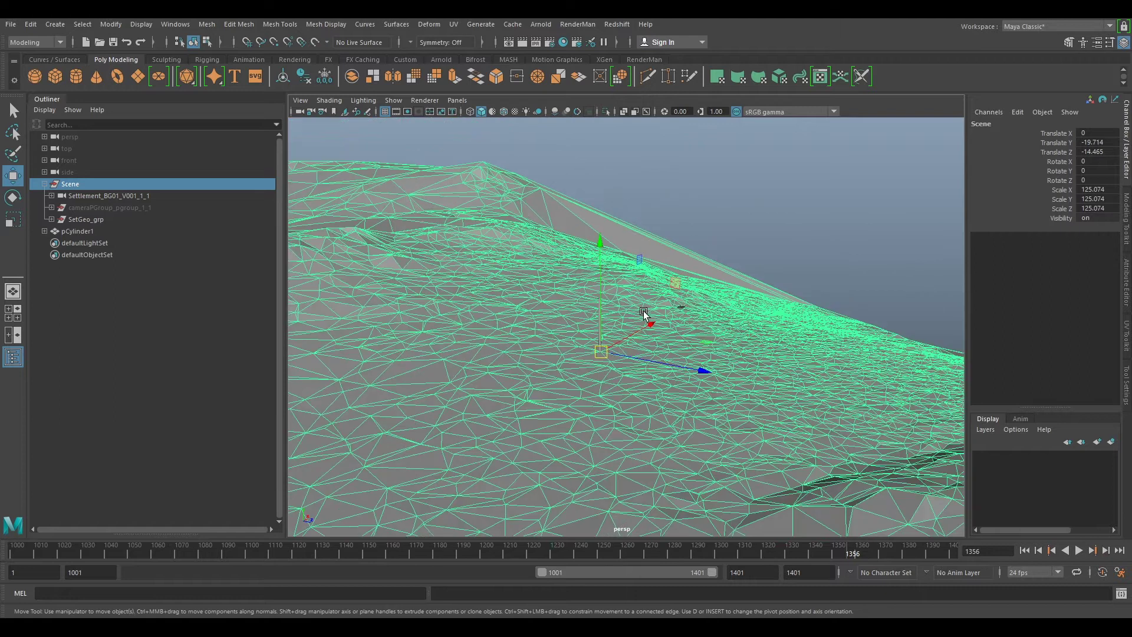
Step: Look through the Settlement_BG01_V001_1_1 camera again and hide SetGeo_grp to show the cylinder against the plate
click(465, 100)
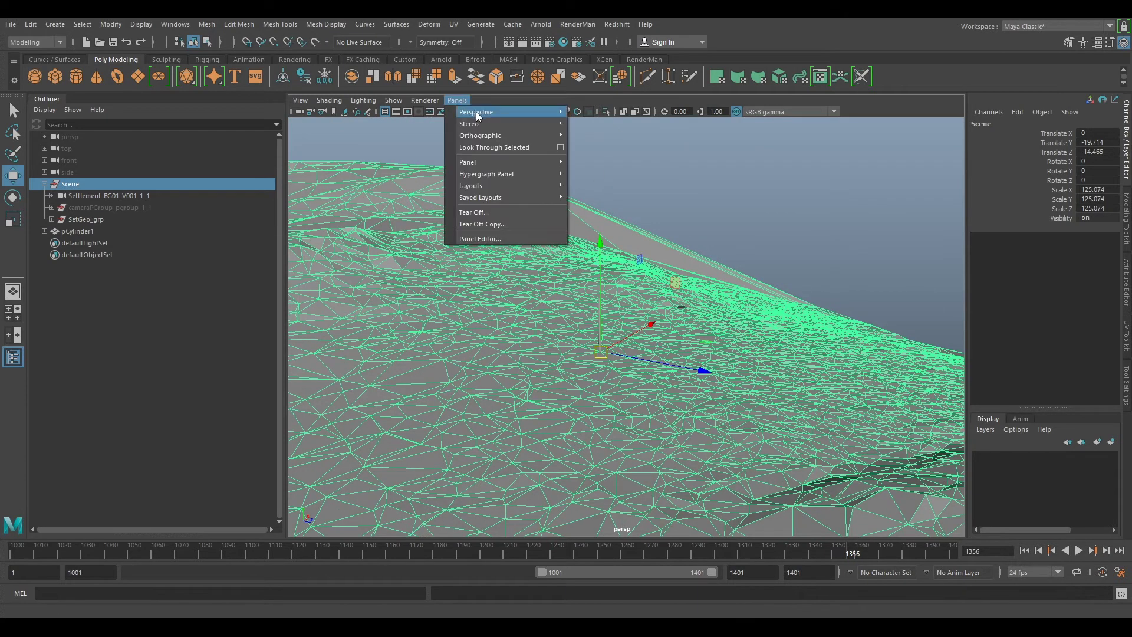
mouse_move(480, 112)
click(624, 111)
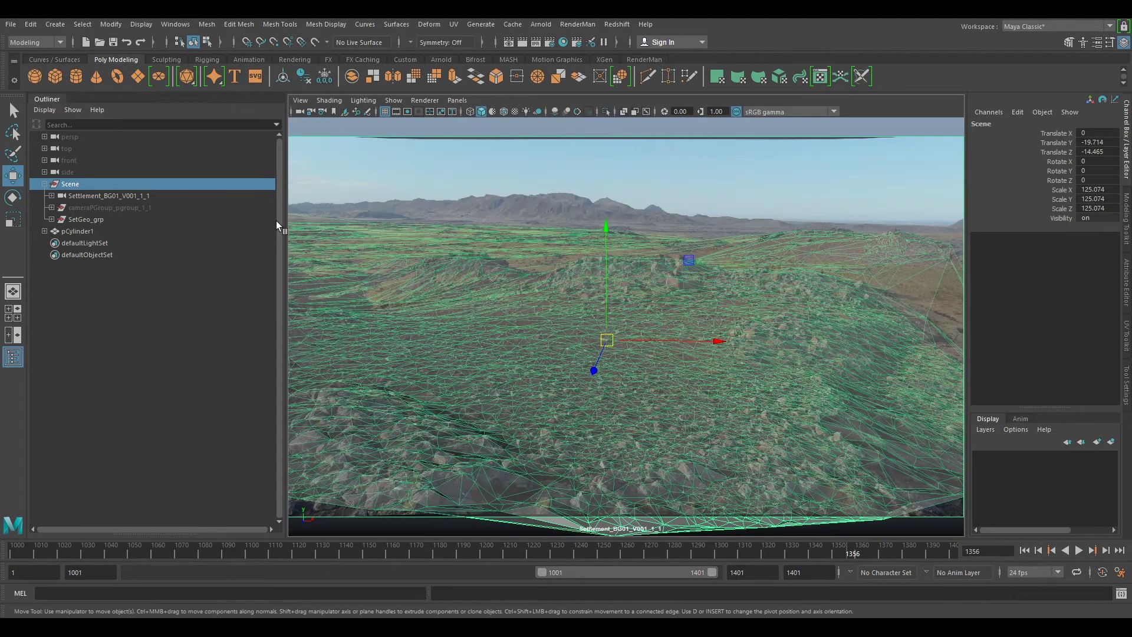
click(84, 219)
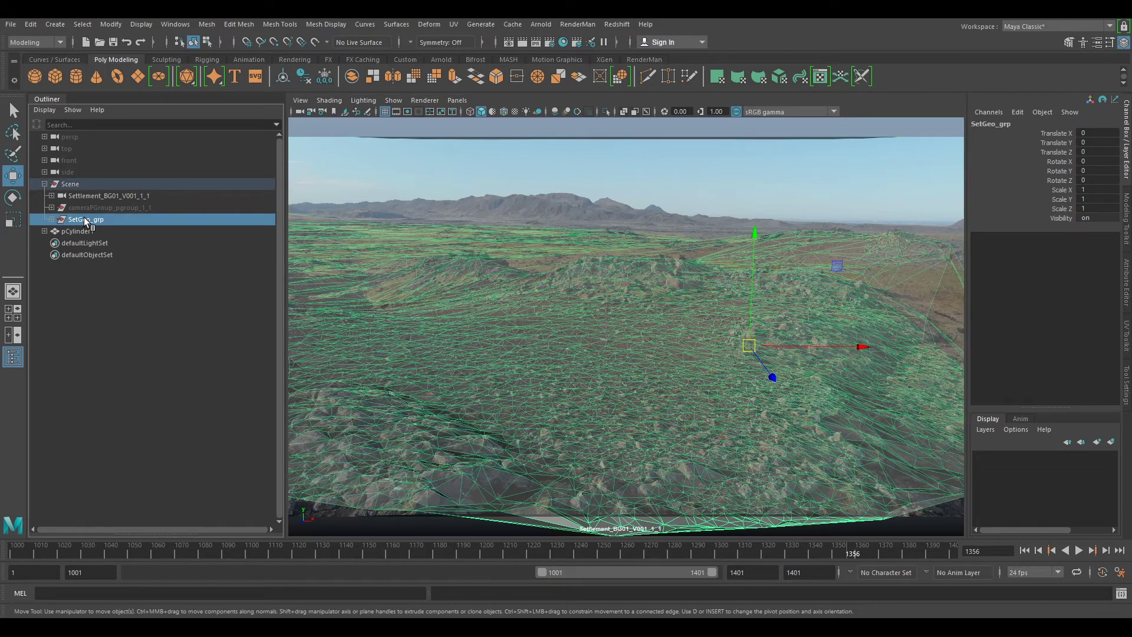
key(h)
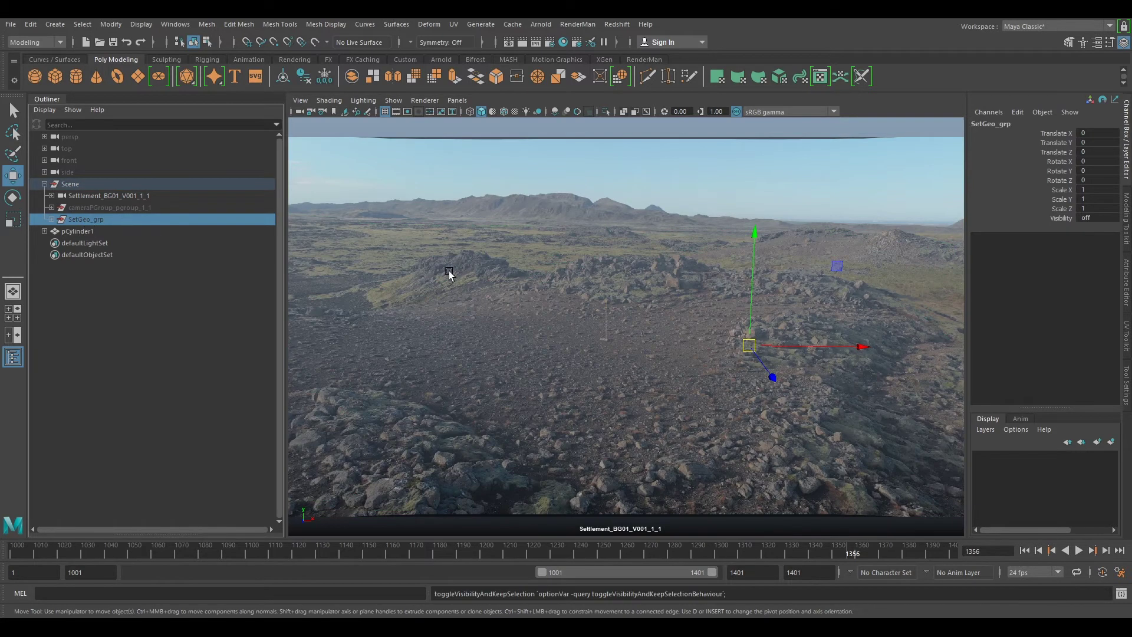
Step: Scale the Scene group uniformly about its pivot to about 1094.19, and reselect the cylinder with the Move tool
click(73, 231)
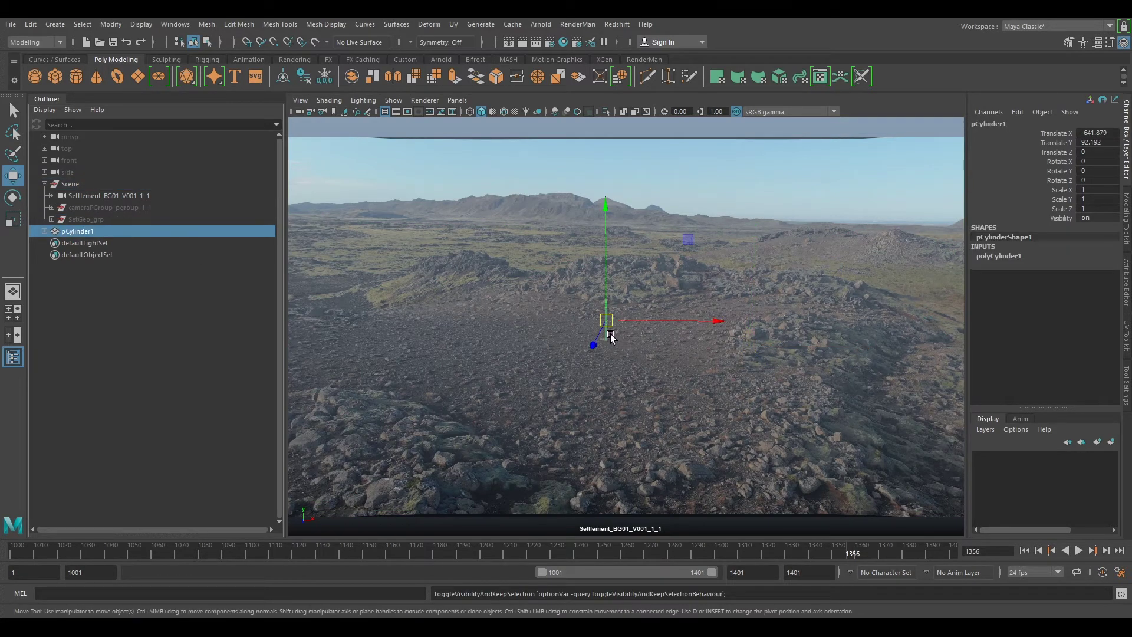
click(70, 184)
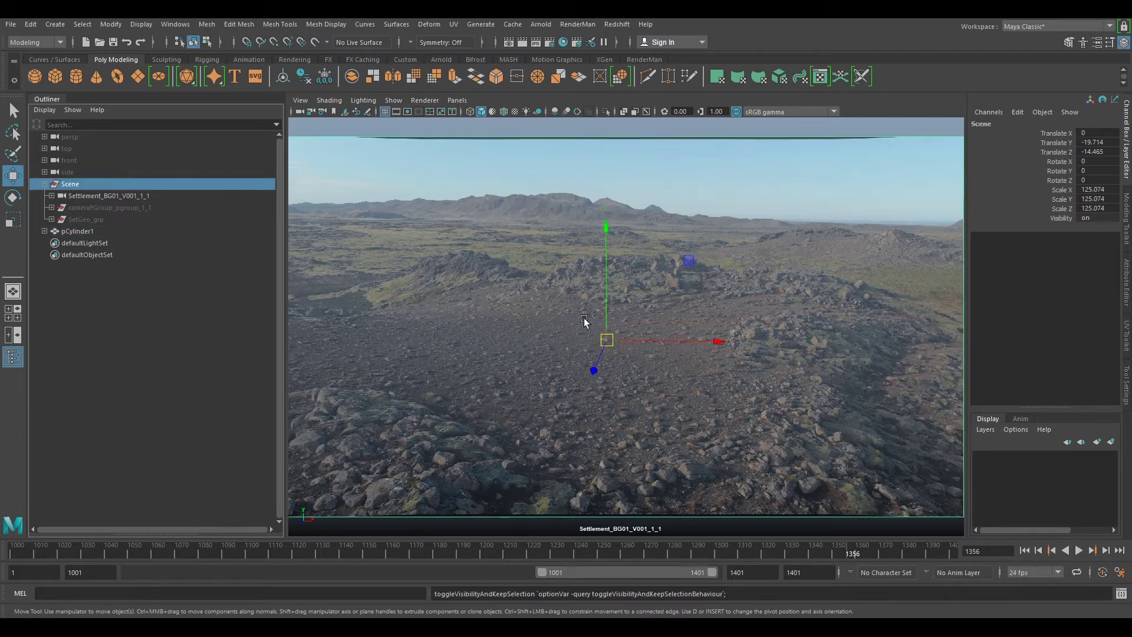
key(r)
drag(608, 341, 1131, 236)
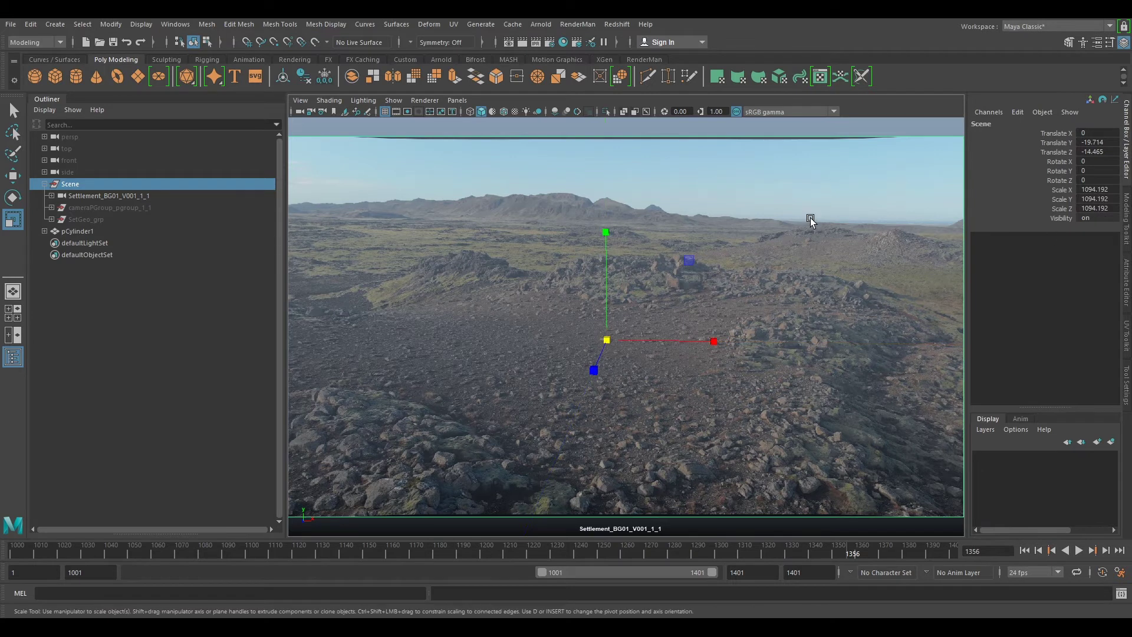
click(74, 231)
key(w)
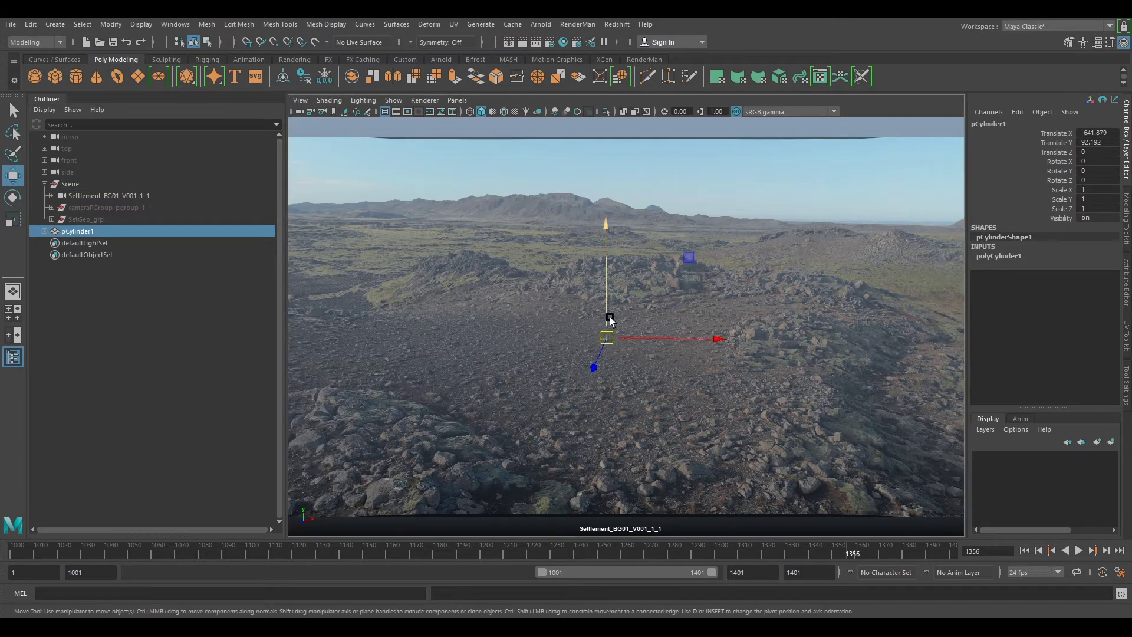
Step: Scale the Scene group uniformly down to about 782.73, and reselect the cylinder to compare its size with the plate
click(69, 184)
key(r)
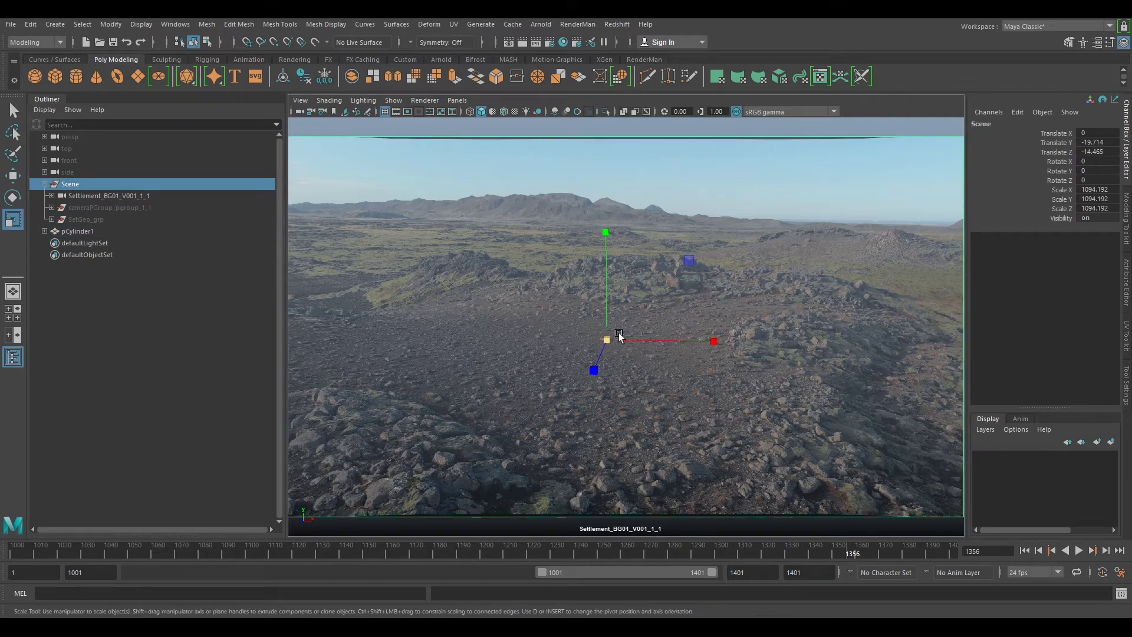
drag(606, 339, 372, 353)
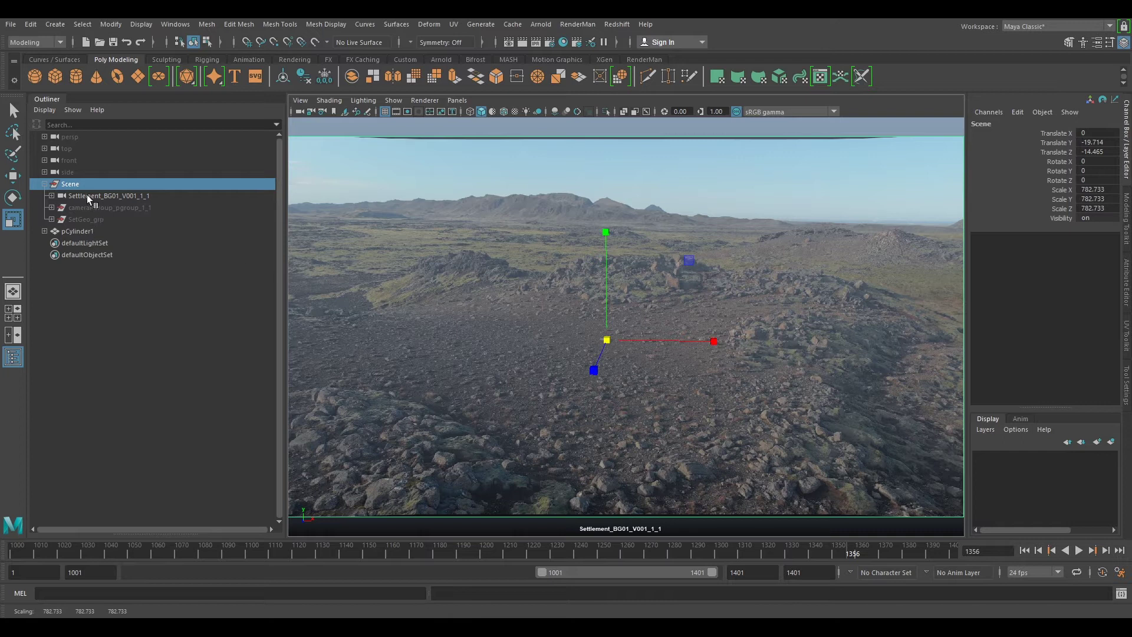
click(80, 232)
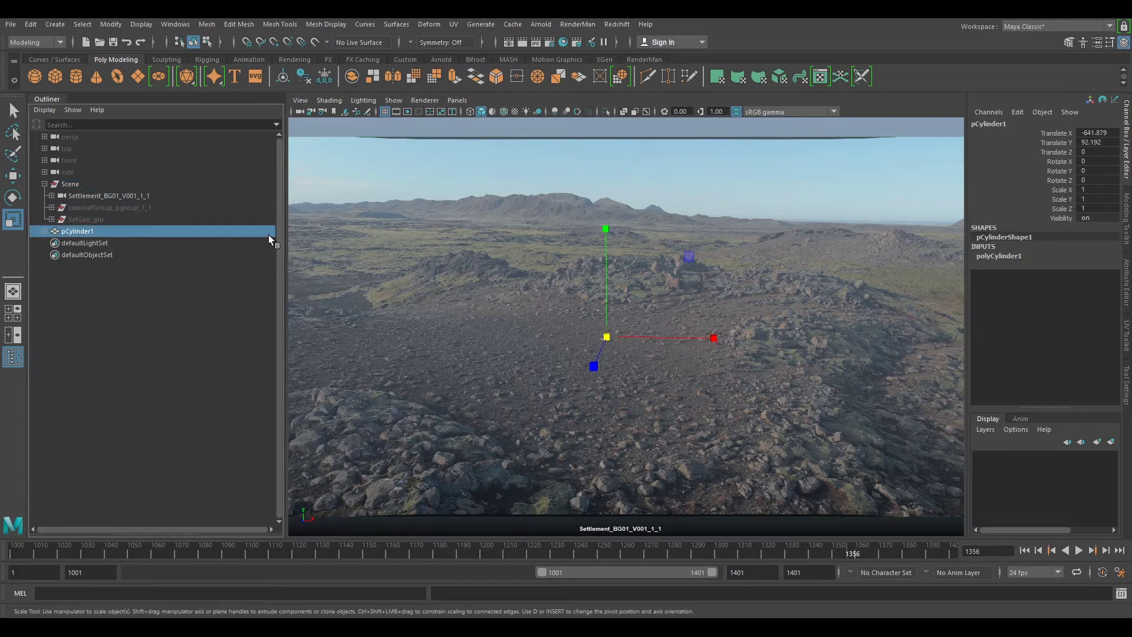
key(q)
Step: Reduce the Scene group's uniform scale to about 422.92 and reselect pCylinder1 for comparison
click(73, 182)
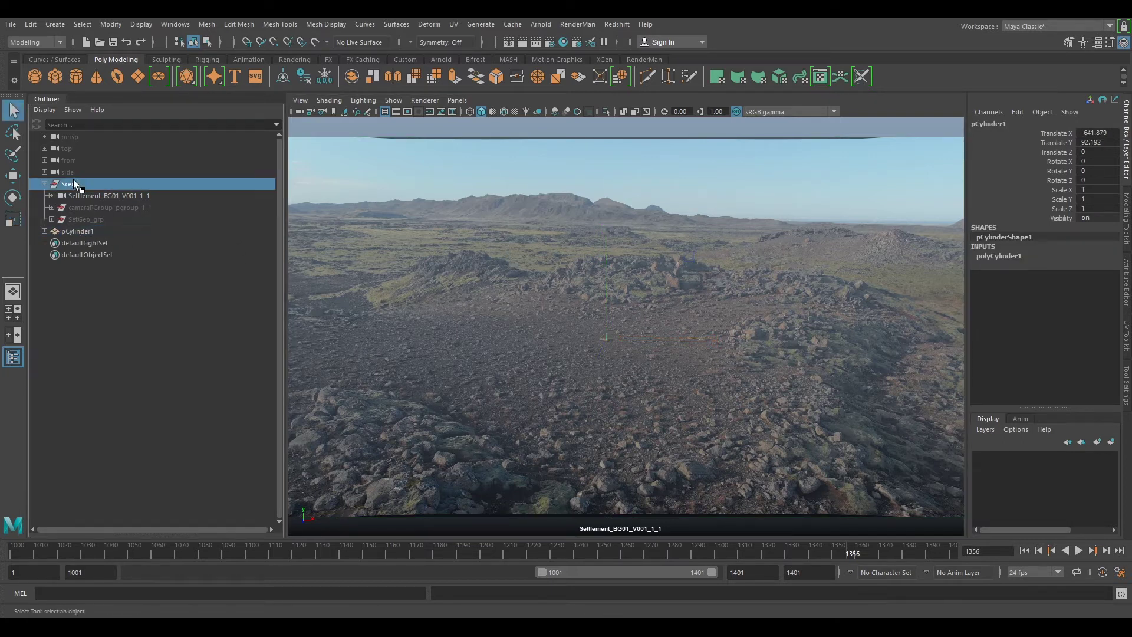
key(r)
middle_drag(622, 345, 151, 361)
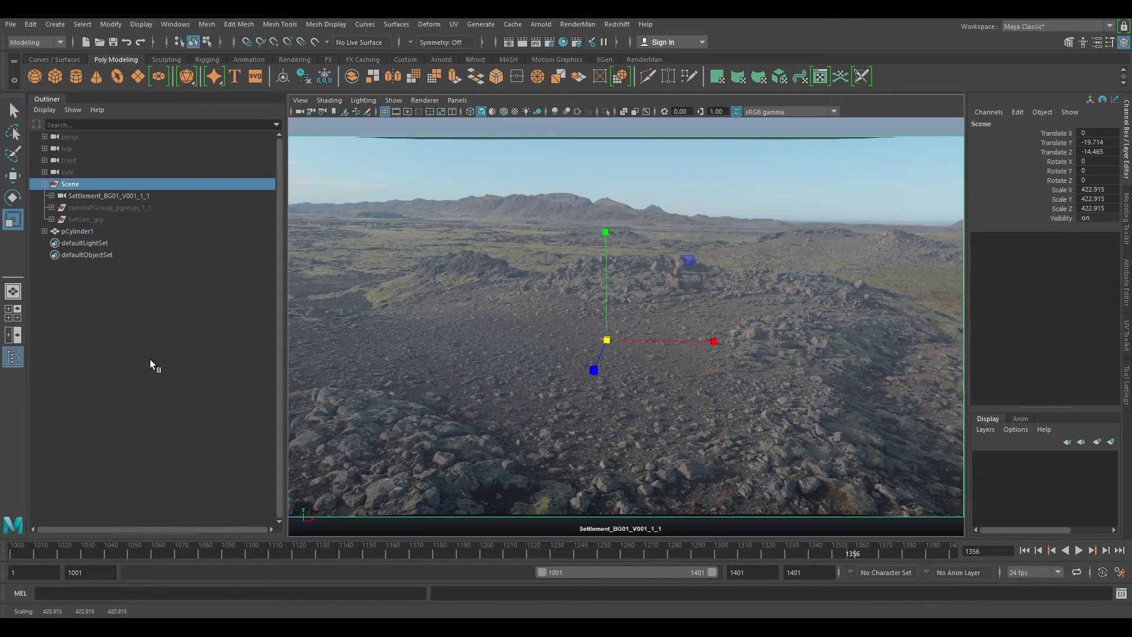
click(85, 231)
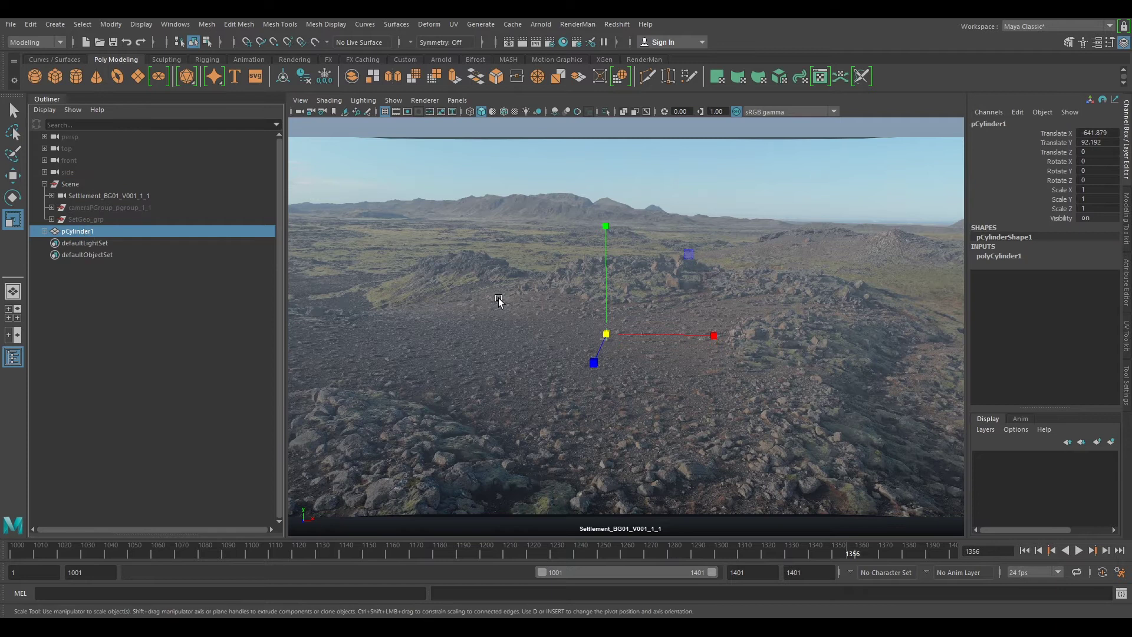
Step: Shrink the Scene group uniformly to about 215.59, and select the cylinder without a manipulator to judge its height
click(68, 184)
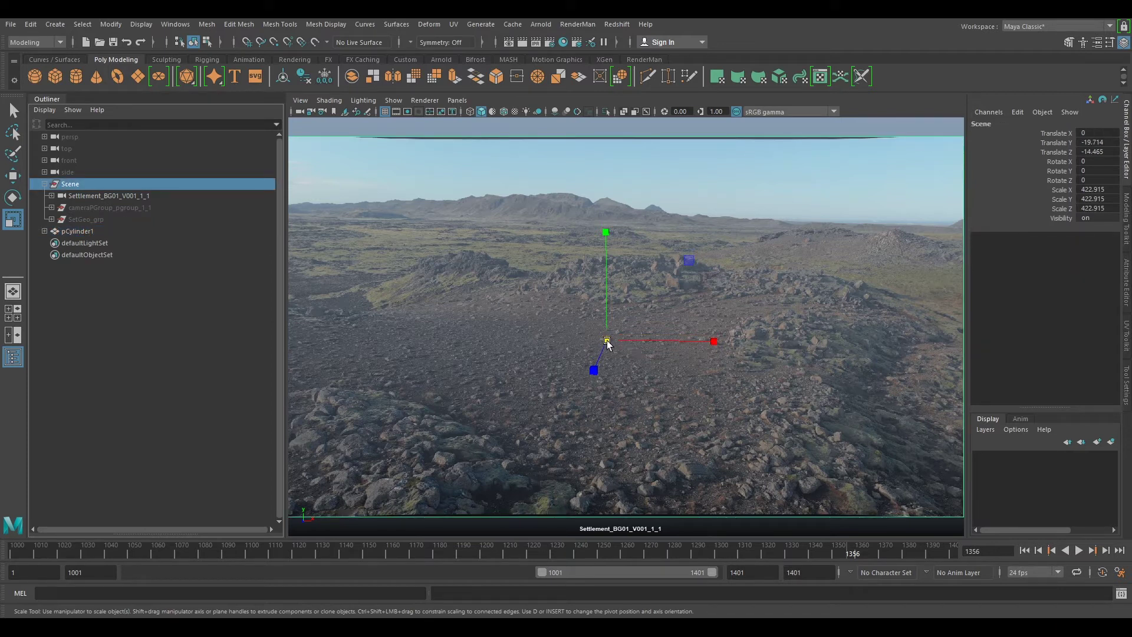
drag(607, 344, 69, 285)
click(77, 231)
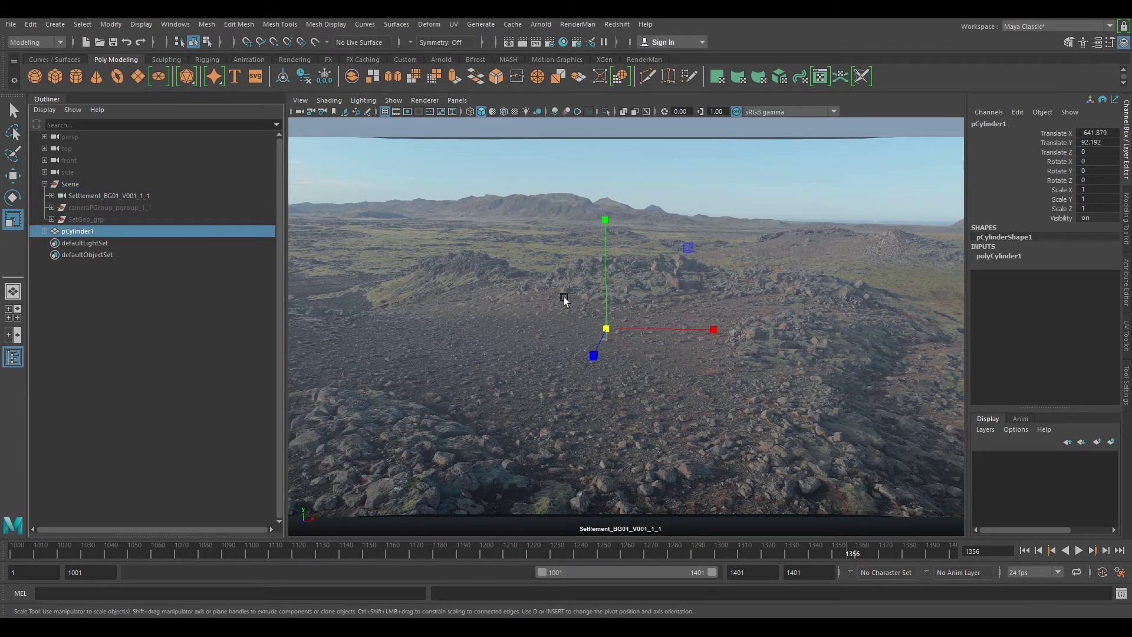
key(q)
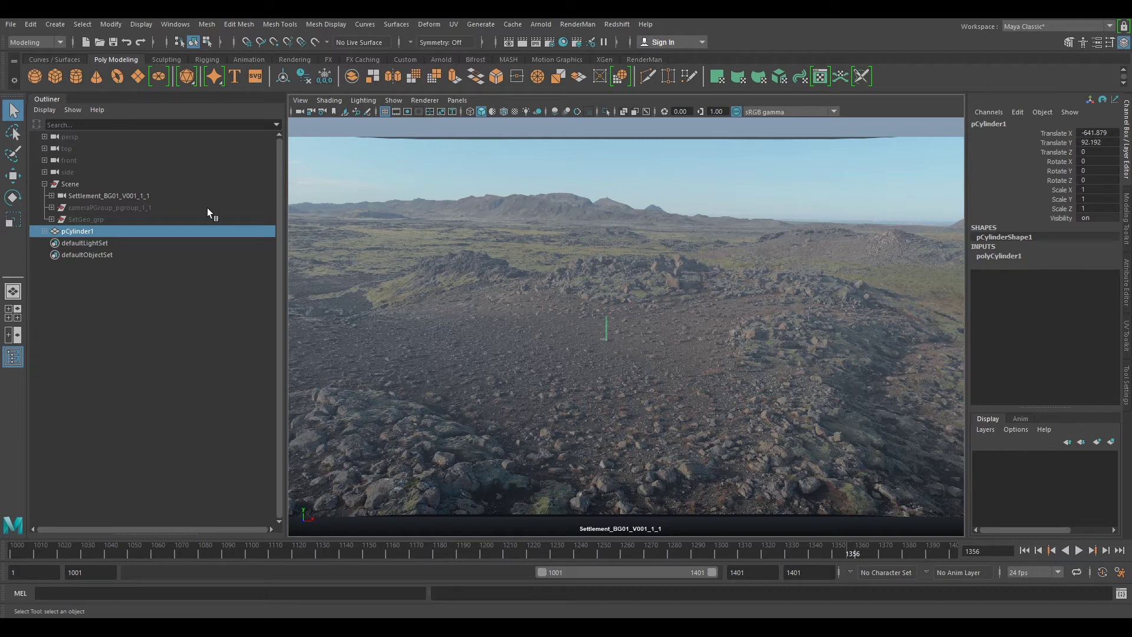
Step: Fine-tune the Scene group's uniform scale to about 189.56 and view the selected cylinder against the plate without a manipulator
click(70, 184)
key(r)
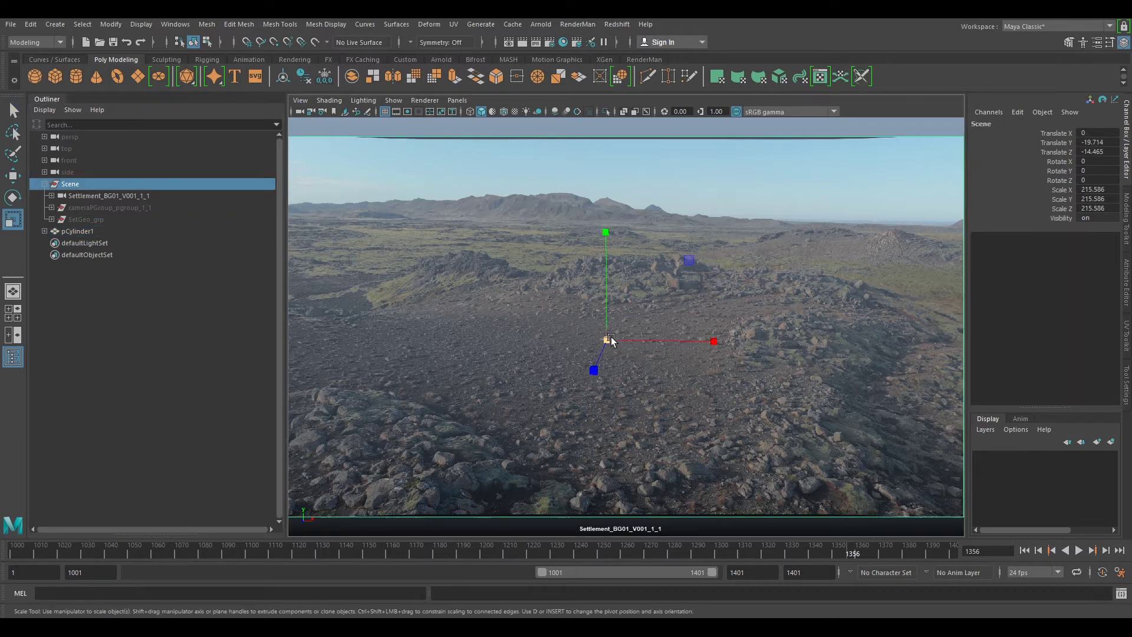
drag(607, 340, 528, 336)
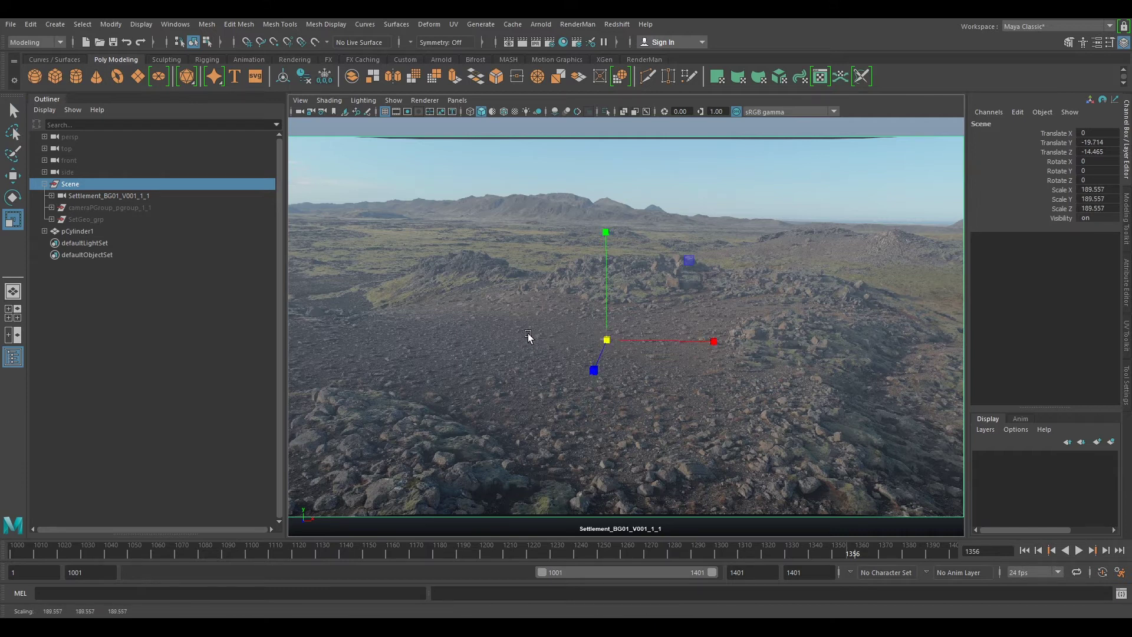
click(72, 230)
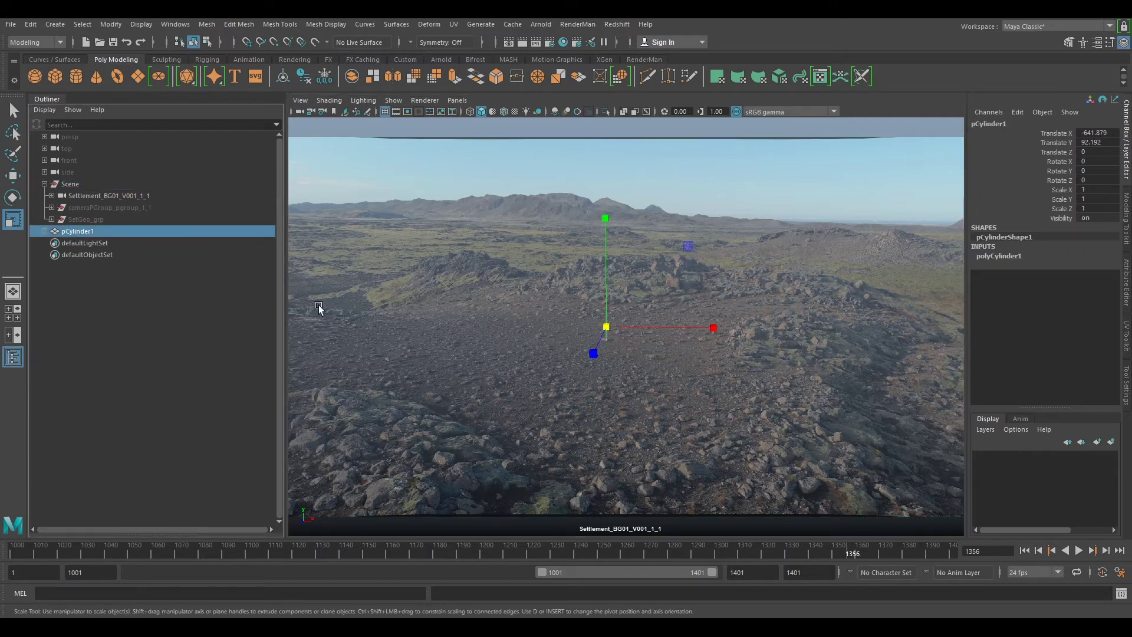
key(q)
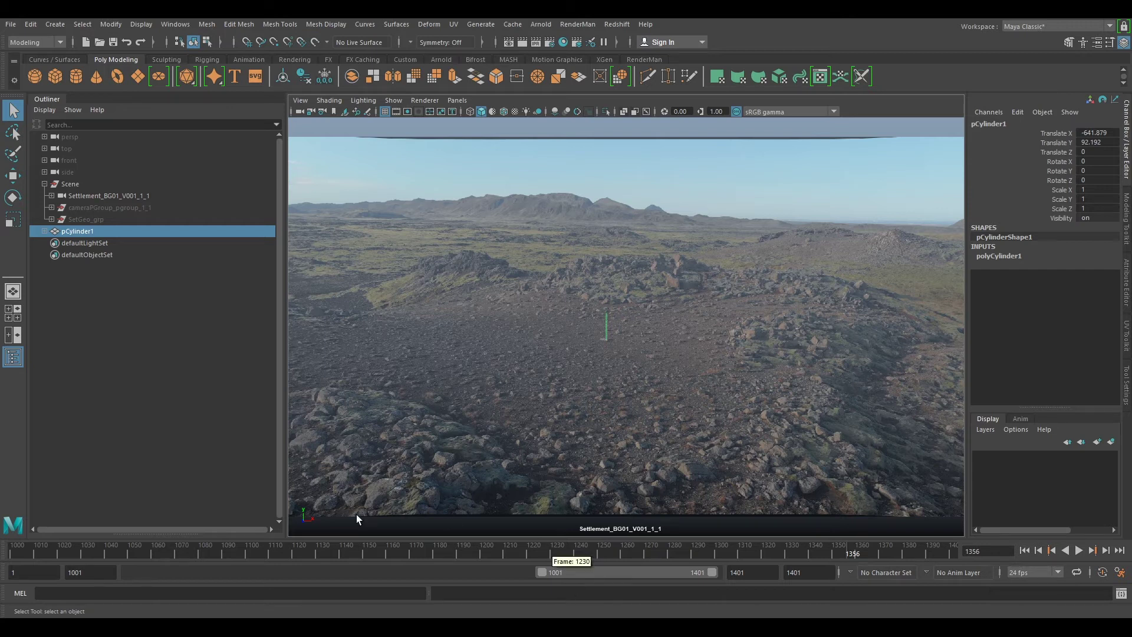
Step: Scrub through the shot to frame 1271 to check the cylinder against the plate, and switch the viewport to the persp camera
drag(147, 553, 332, 549)
drag(213, 496, 651, 569)
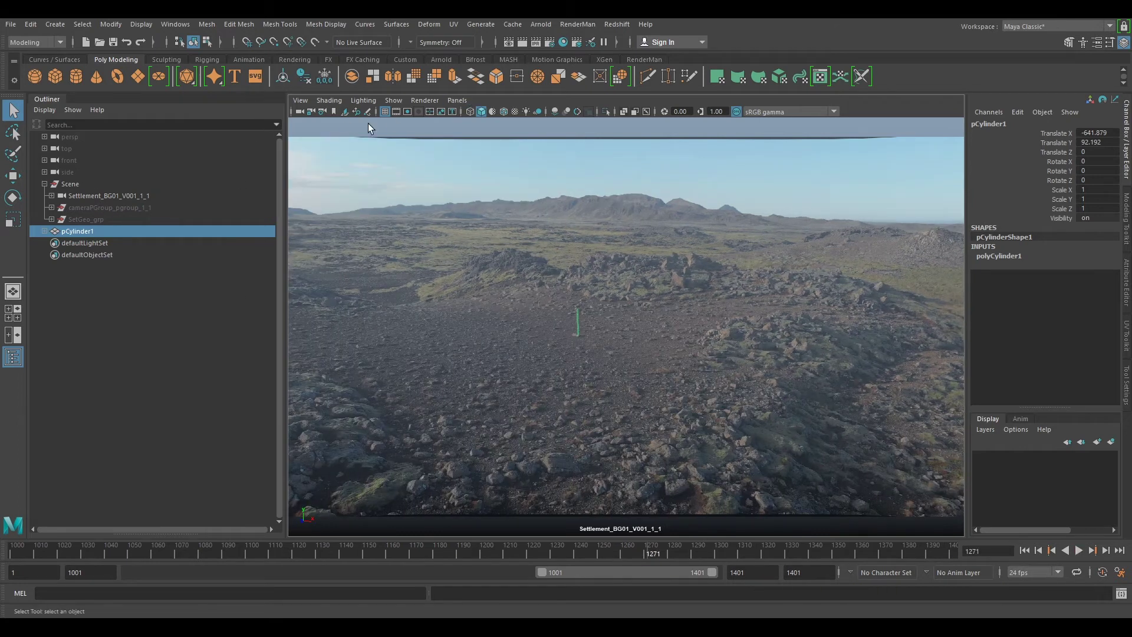
click(462, 101)
mouse_move(476, 112)
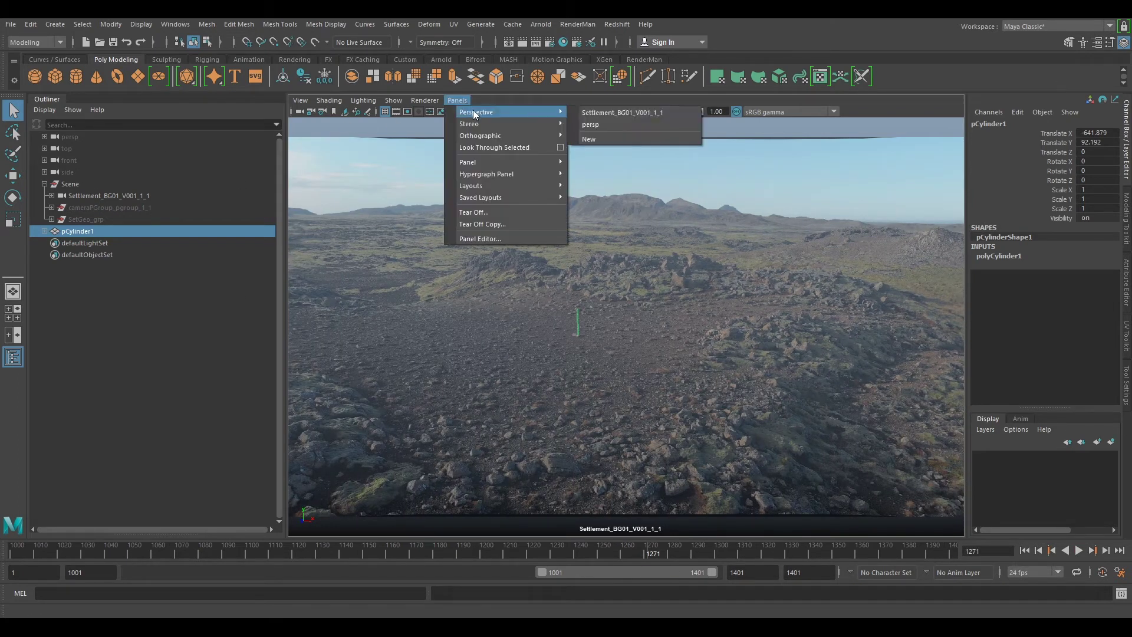
click(607, 123)
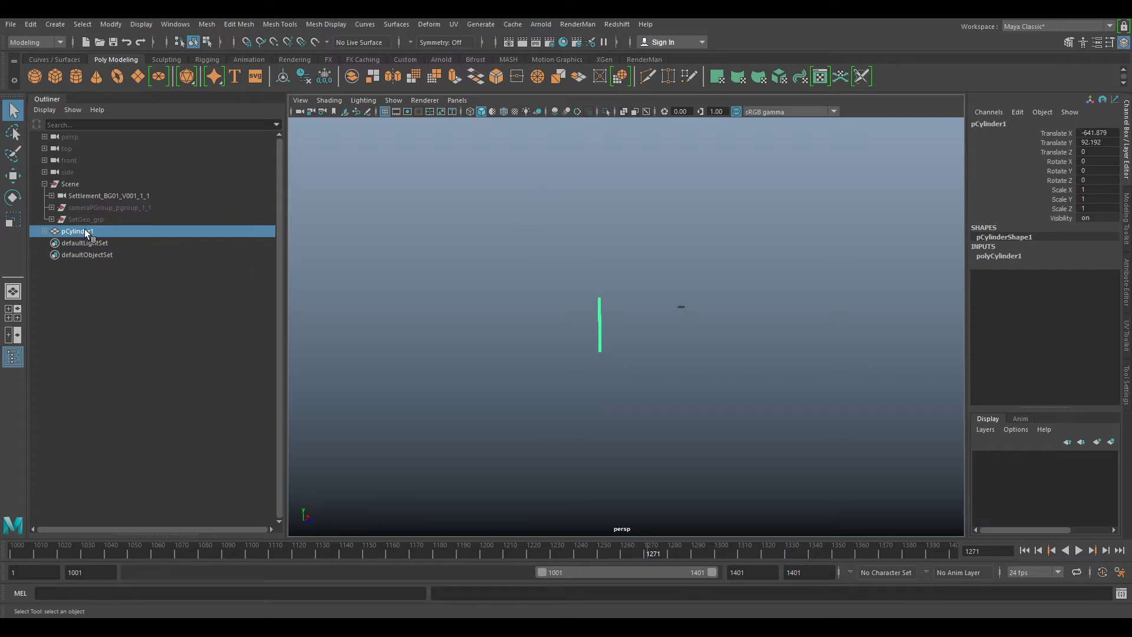
Step: Parent pCylinder1 under SetGeo_grp and unhide that group to show the terrain in the perspective view
middle_drag(84, 229, 86, 220)
click(101, 222)
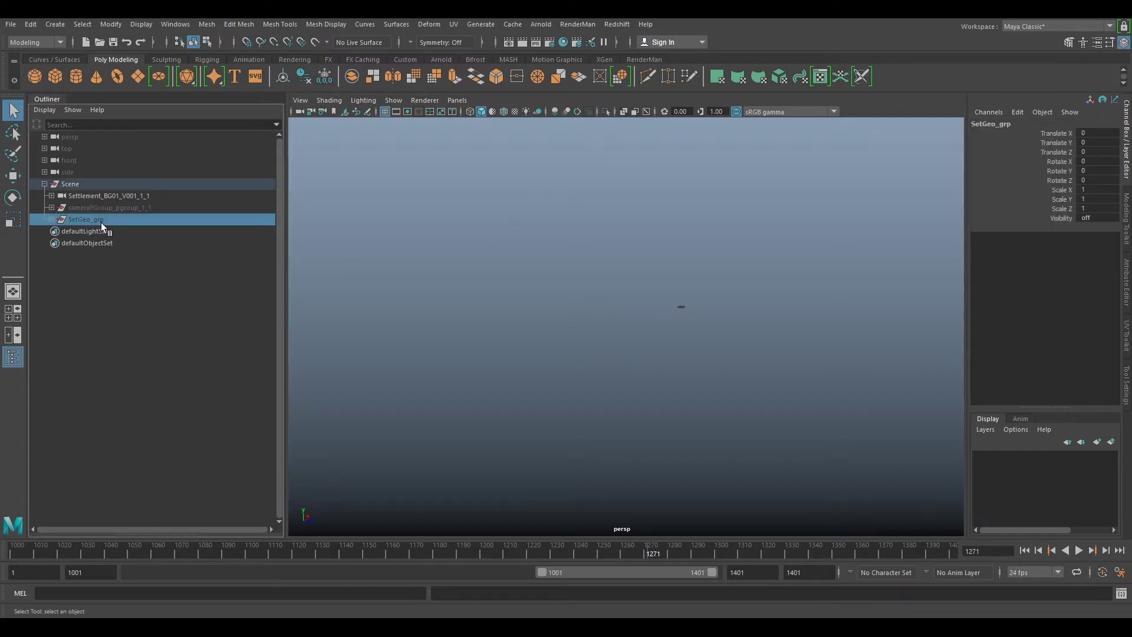
key(shift+h)
scroll(653, 242, down, 5)
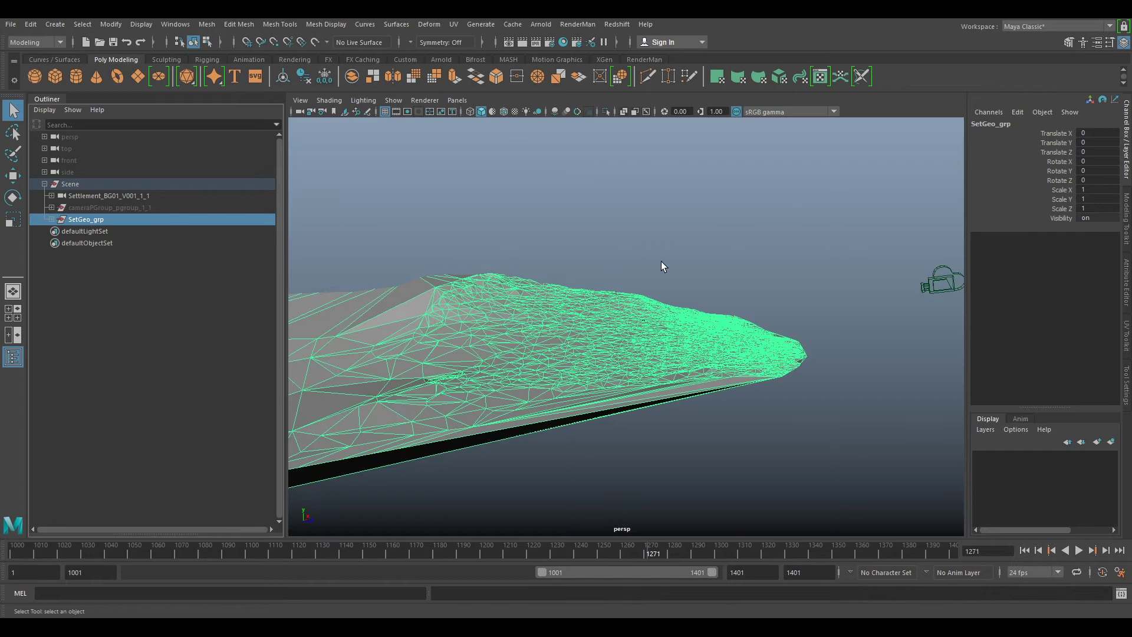
alt+drag(693, 271, 453, 219)
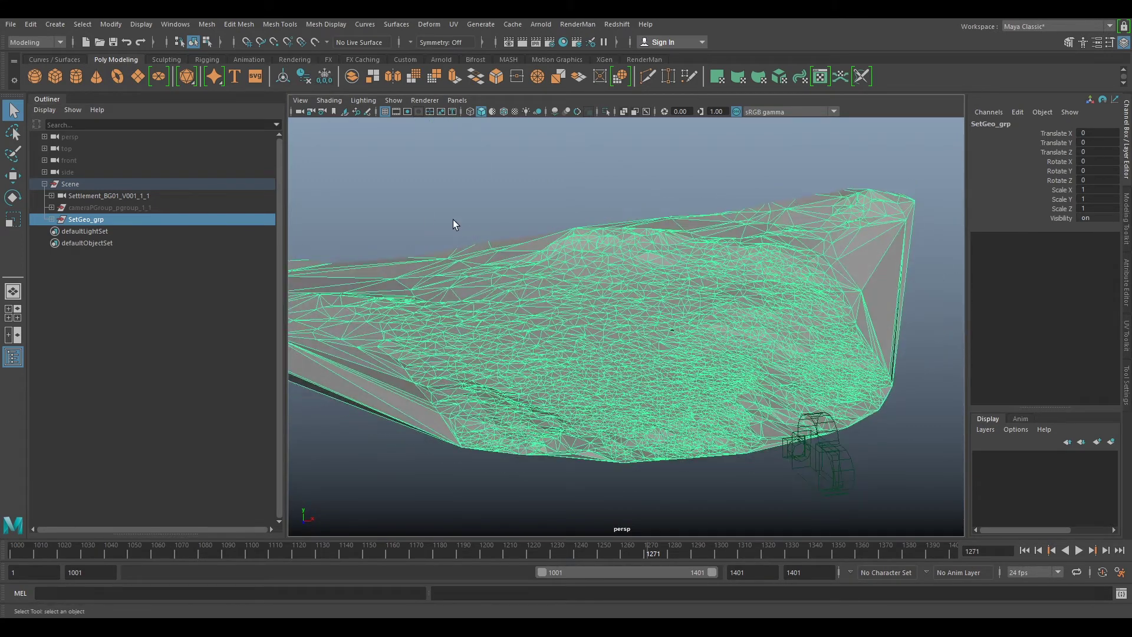
Step: Set the persp camera's far clip plane to 1000000 so the distant terrain is not cut off
click(297, 112)
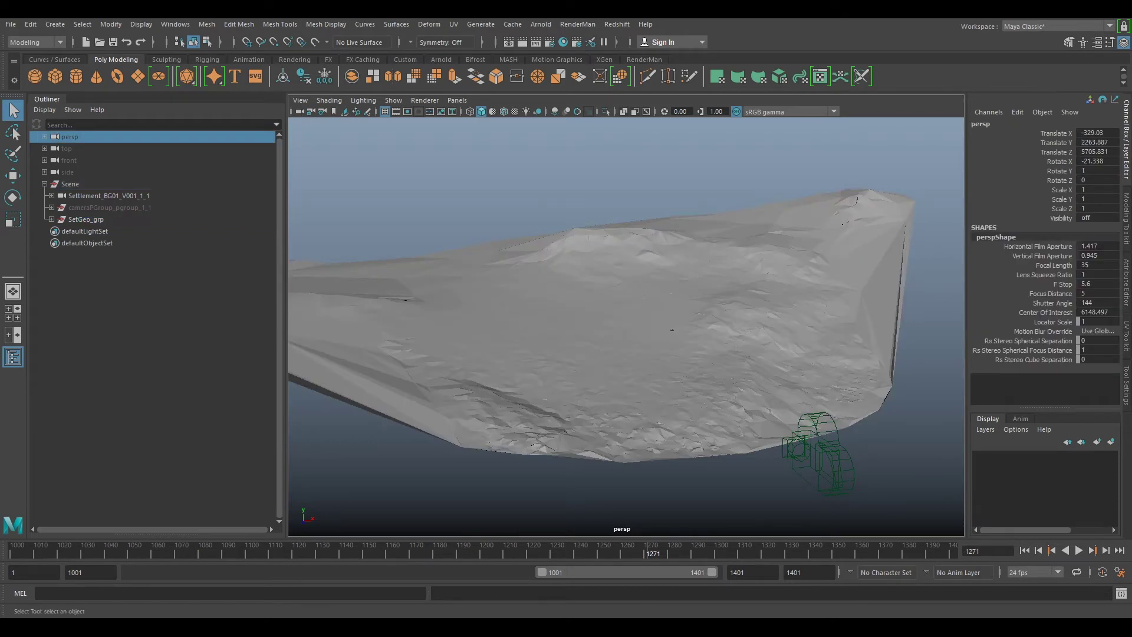
click(1128, 277)
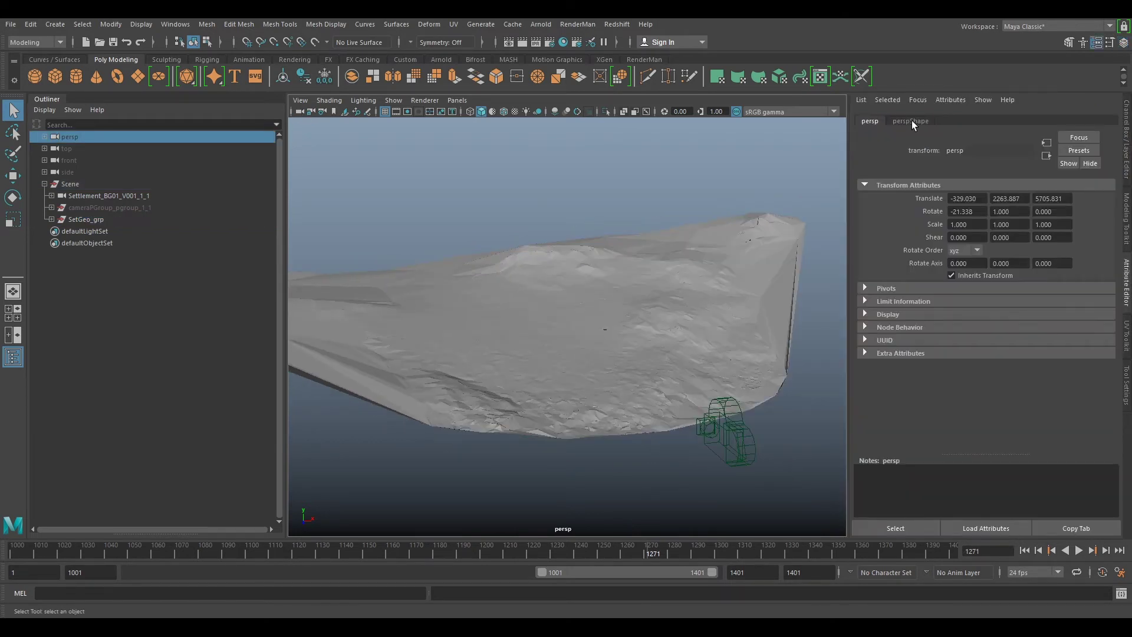
click(912, 120)
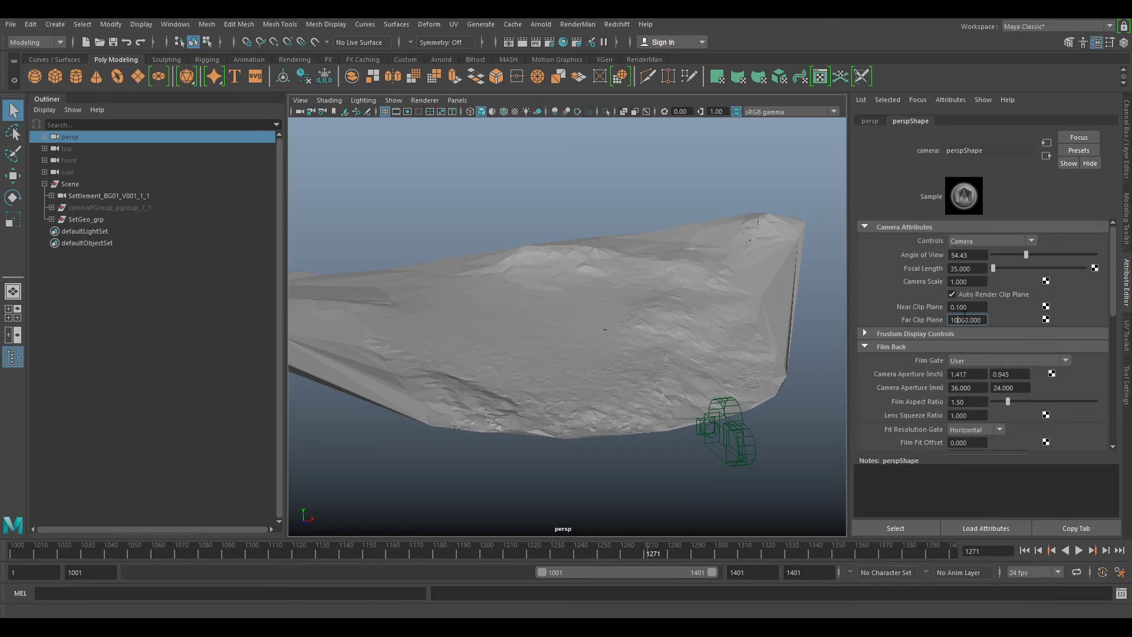
key(Return)
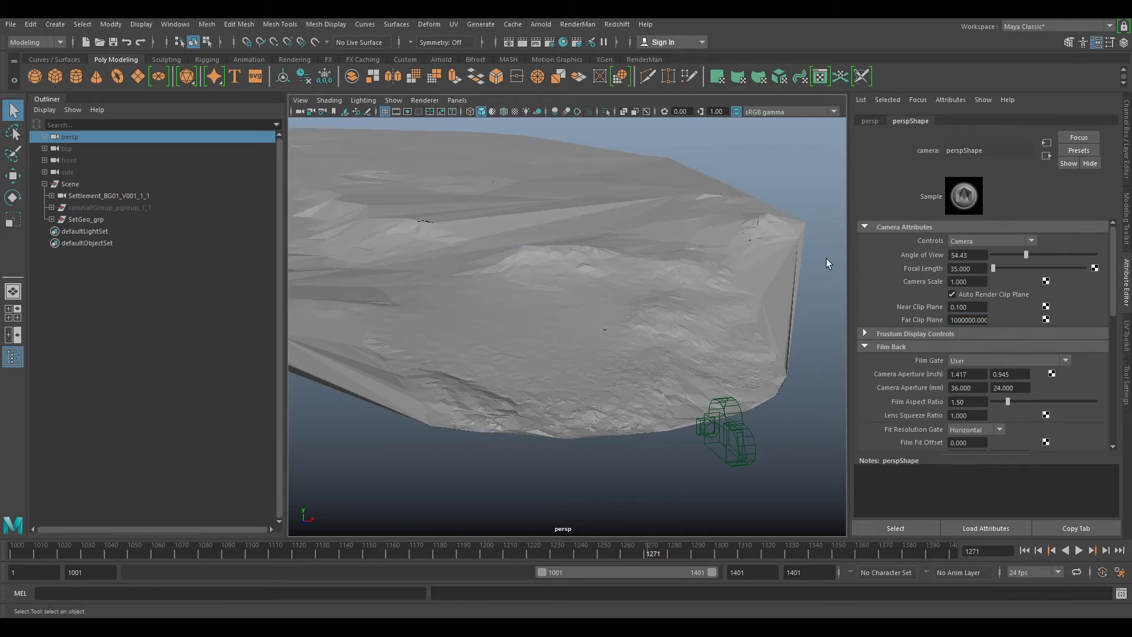
alt+middle_drag(624, 245, 654, 303)
scroll(619, 329, down, 5)
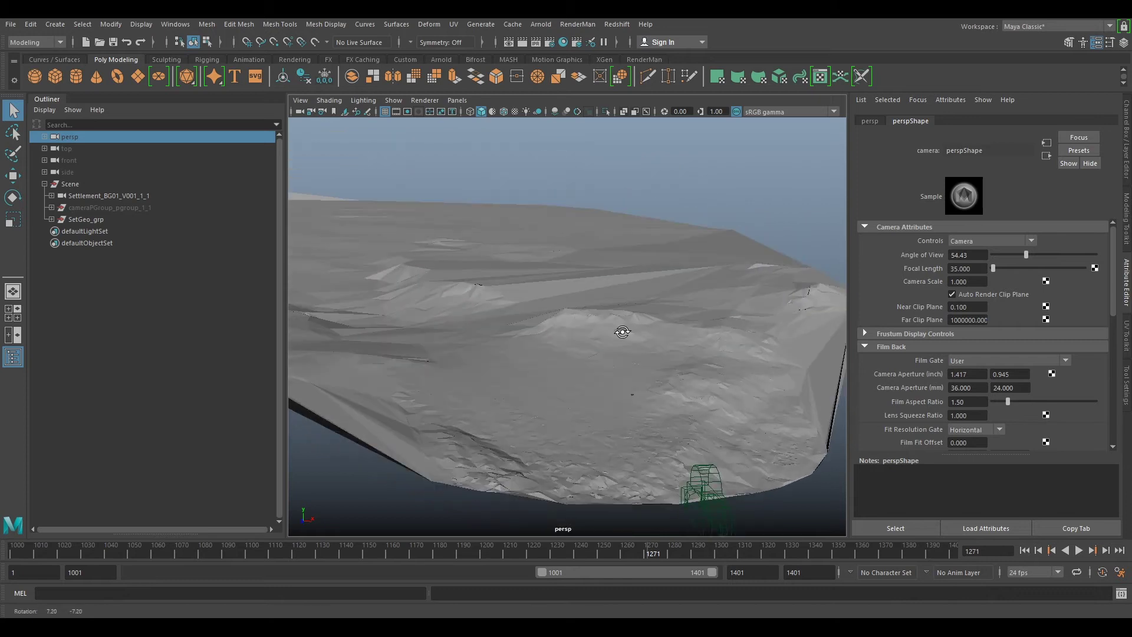
Step: Review the Scene group's transform values, and unparent SetGeo_grp from the Scene group
click(181, 181)
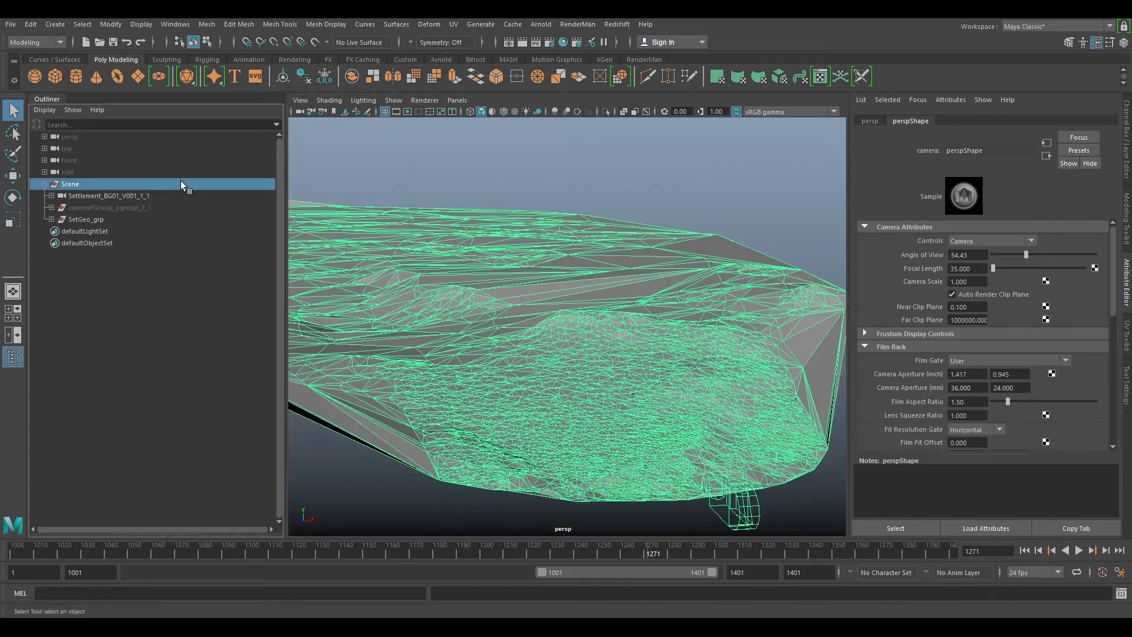
click(1123, 154)
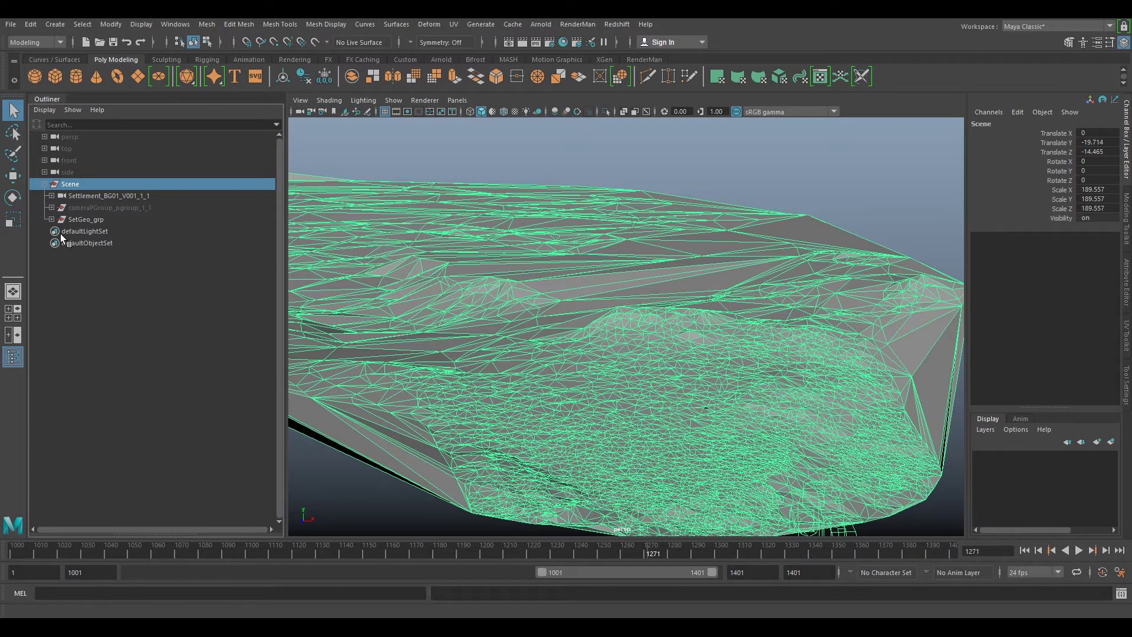
click(81, 219)
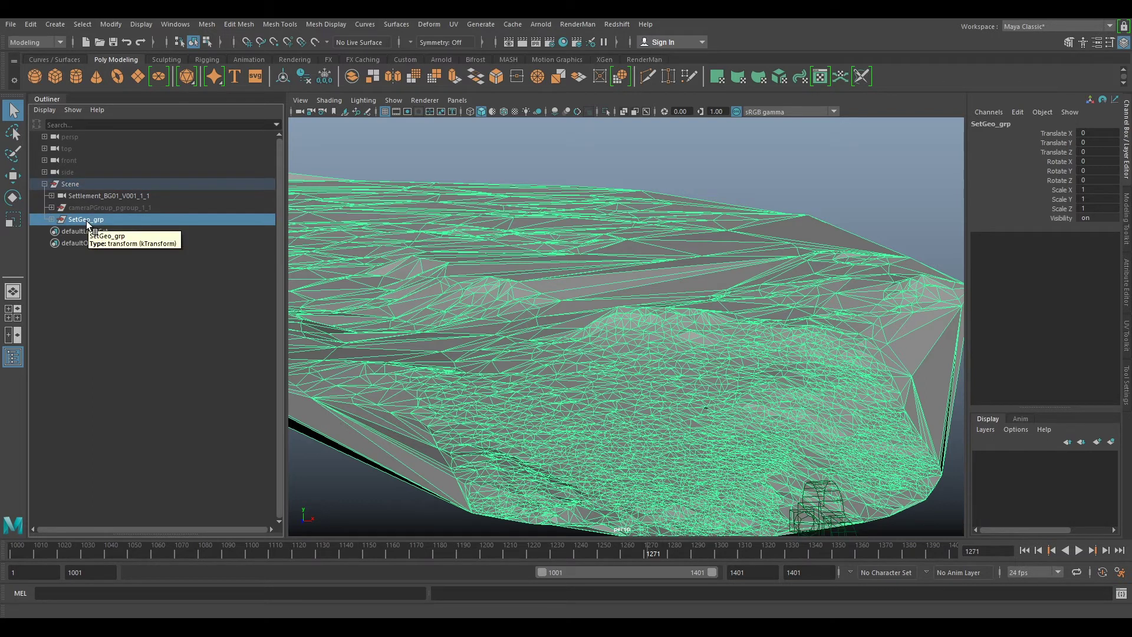
key(shift+p)
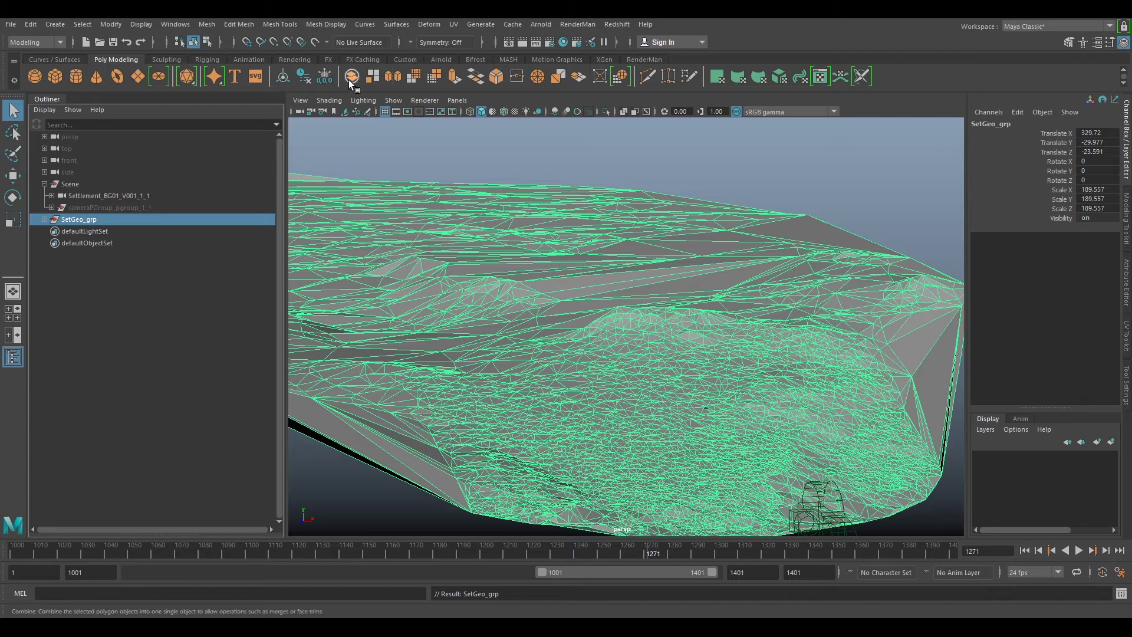
Step: Freeze and reset SetGeo_grp's transformations, delete its construction history, and show its pivot with the Move tool
click(325, 77)
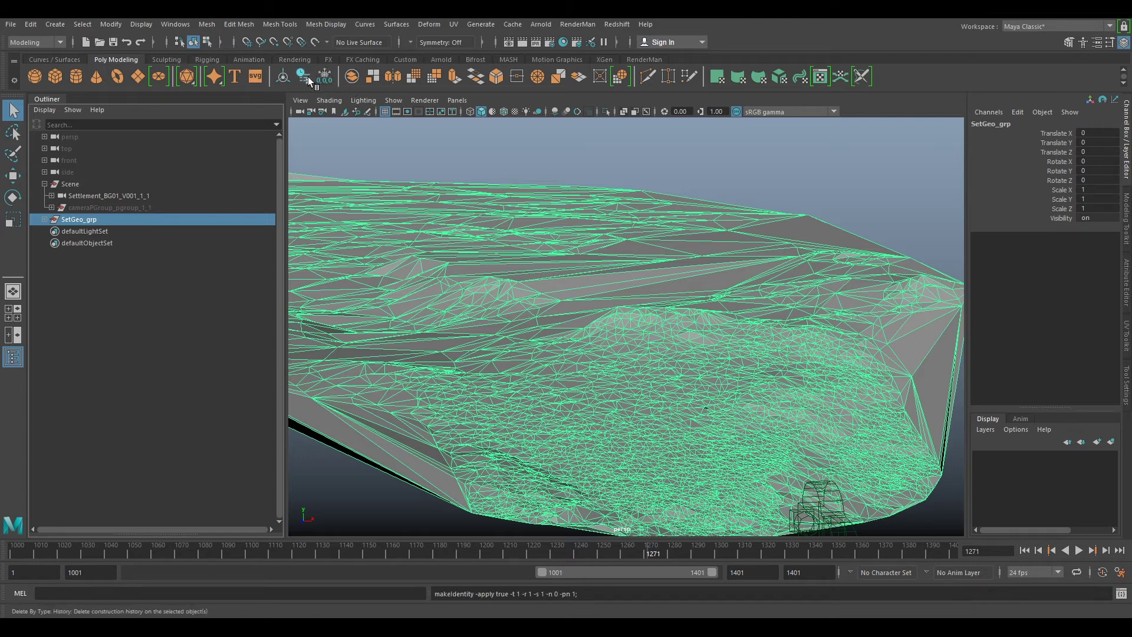
click(310, 81)
click(111, 23)
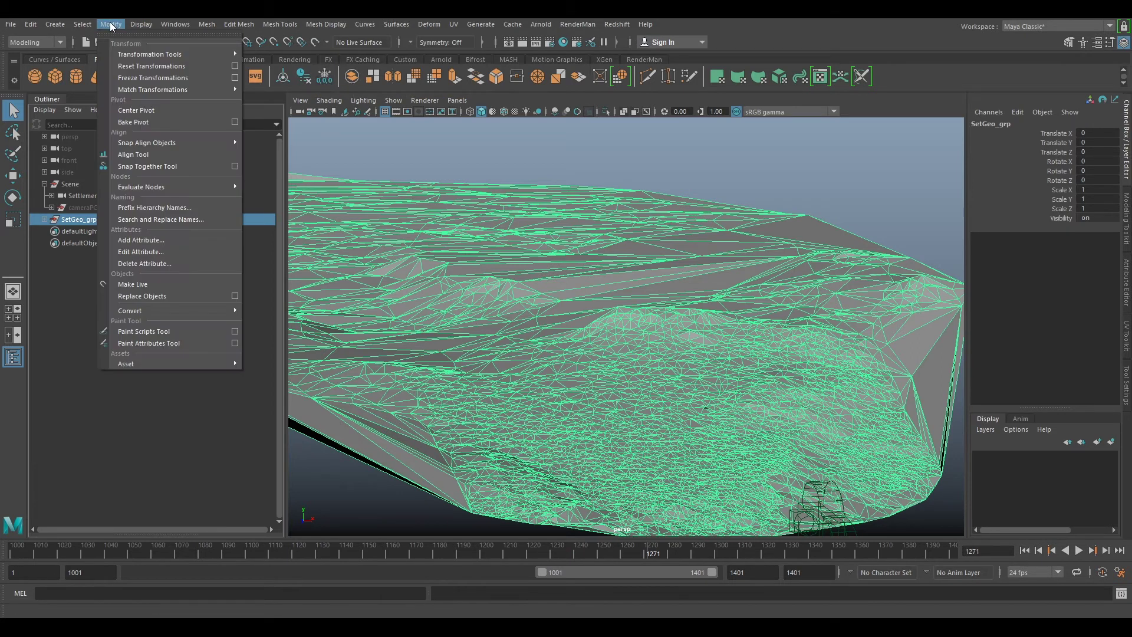
click(172, 67)
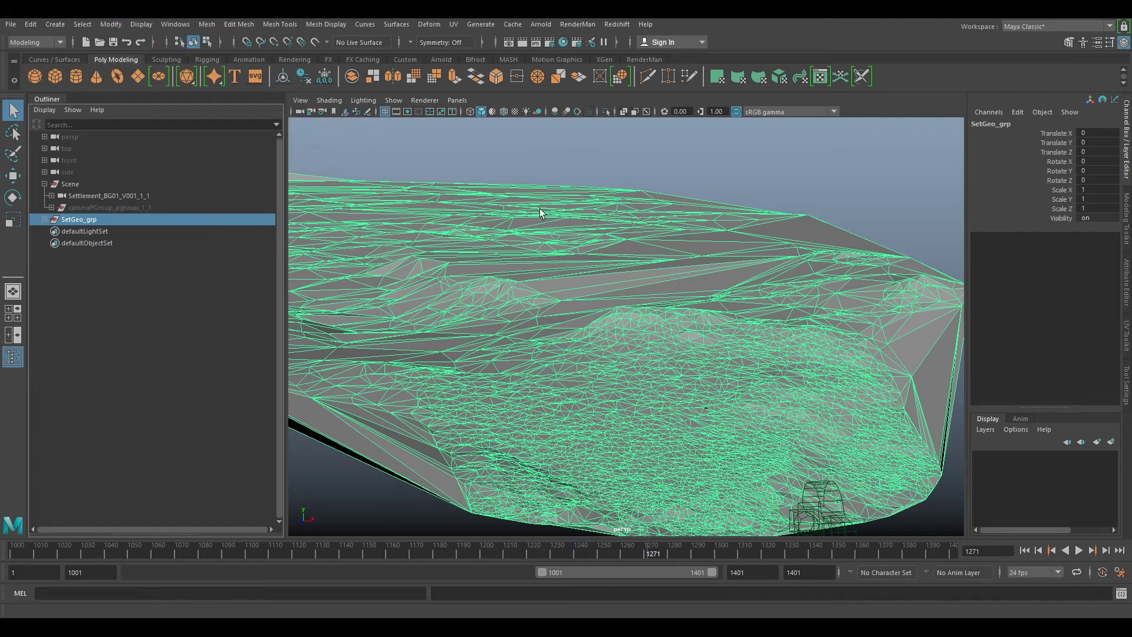
key(w)
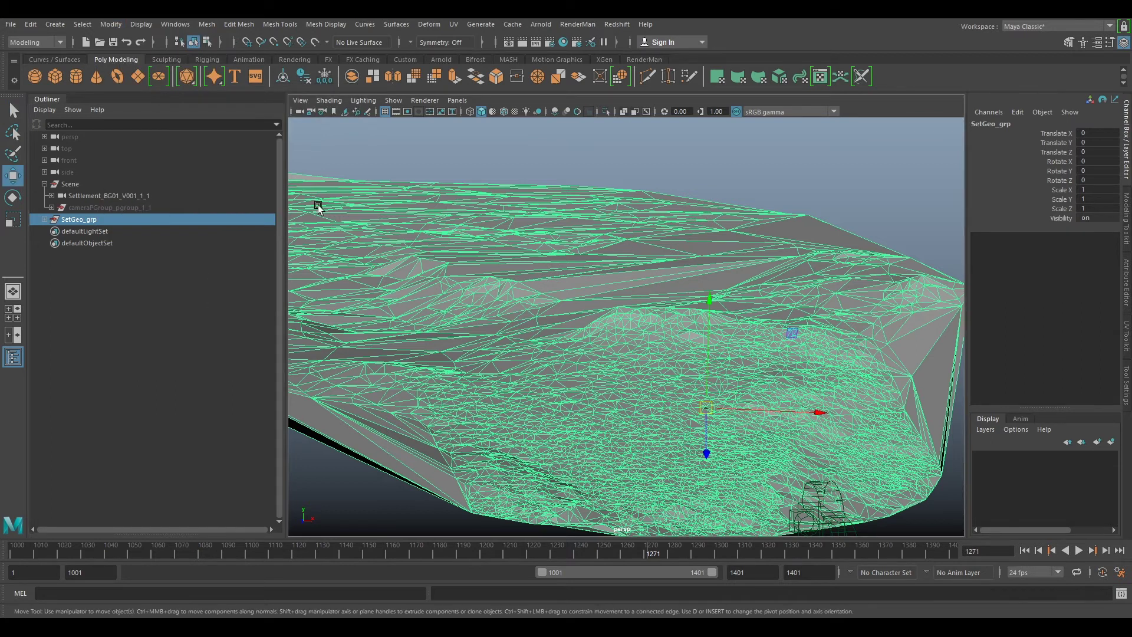
Step: Unparent cameraPGroup_pgroup_1_1 from the Scene group and freeze its transformations
click(95, 207)
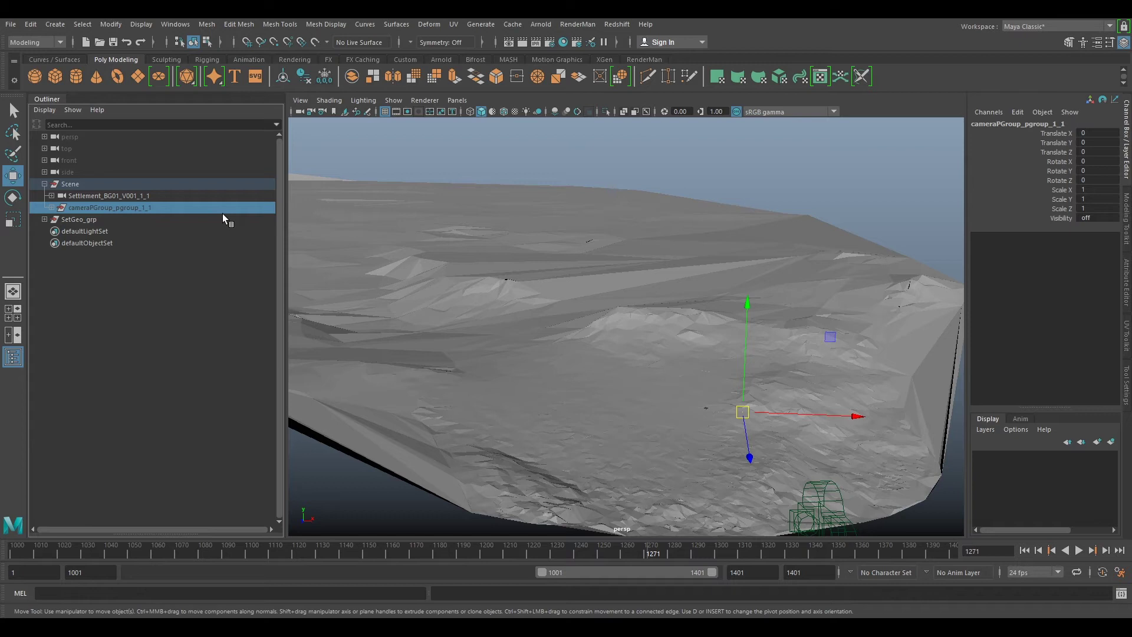
key(shift+p)
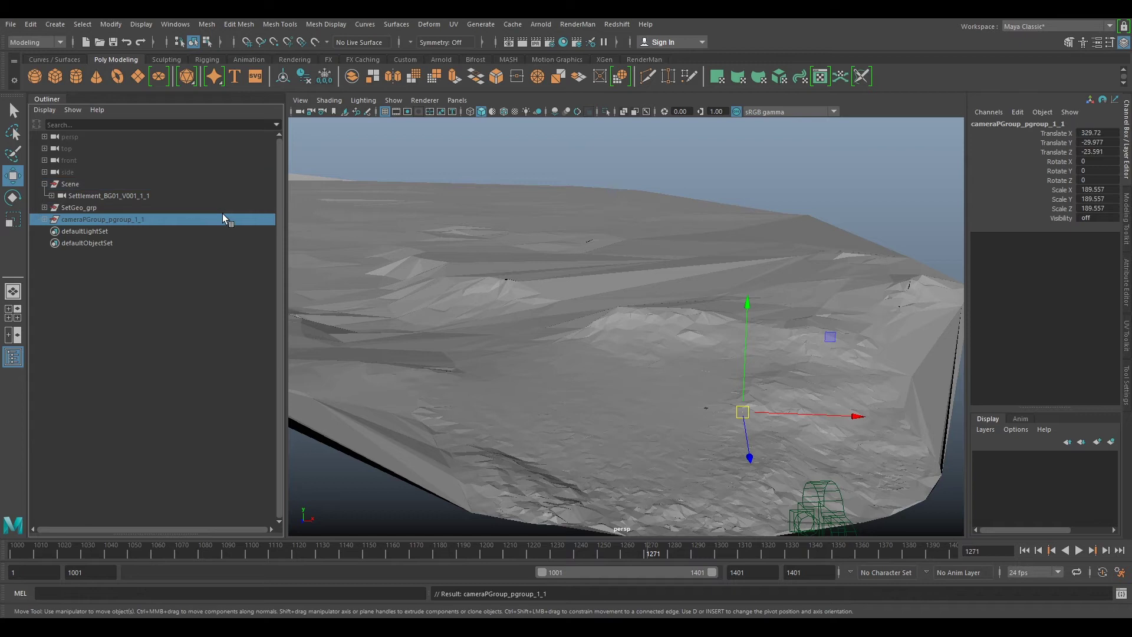
click(327, 74)
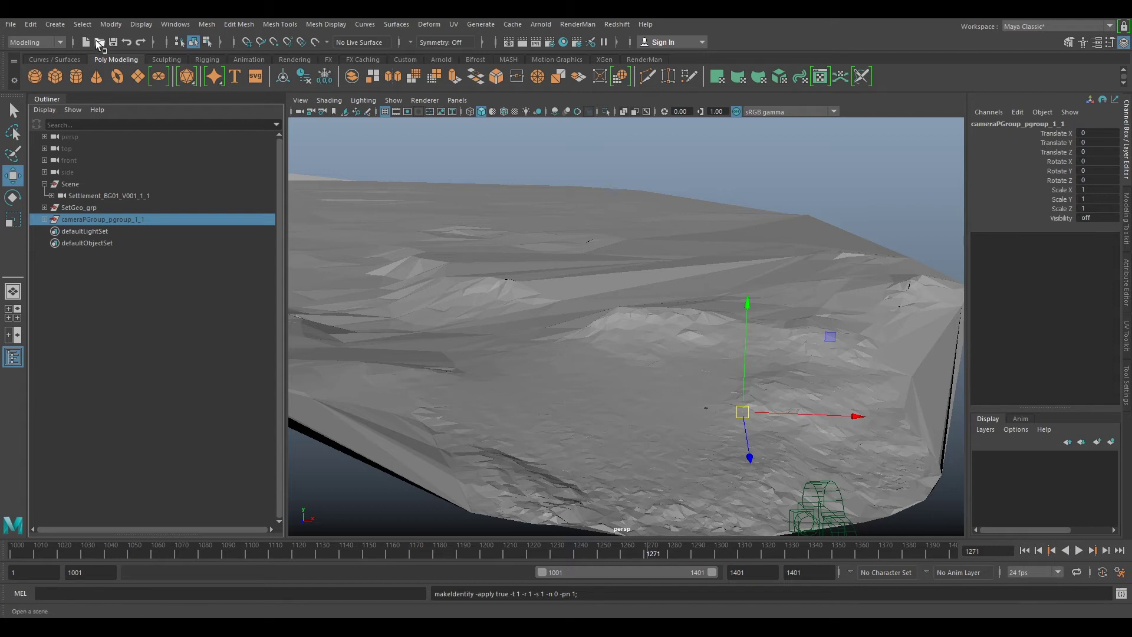
Step: Reset the transformations of cameraPGroup_pgroup_1_1
click(111, 24)
click(155, 66)
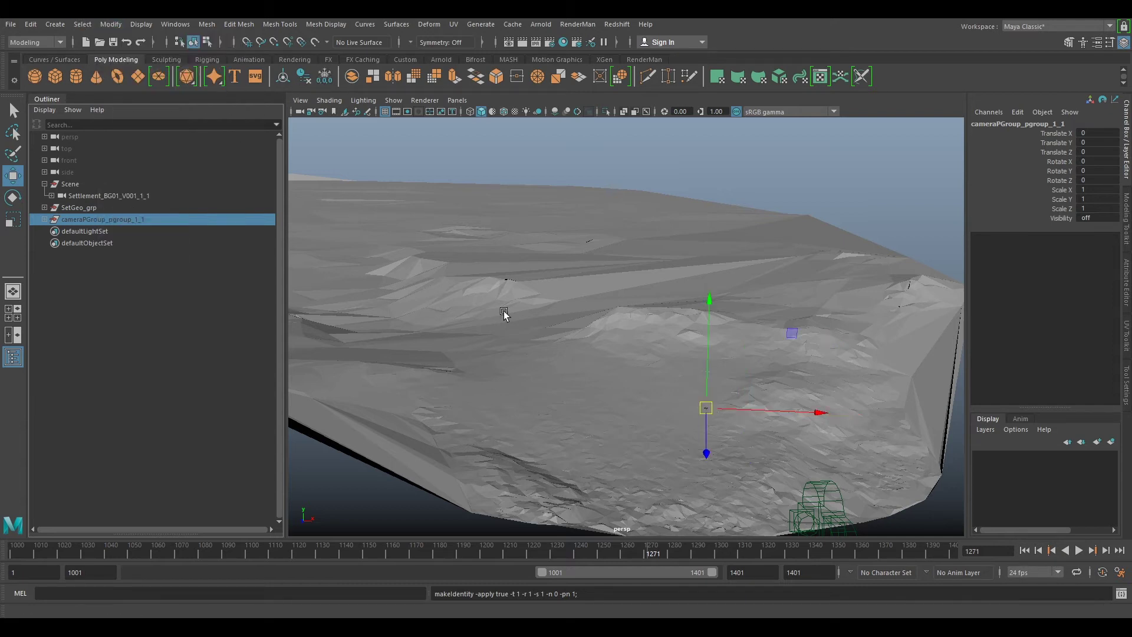
Step: Try unparenting the Settlement_BG01_V001_1_1 camera from the Scene group, play its animation, and undo the unparenting
click(91, 196)
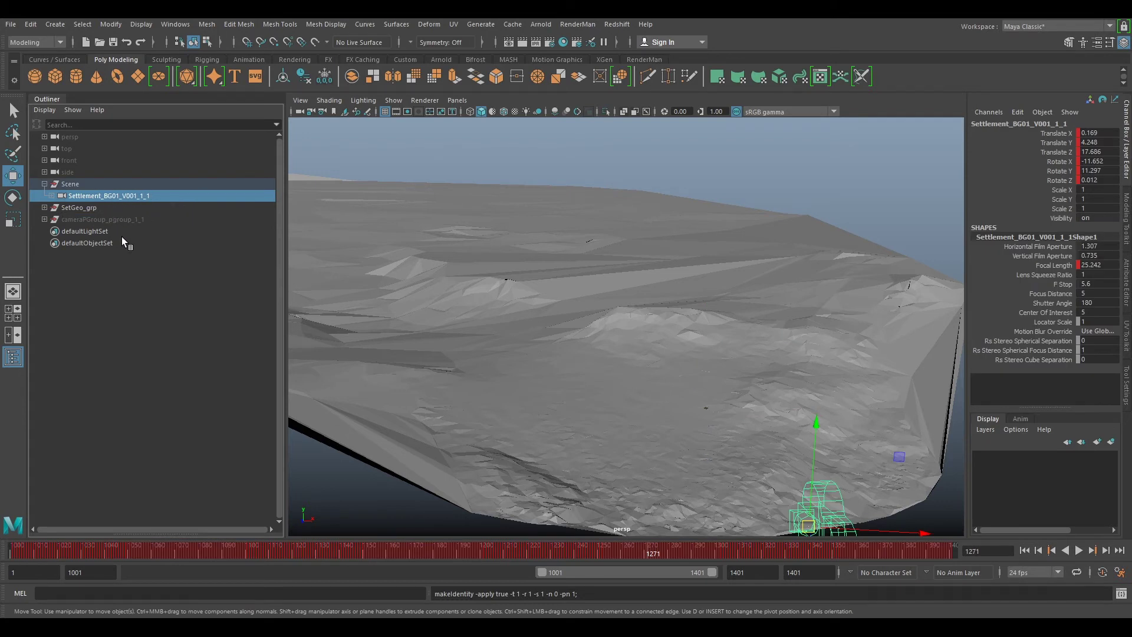
alt+drag(473, 294, 839, 363)
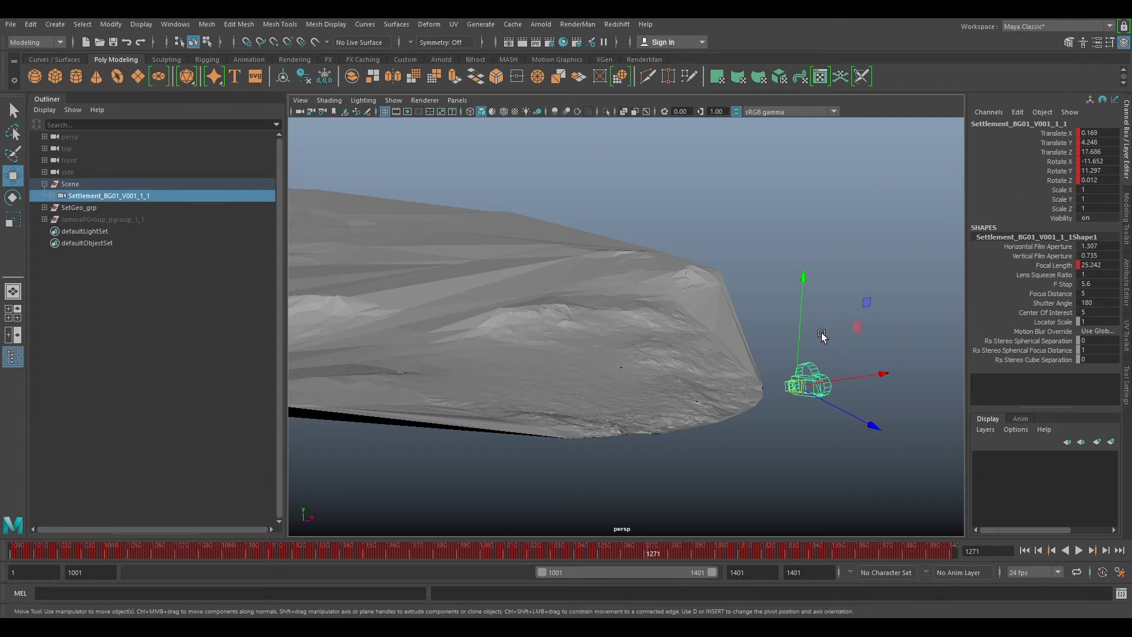
key(shift+p)
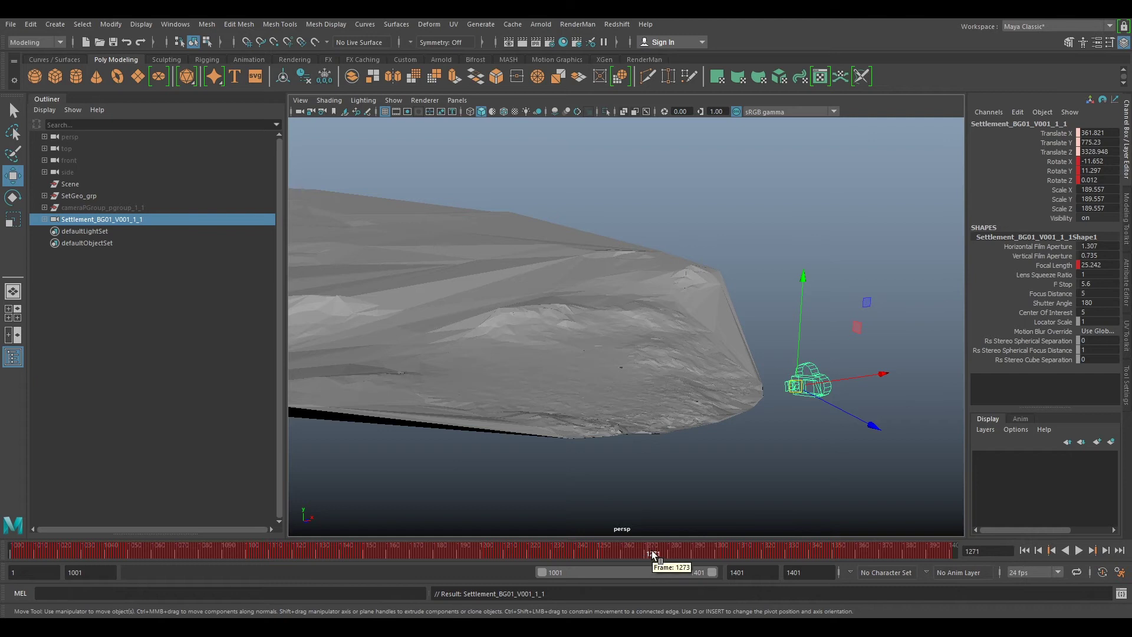
key(alt+v)
key(alt+v)
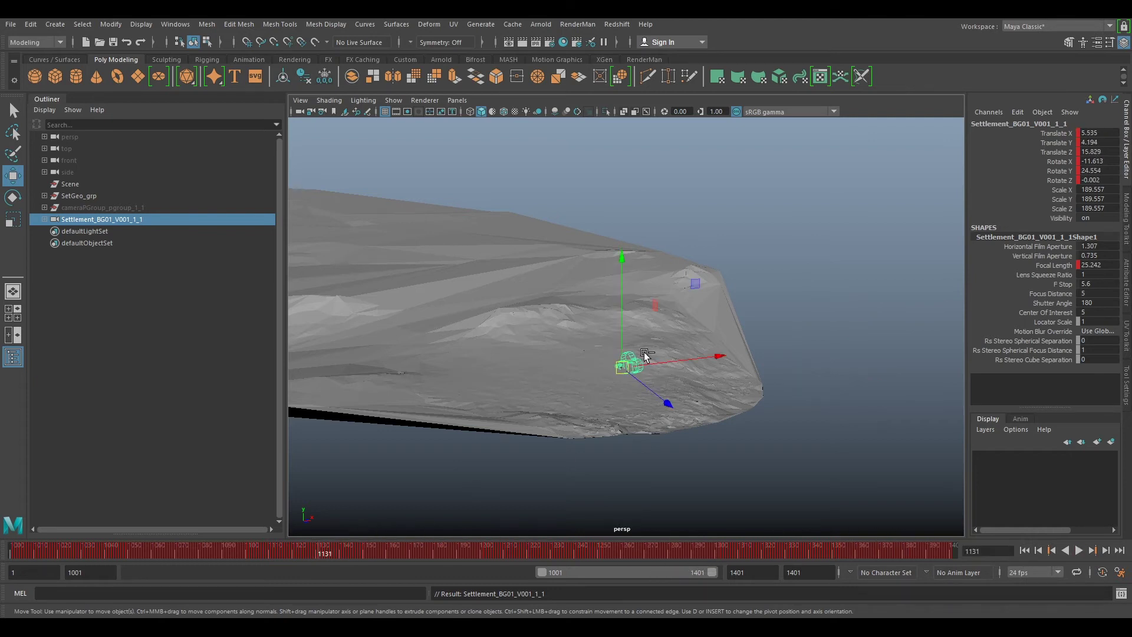
key(ctrl+z)
key(ctrl+z)
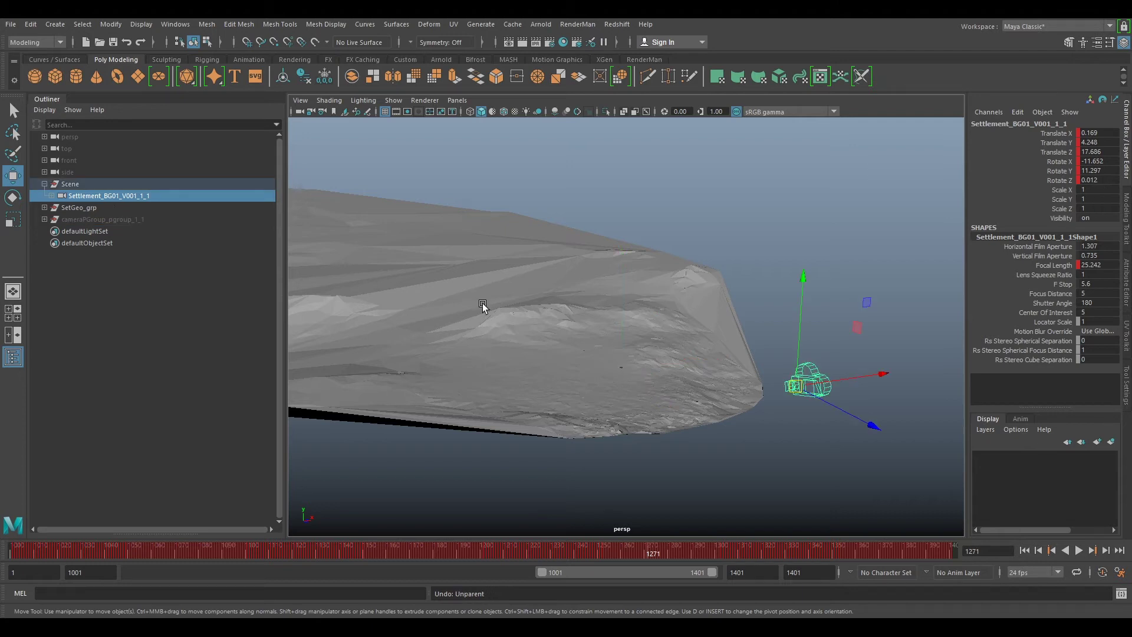
Step: Create a locator and make it follow the Settlement_BG01_V001_1_1 camera with a point constraint and an orient constraint
click(56, 25)
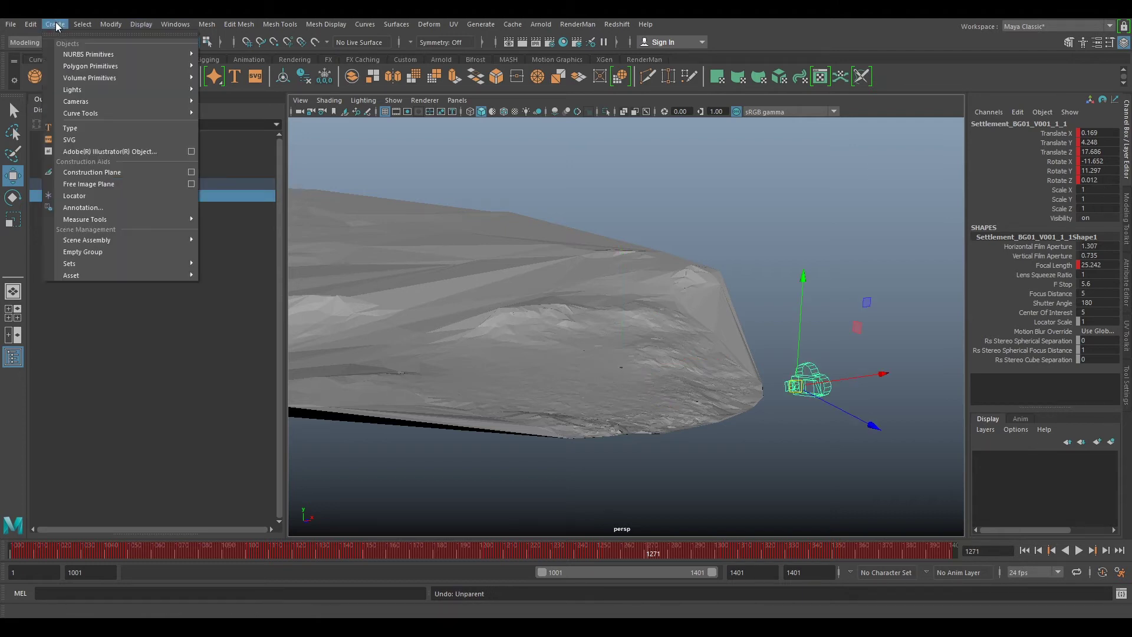
click(75, 196)
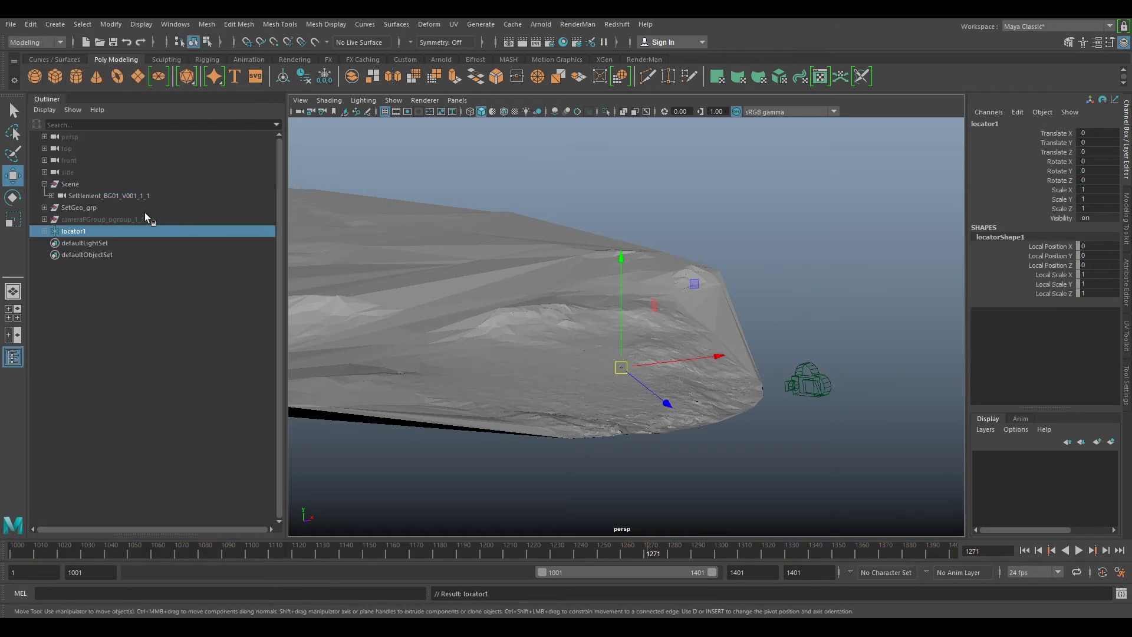
click(97, 196)
ctrl+click(83, 230)
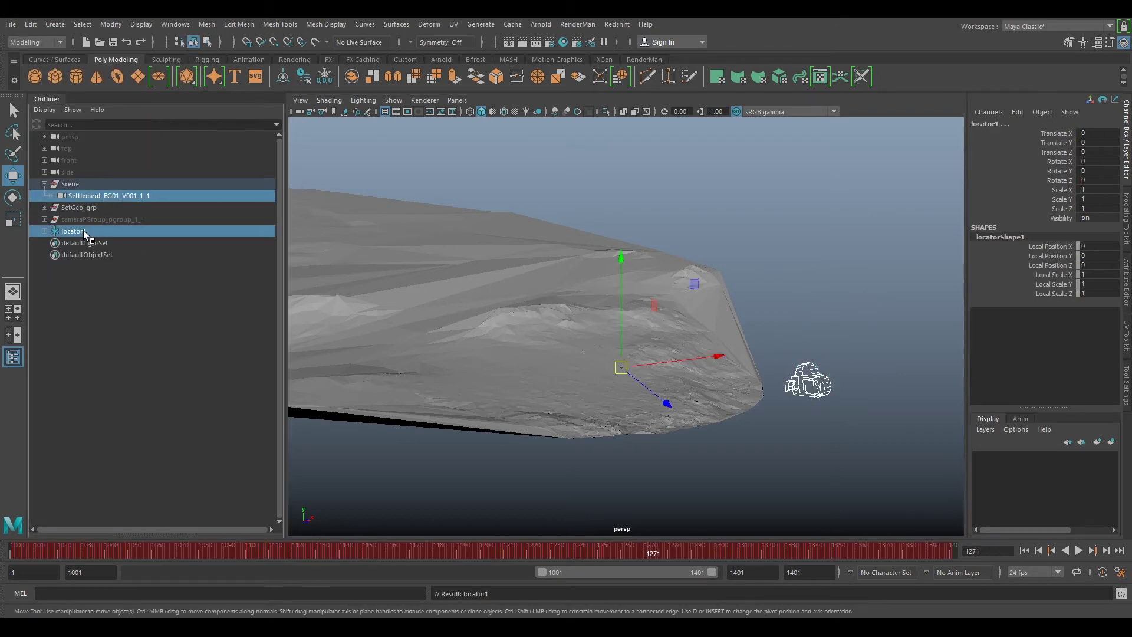
click(31, 43)
click(29, 67)
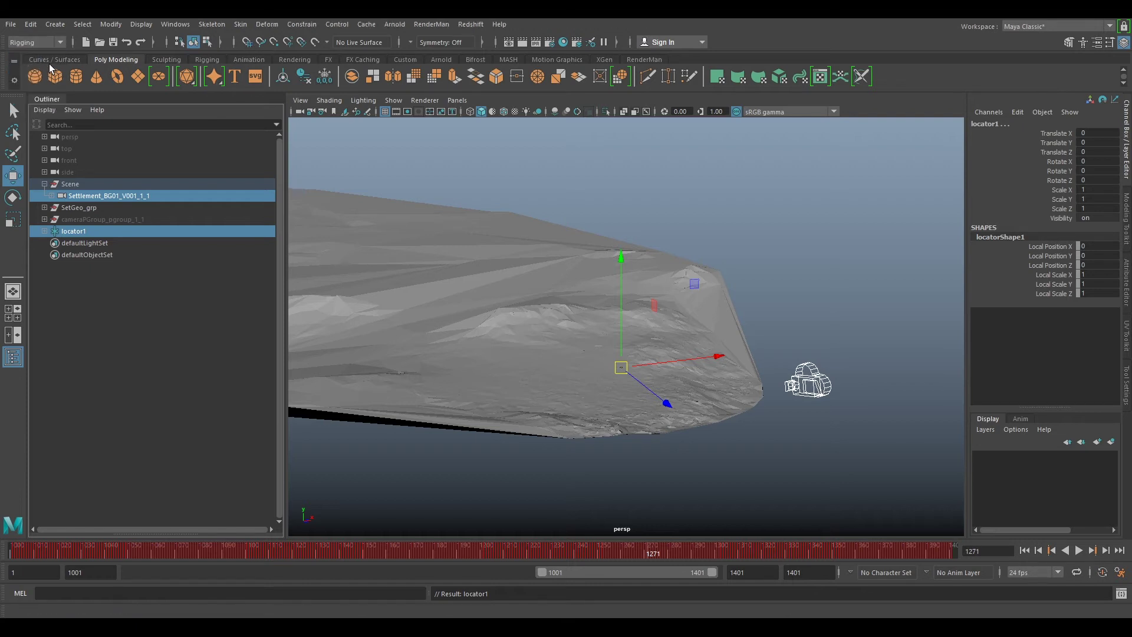
click(302, 24)
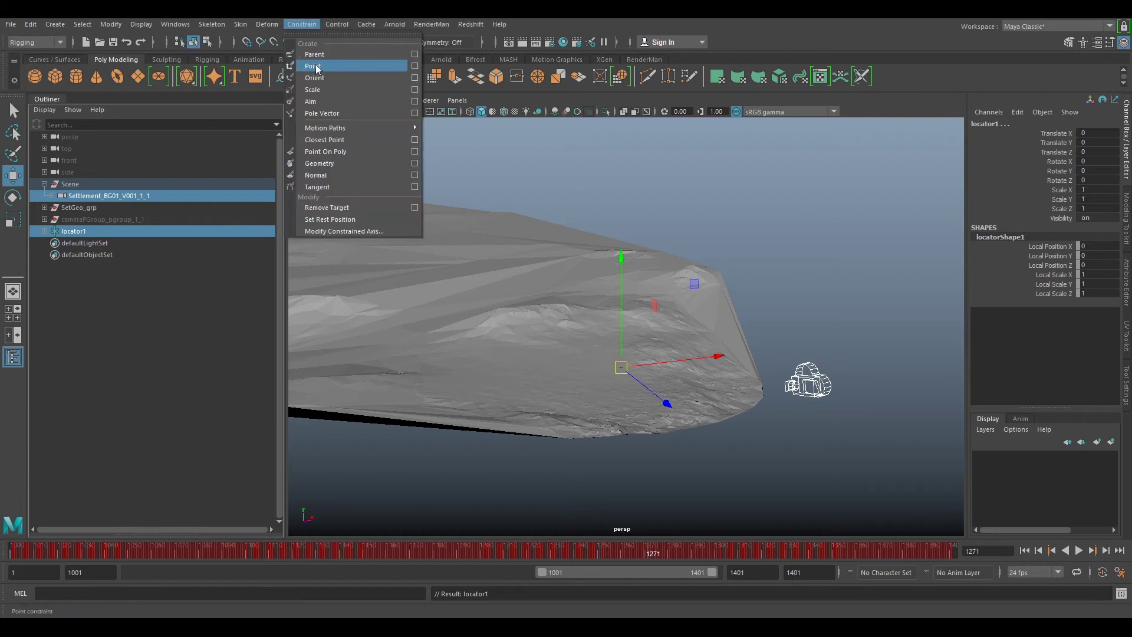
click(316, 68)
click(302, 24)
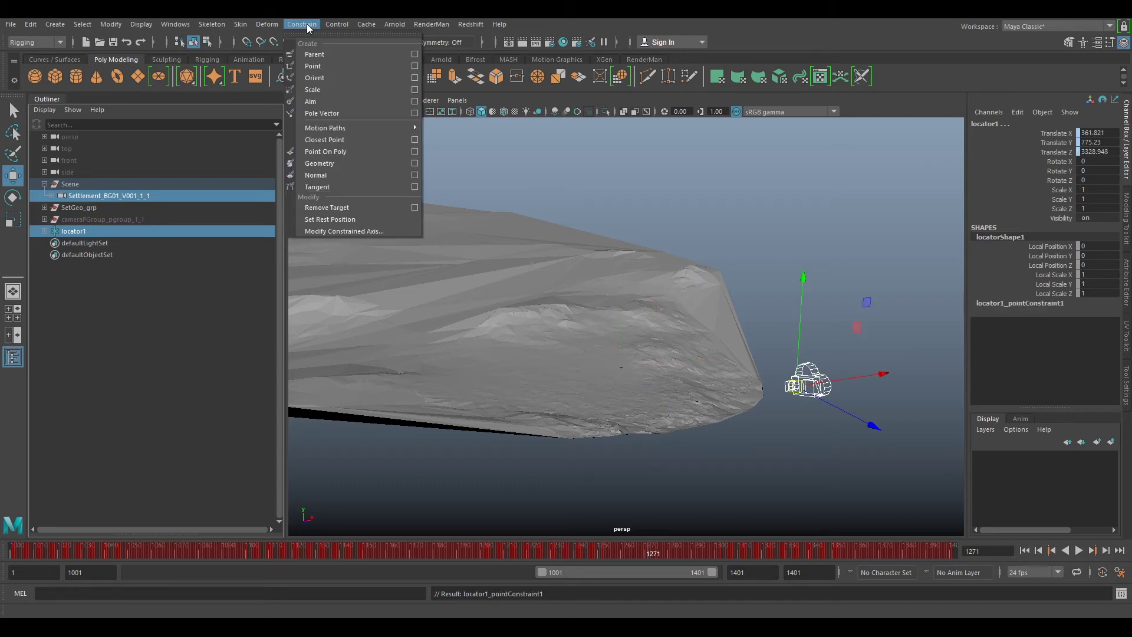
click(307, 73)
Step: Scale locator1 uniformly to about 213 and scrub the timeline to frame 1212 to check its motion
click(76, 231)
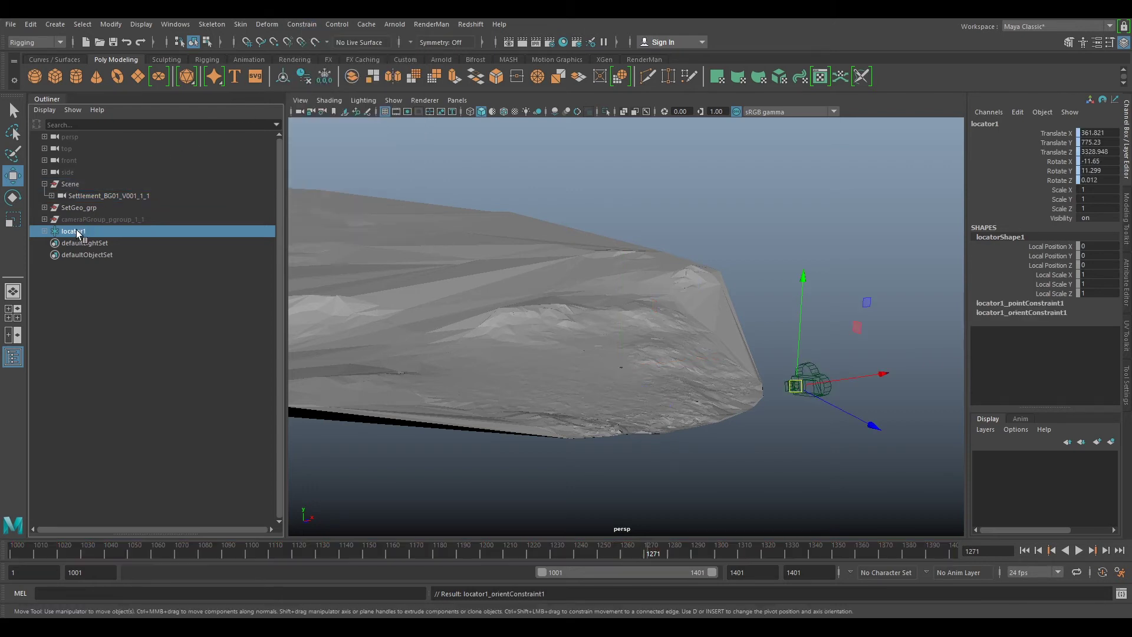
key(r)
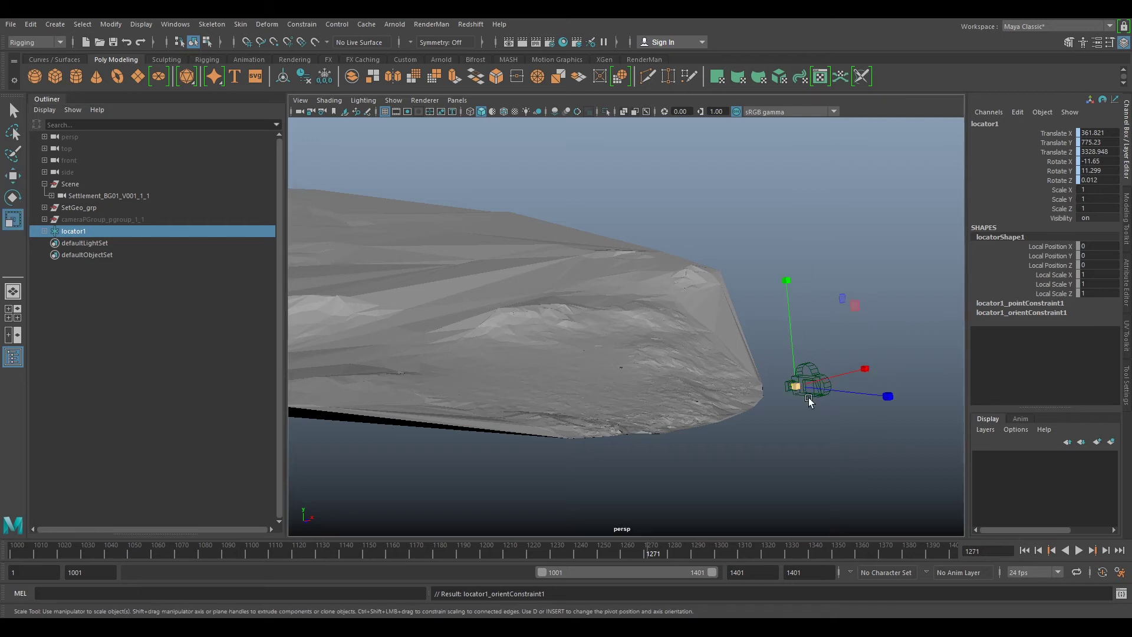
drag(793, 389, 838, 380)
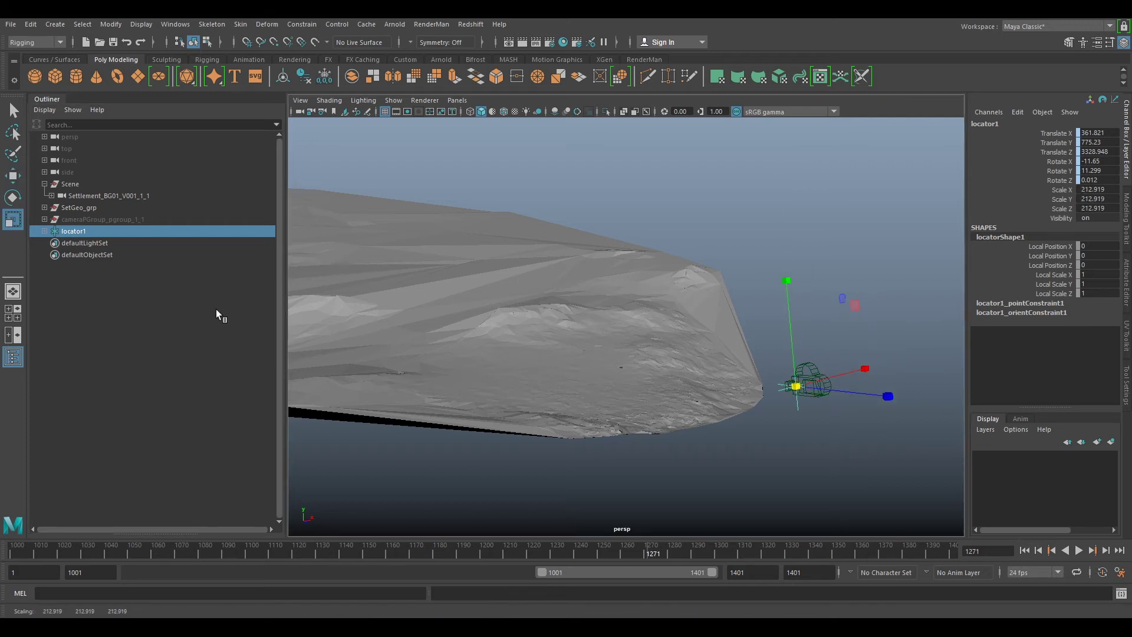
drag(413, 553, 515, 554)
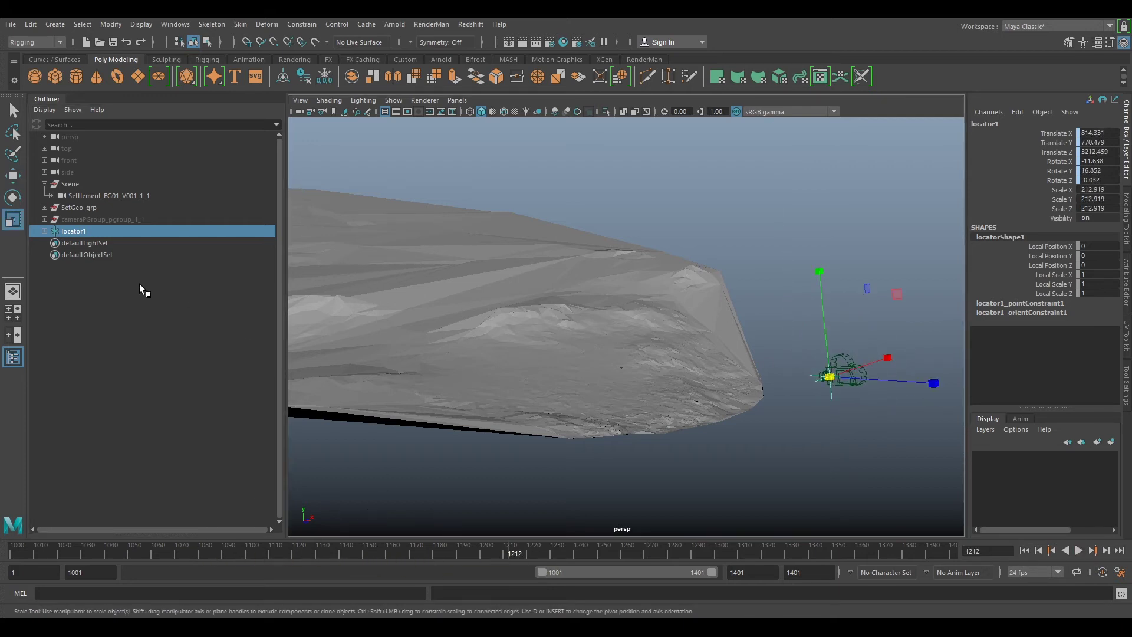
Step: Bake locator1's constrained motion to keyframes with Bake Simulation
click(34, 24)
mouse_move(120, 130)
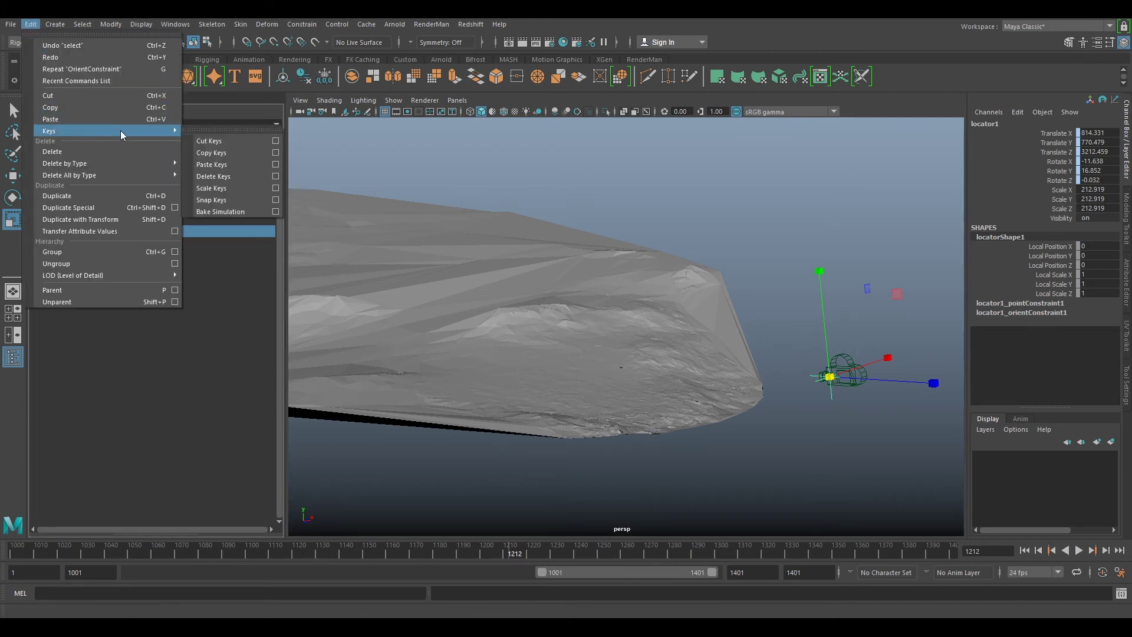
click(242, 211)
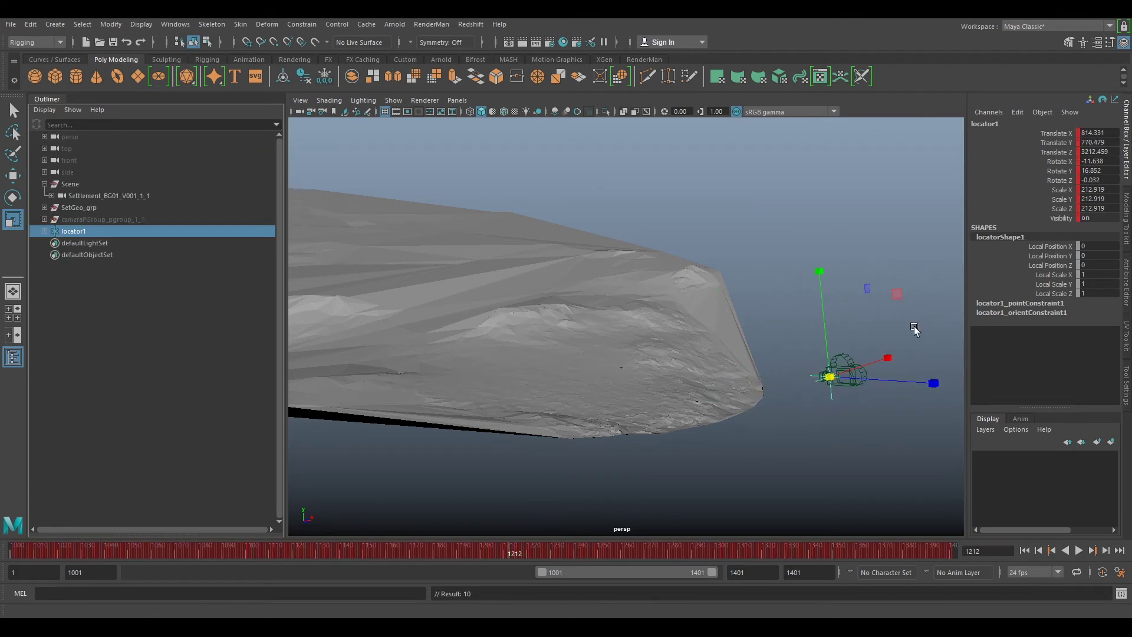
Step: Delete the point and orient constraints under locator1, leaving only its baked animation
click(45, 231)
click(95, 257)
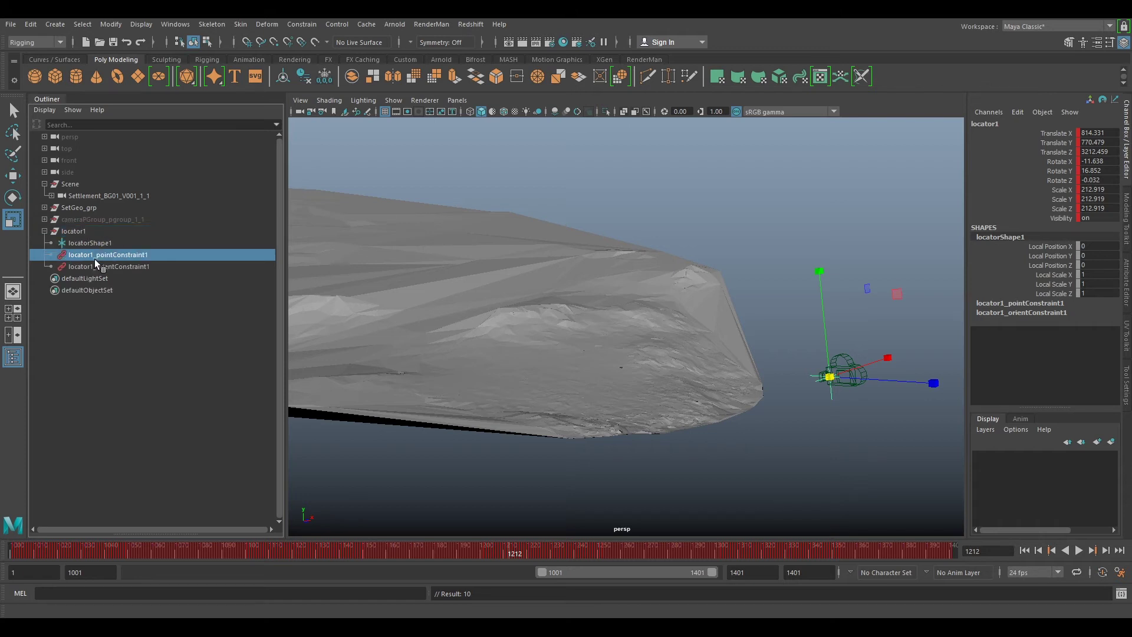
shift+click(106, 266)
key(Delete)
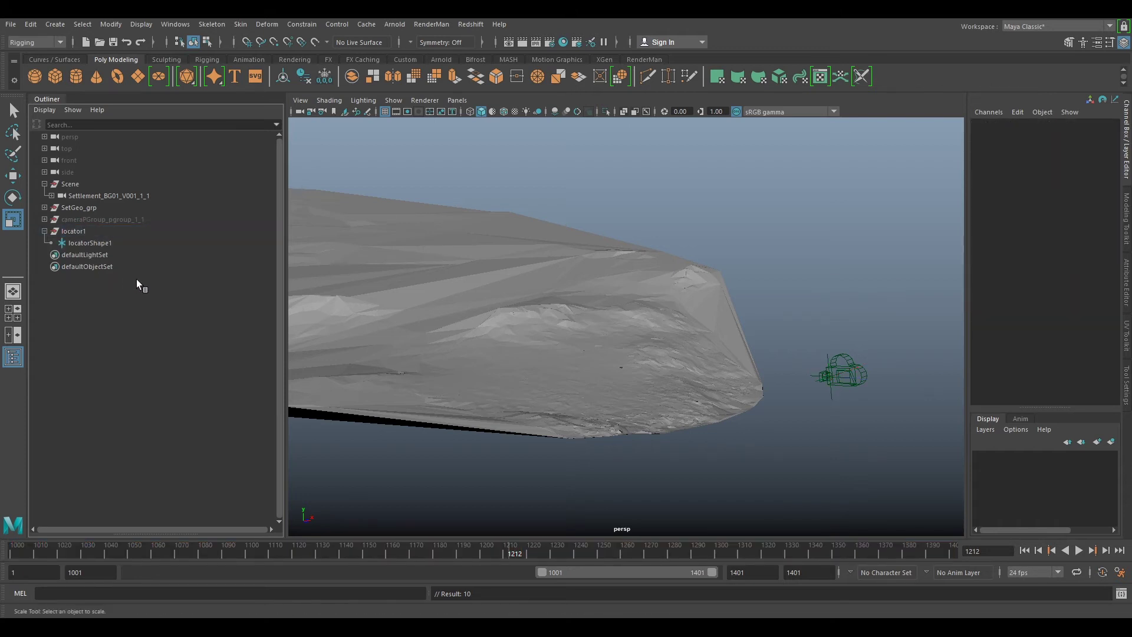
click(45, 231)
click(70, 230)
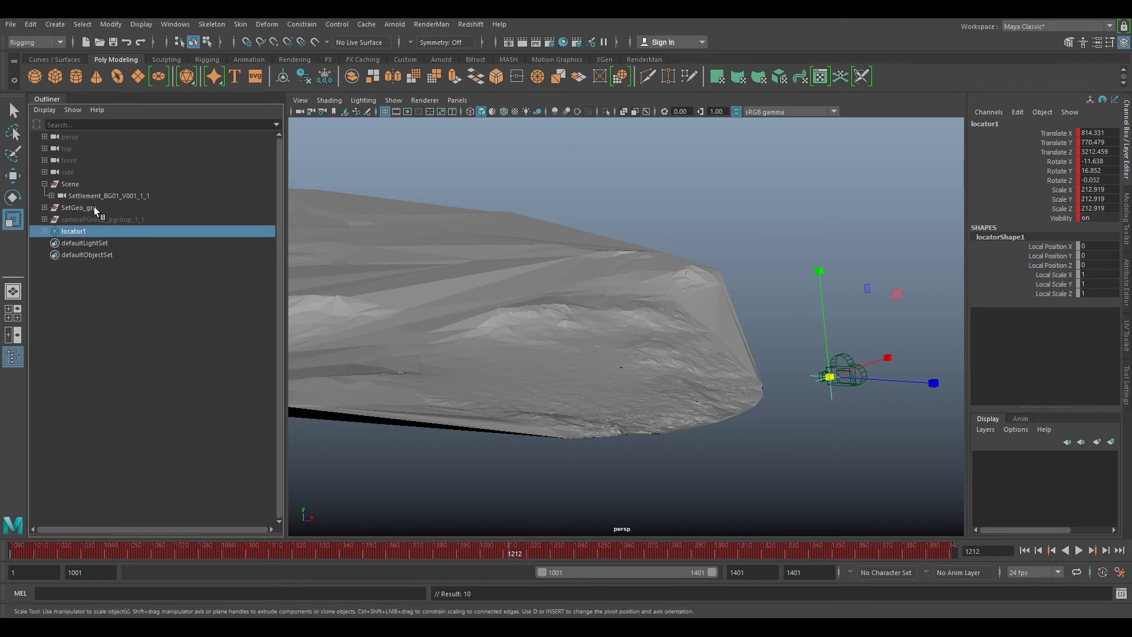
Step: Unparent the Settlement_BG01_V001_1_1 camera from the Scene group and scrub the timeline to check its movement
click(112, 196)
key(shift+p)
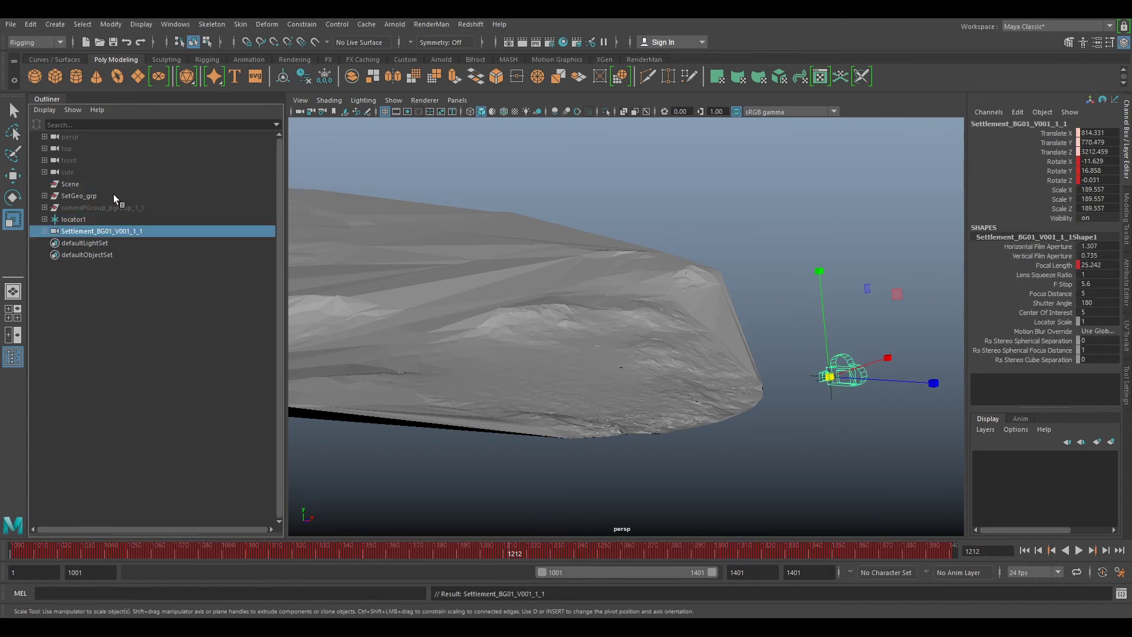
click(508, 552)
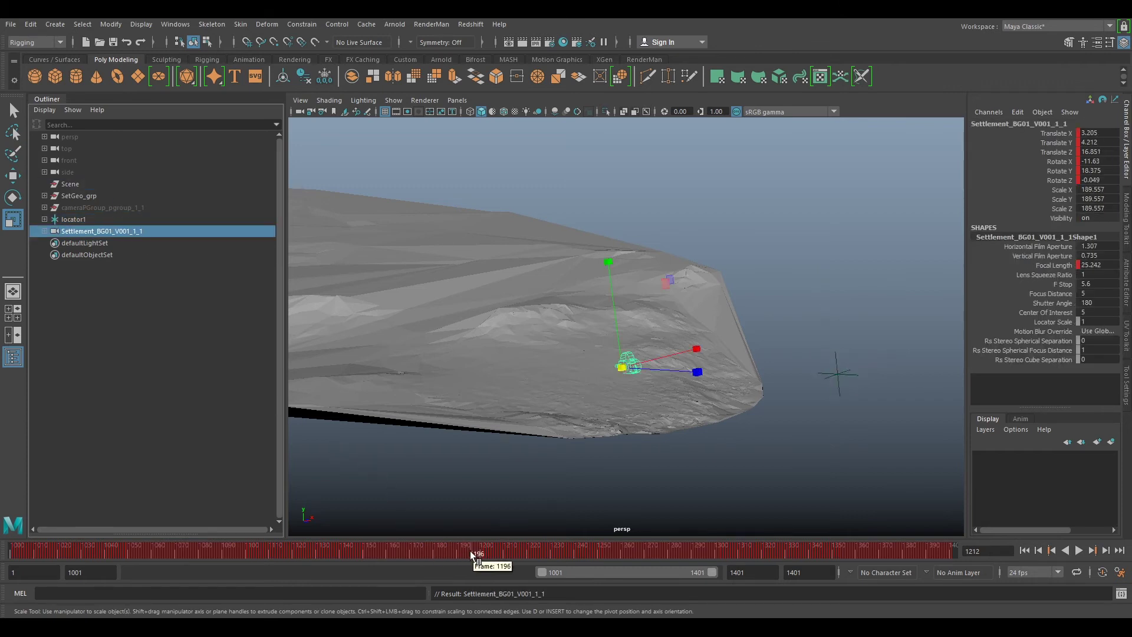
Step: Point- and orient-constrain the Settlement_BG01_V001_1_1 camera to locator1, and scrub to frame 1324 to check that it follows
click(79, 220)
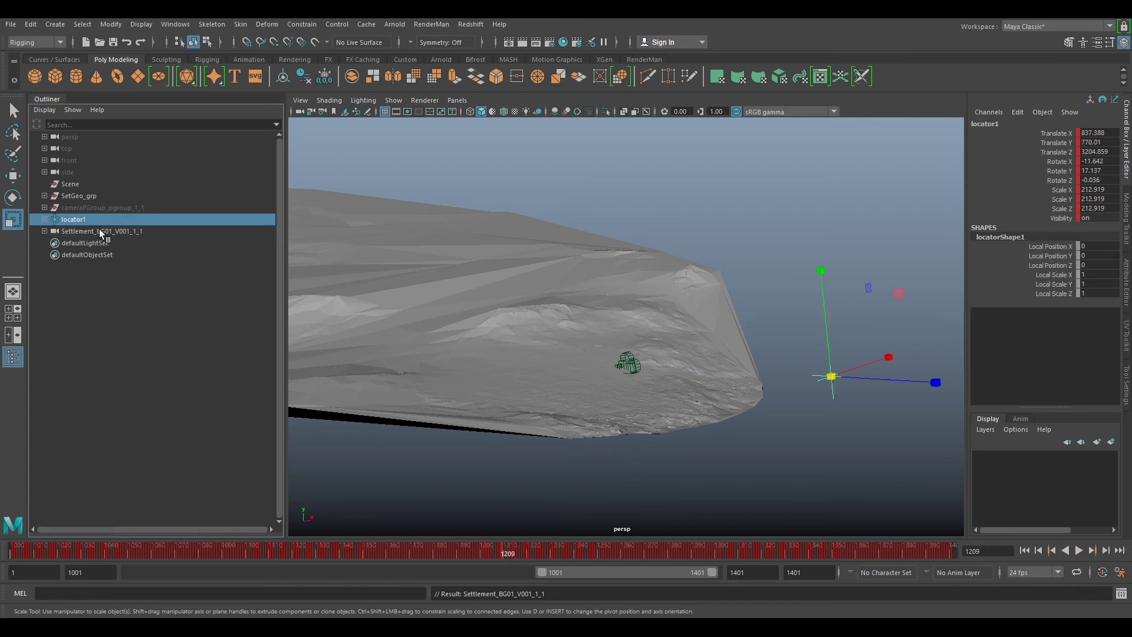
ctrl+click(100, 232)
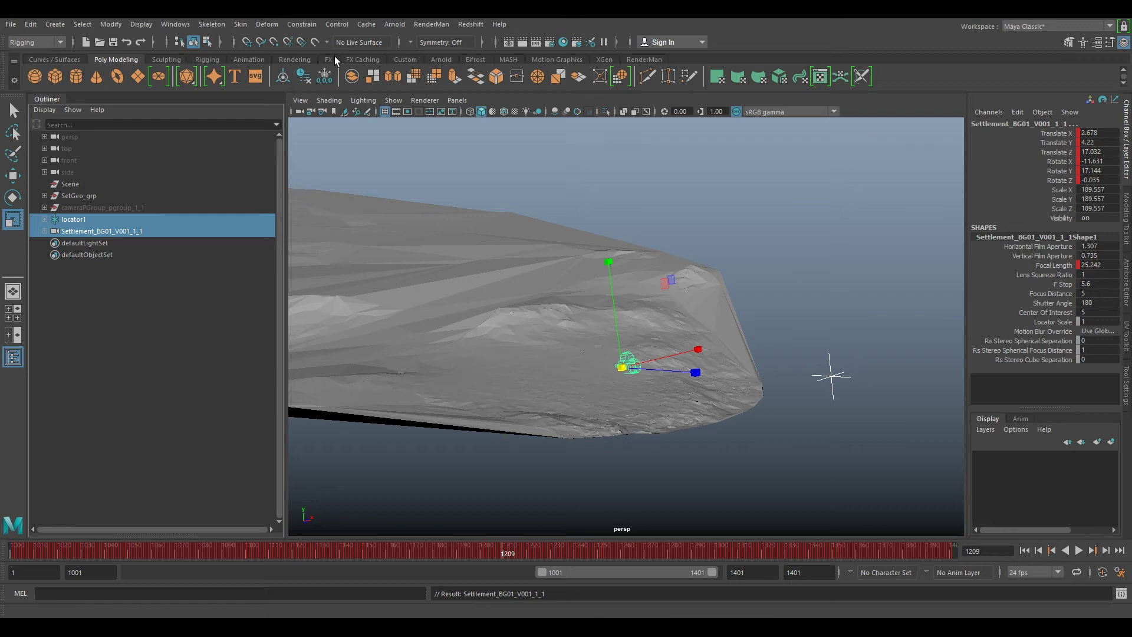
click(302, 24)
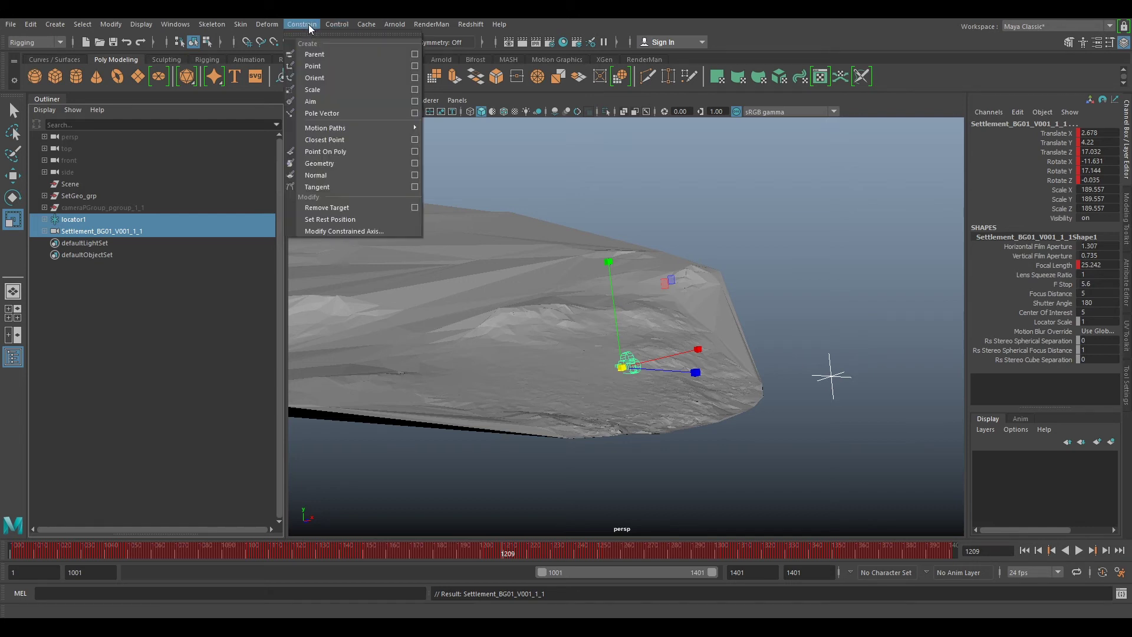
click(316, 56)
click(302, 24)
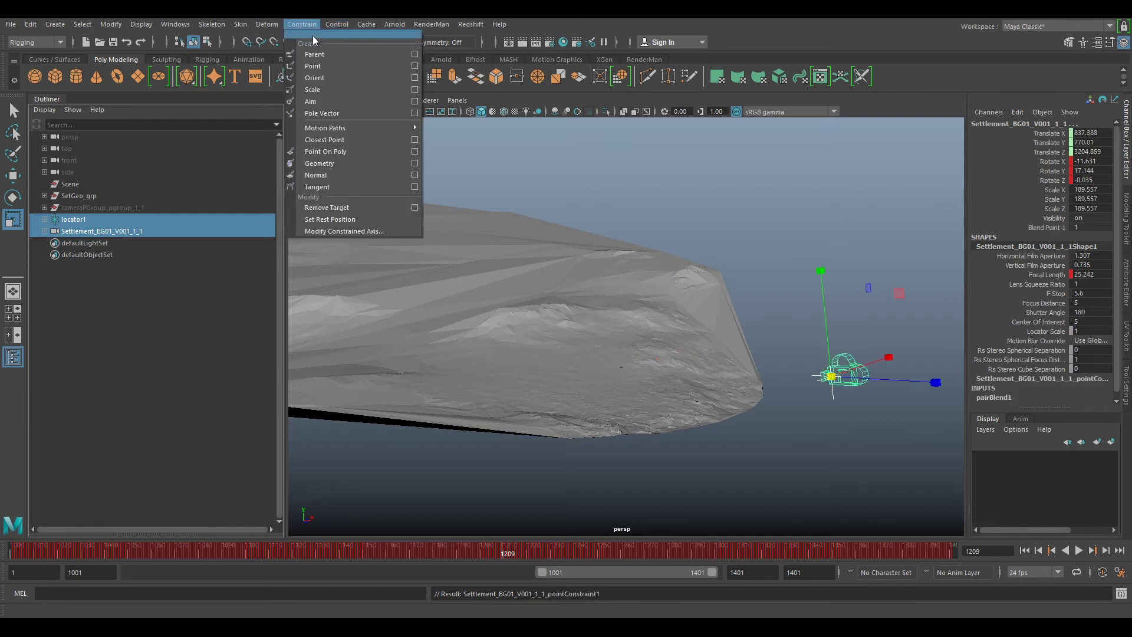
click(319, 77)
drag(406, 551, 772, 502)
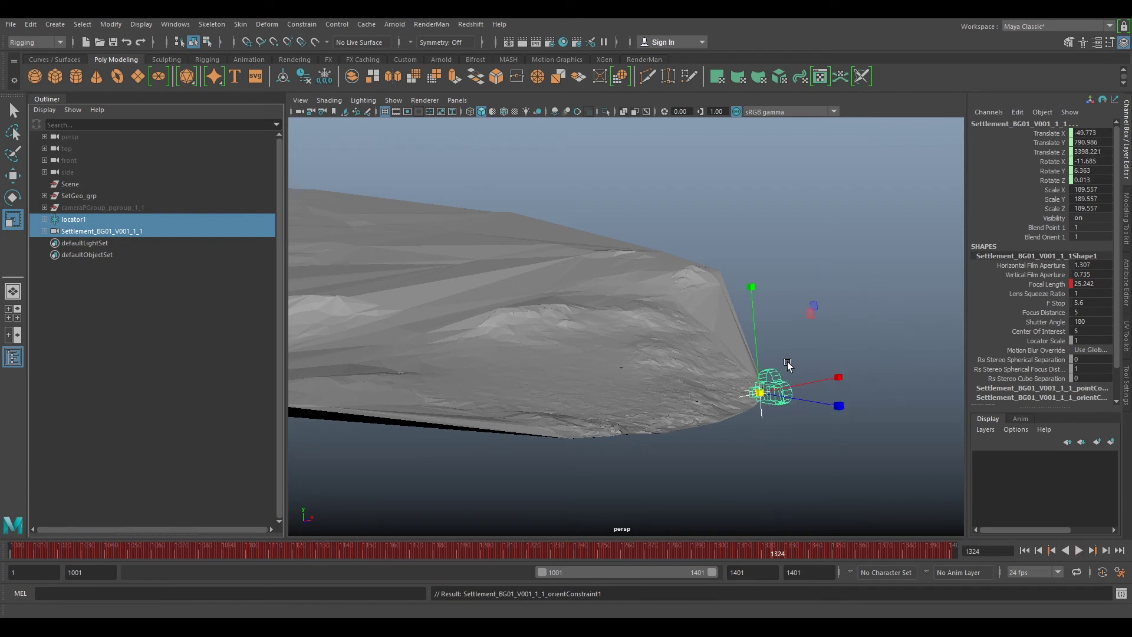
Step: Bake the simulation of the Settlement_BG01_V001_1_1 camera with its Translate and Rotate X, Y and Z channels selected
click(79, 233)
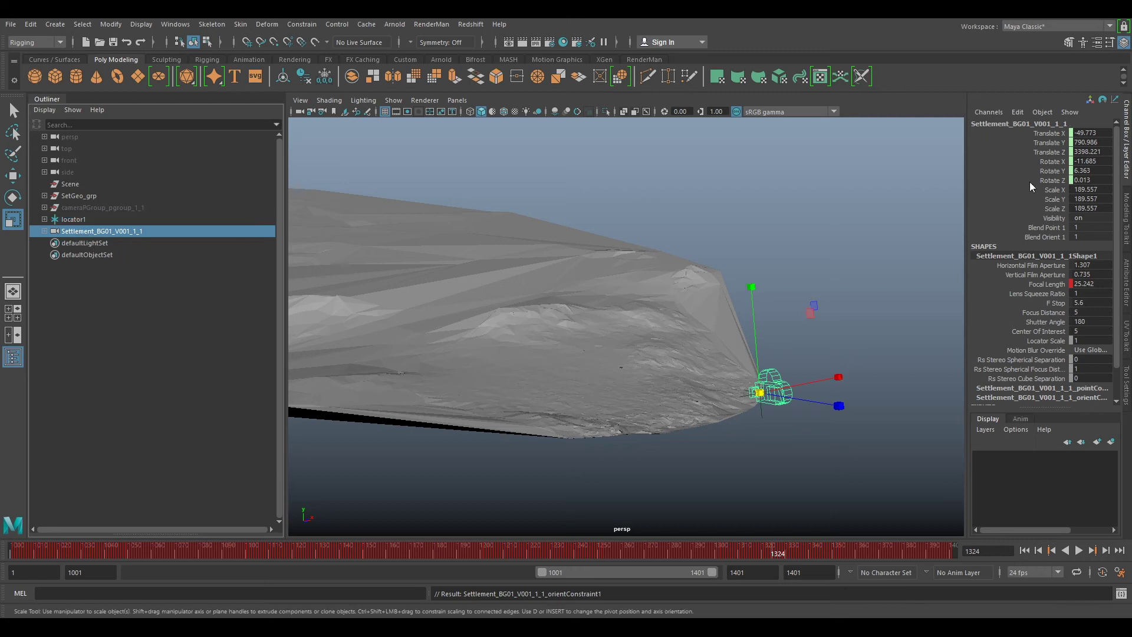
click(1055, 134)
key(w)
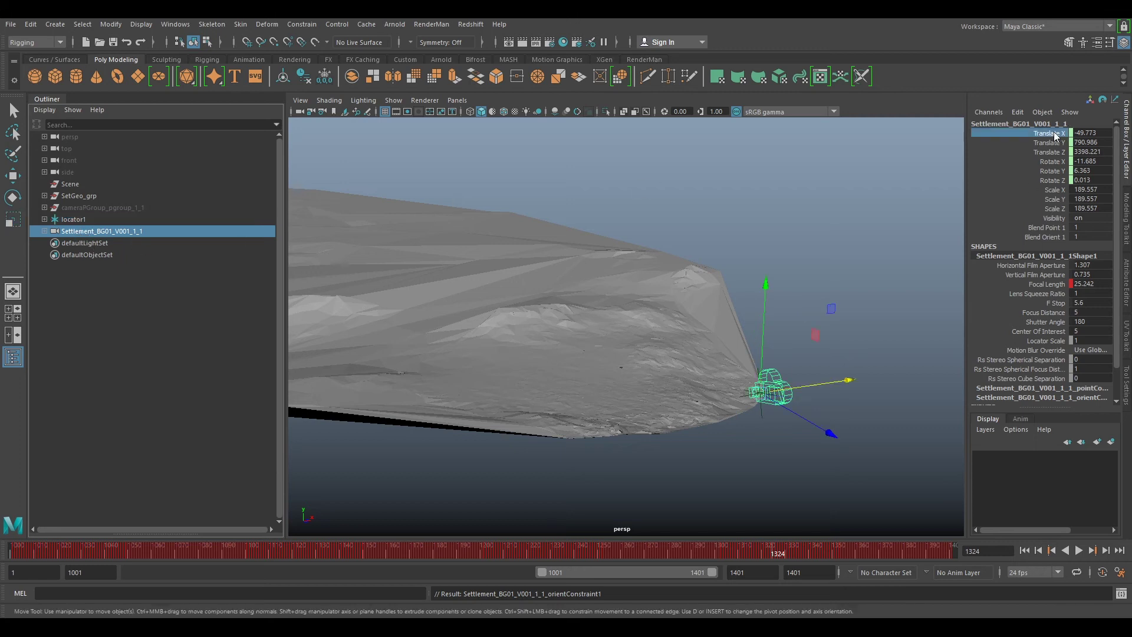
shift+click(1052, 181)
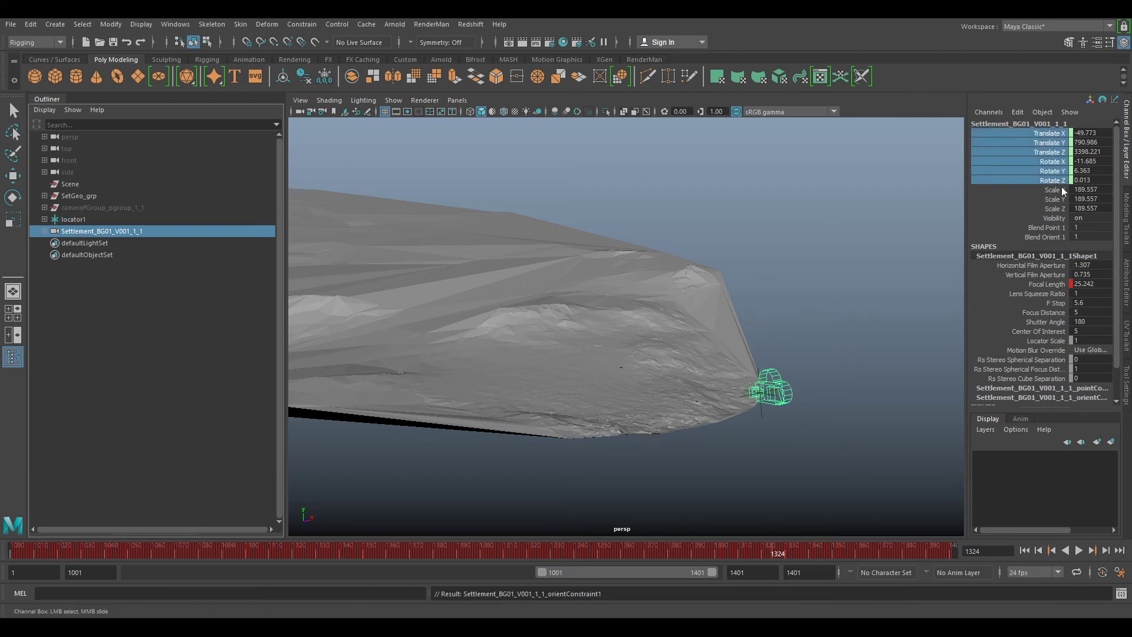
click(31, 25)
mouse_move(118, 131)
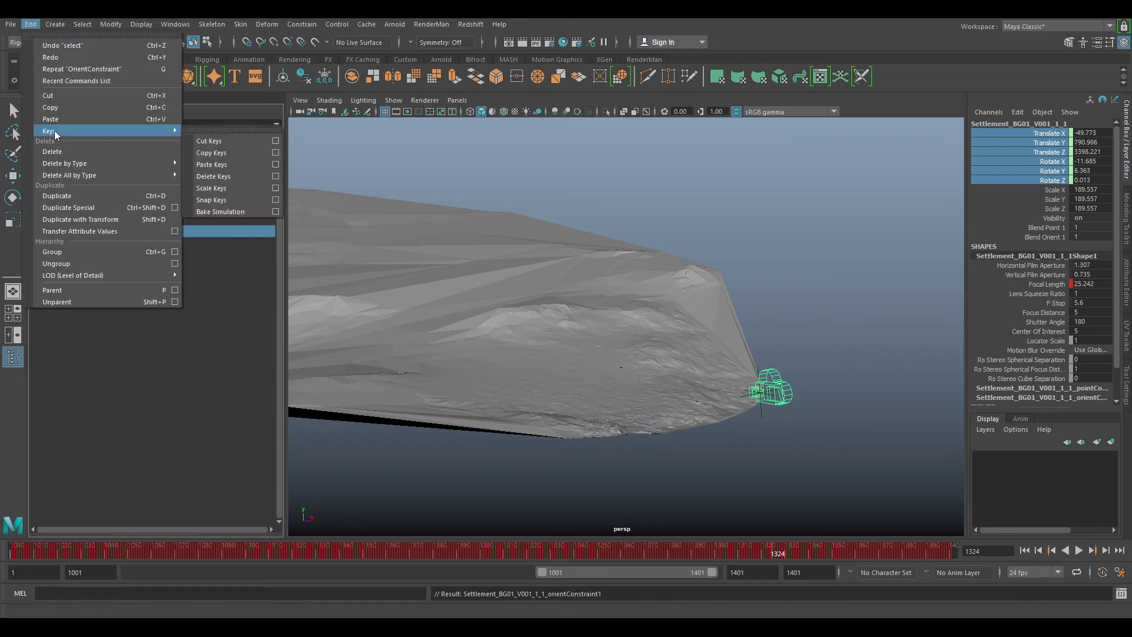
click(236, 212)
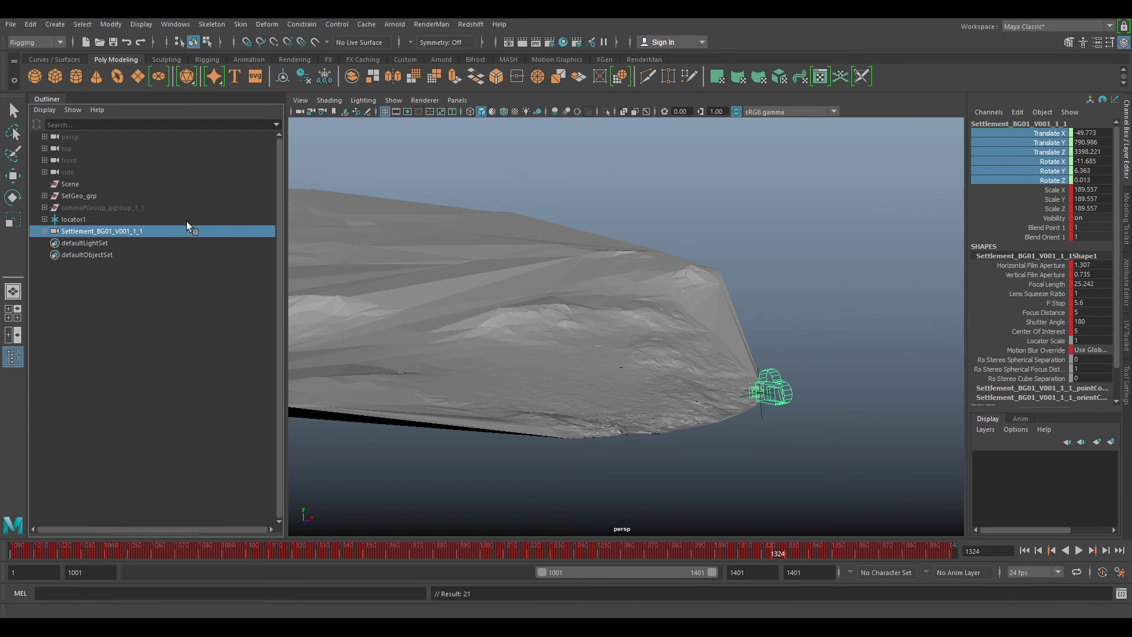
Step: Delete the point and orient constraints under the Settlement_BG01_V001_1_1 camera
click(45, 231)
click(83, 254)
shift+click(110, 266)
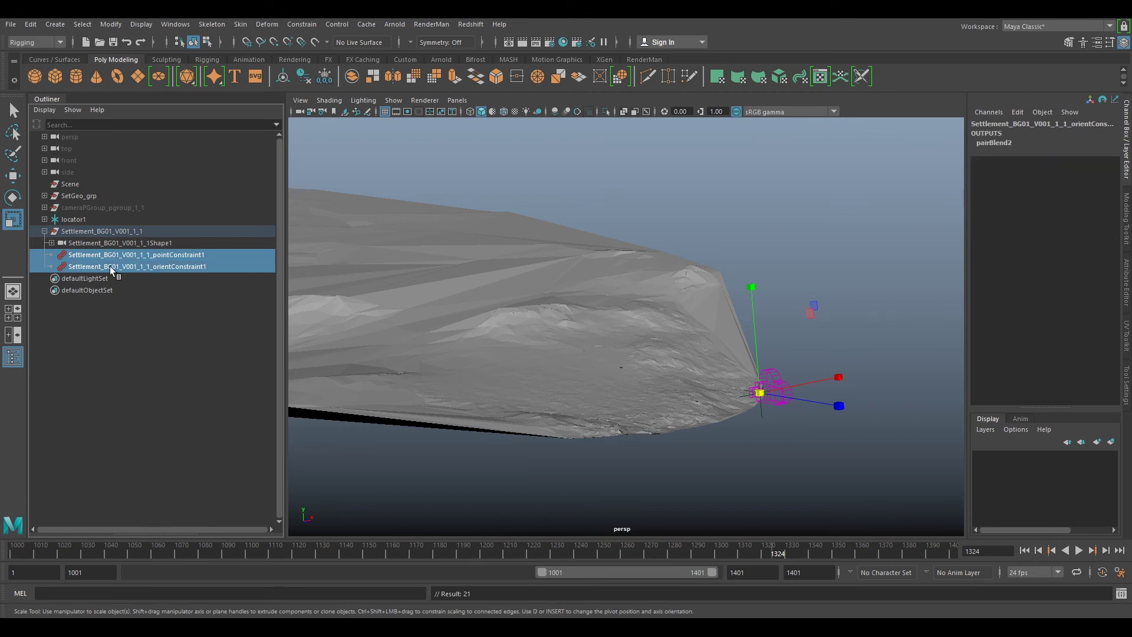
key(Delete)
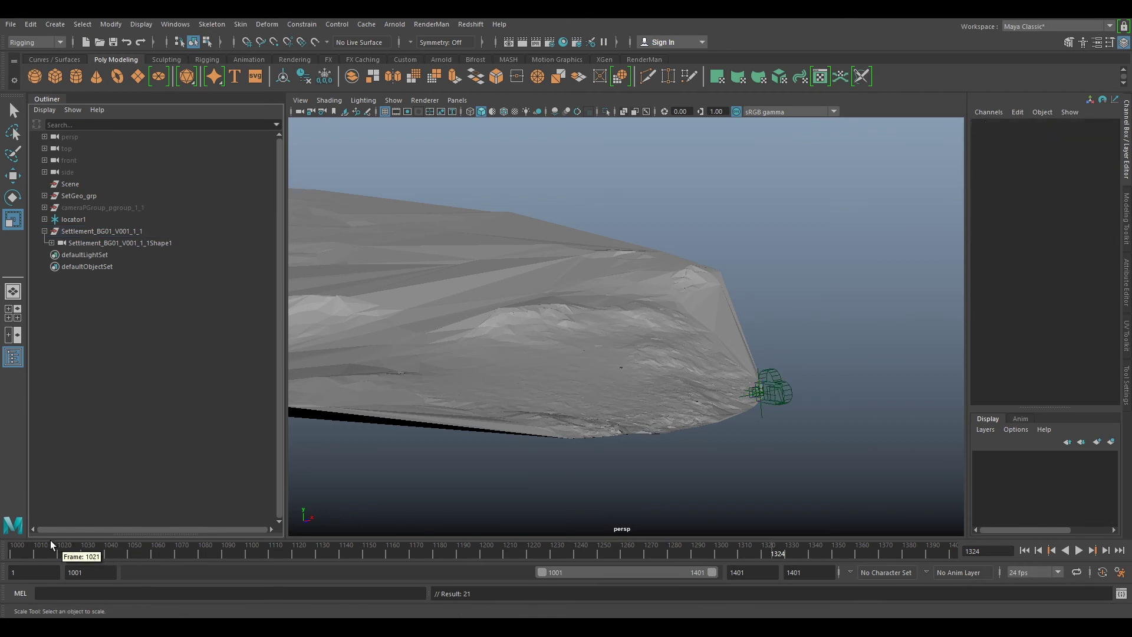
Step: Look through the Settlement_BG01_V001_1_1 camera, select the PCmesh terrain and play the animation to check its match with the footage
click(457, 100)
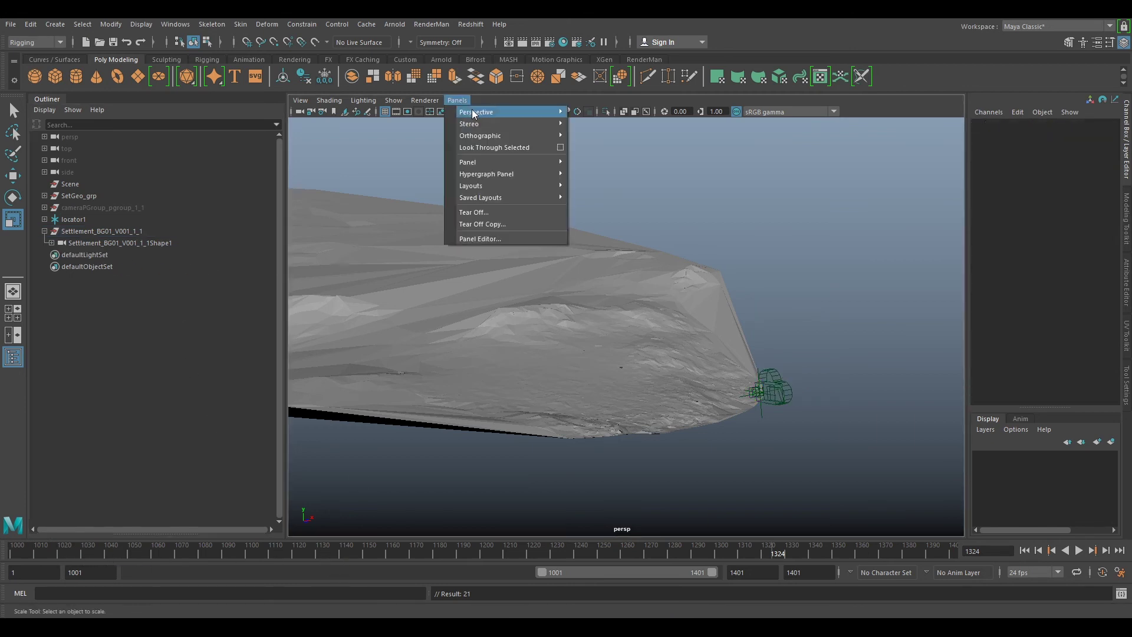
mouse_move(540, 112)
click(614, 112)
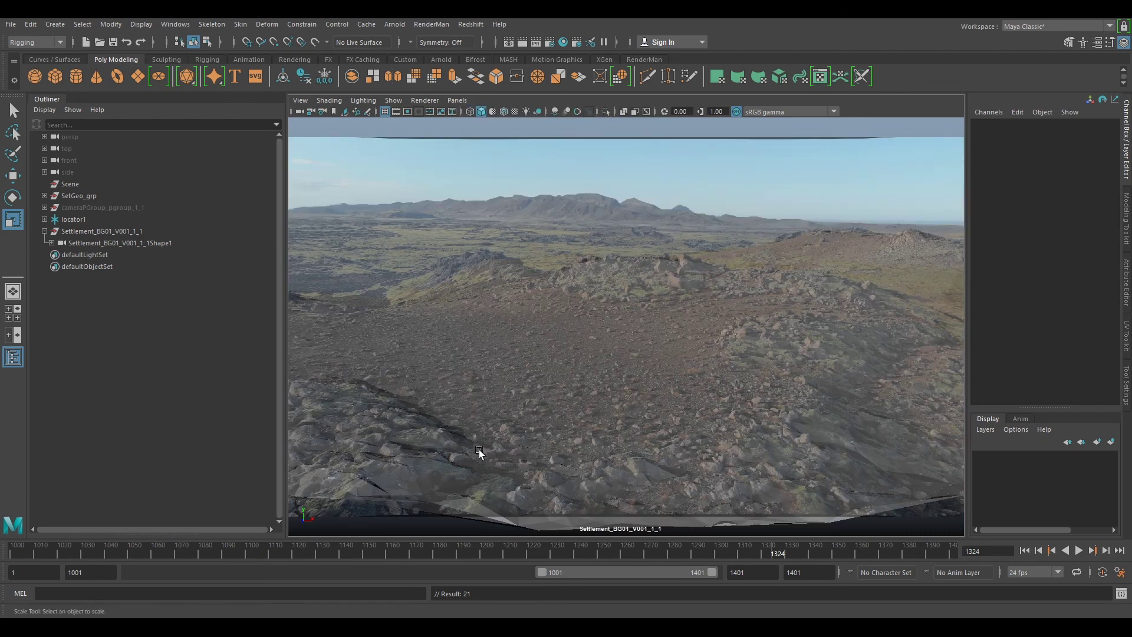
click(431, 480)
key(alt+v)
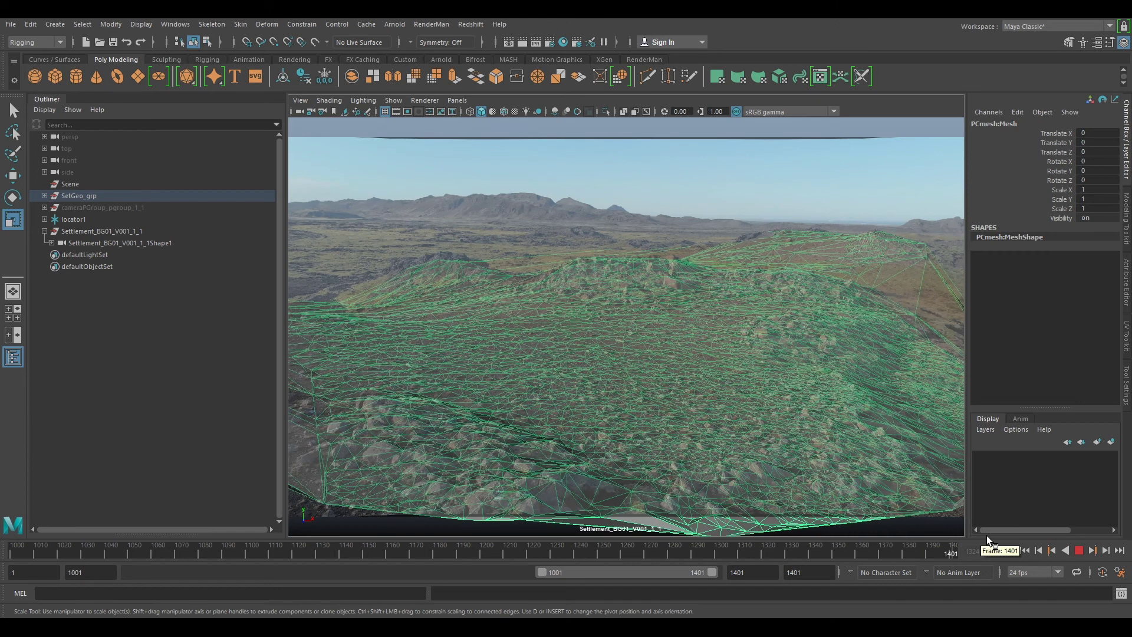
Step: Collapse the Settlement_BG01_V001_1_1 camera hierarchy and delete the leftover Scene group and locator1
click(45, 232)
click(79, 185)
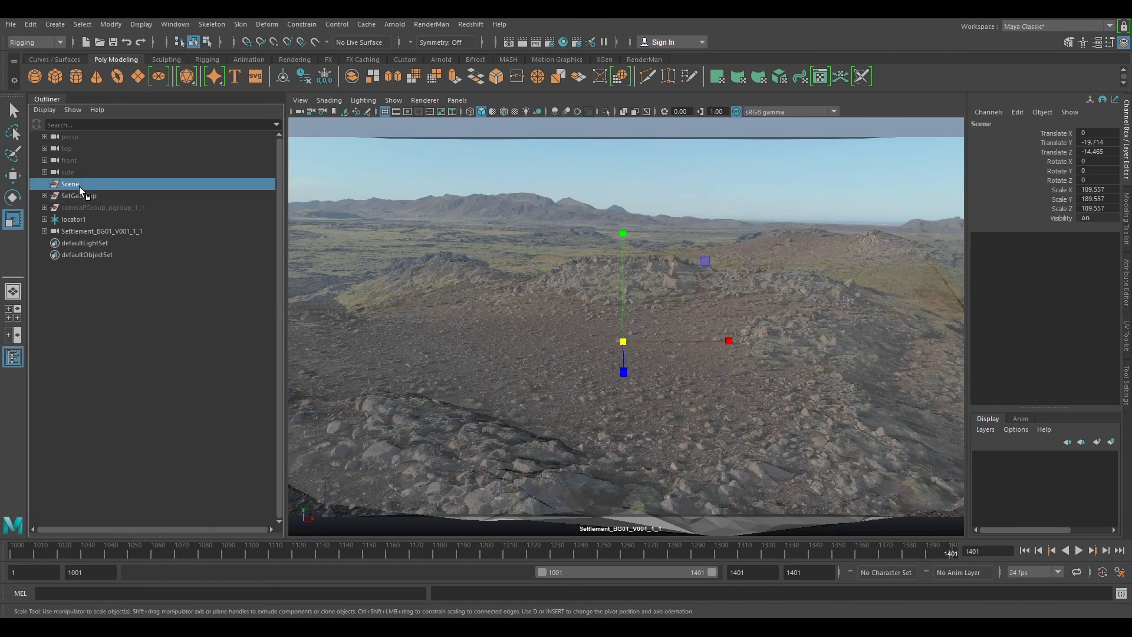
key(Delete)
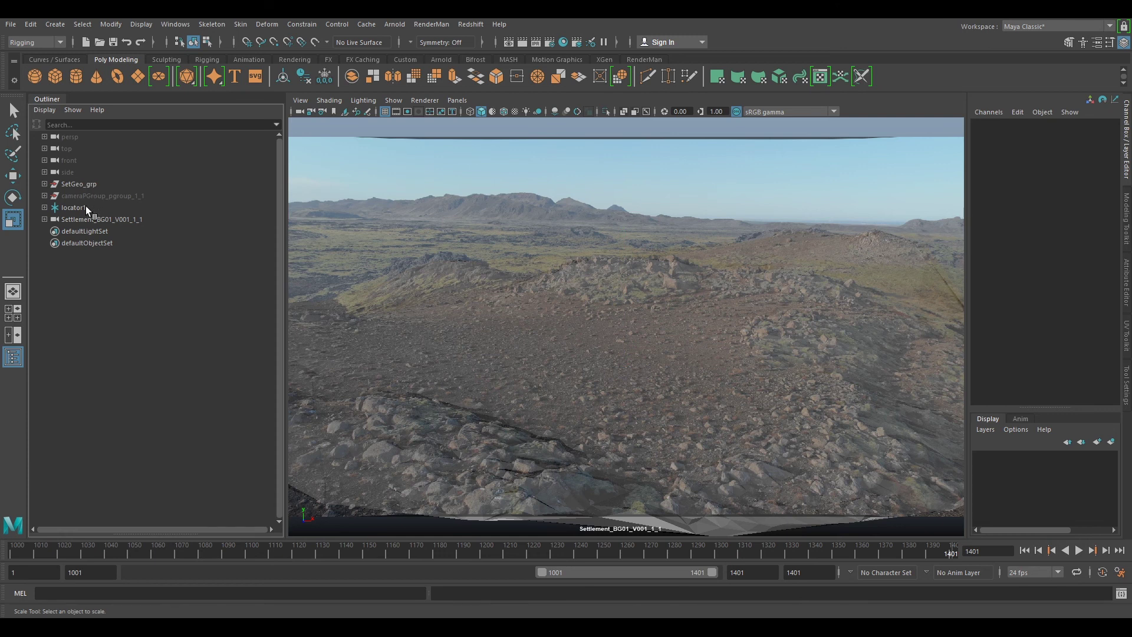
click(83, 207)
key(Delete)
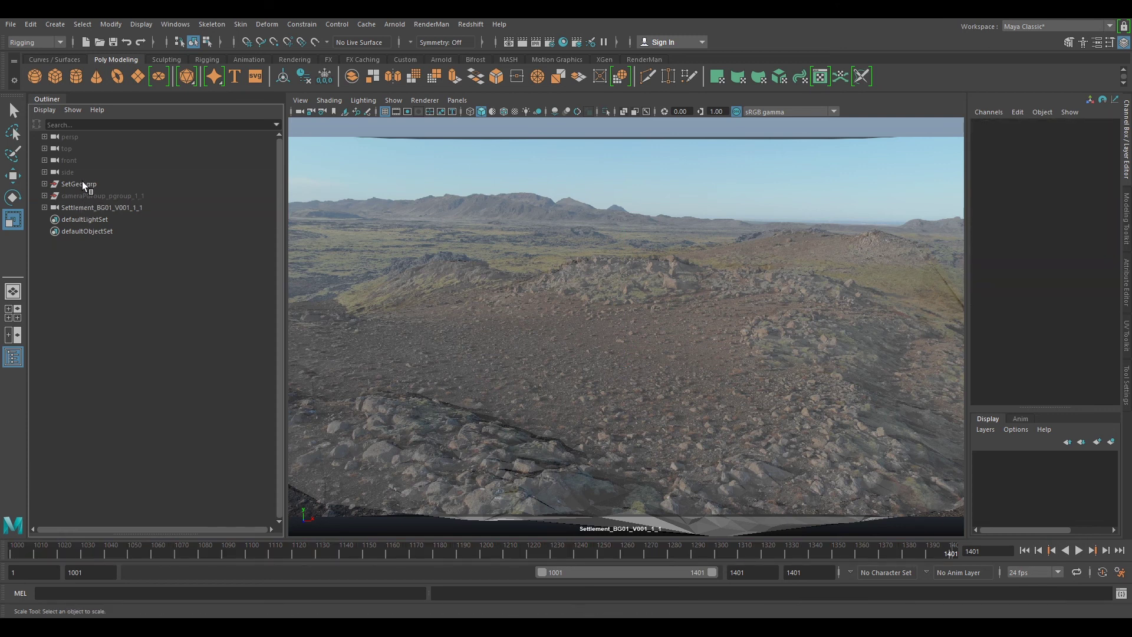
Step: Group SetGeo_grp, the tracking group and the Settlement_BG01_V001_1_1 camera under the name MM, and scrub to frame 1312 to check the match
click(83, 183)
shift+click(90, 207)
key(ctrl+g)
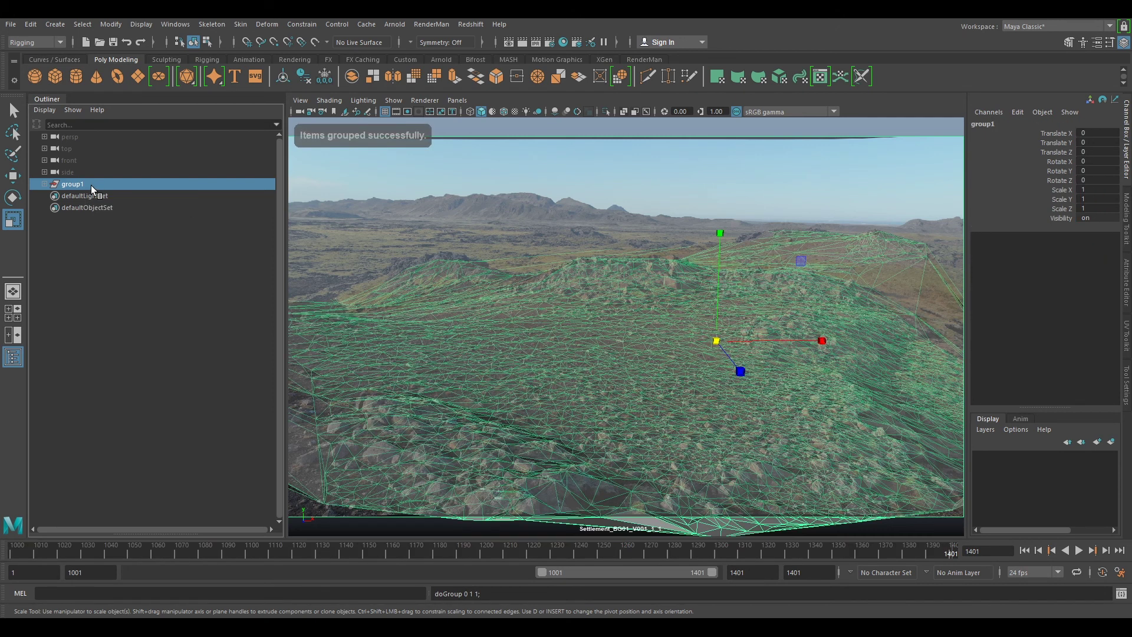
double_click(91, 185)
text(MM)
key(Return)
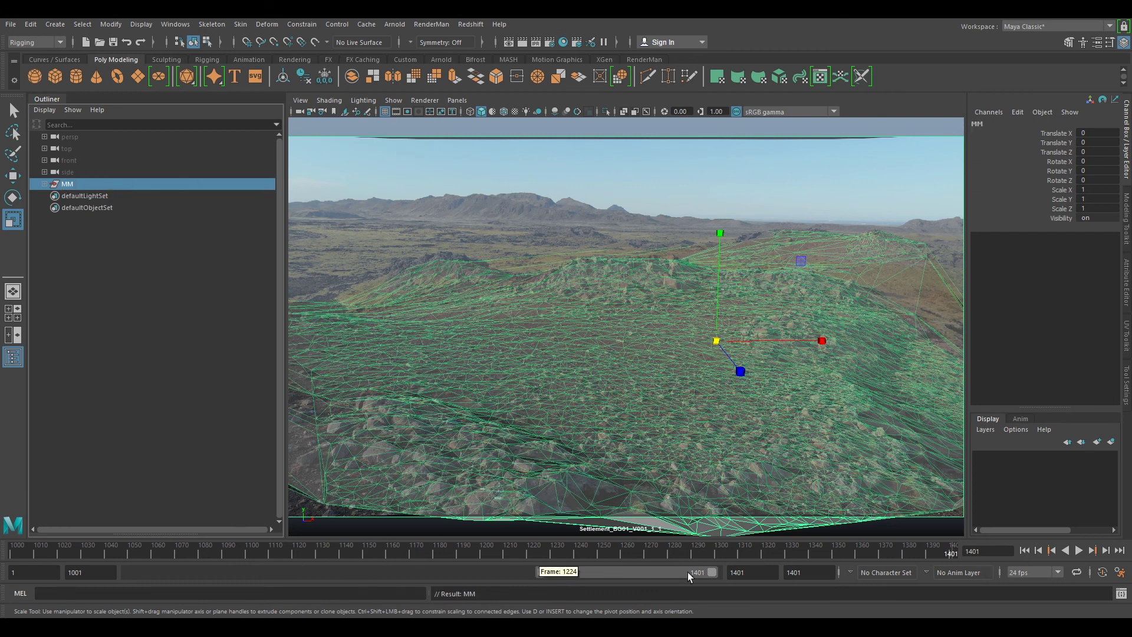
click(678, 555)
mouse_move(562, 556)
mouse_down()
mouse_move(233, 551)
mouse_move(536, 565)
mouse_move(871, 558)
mouse_move(373, 556)
mouse_move(749, 557)
mouse_up()
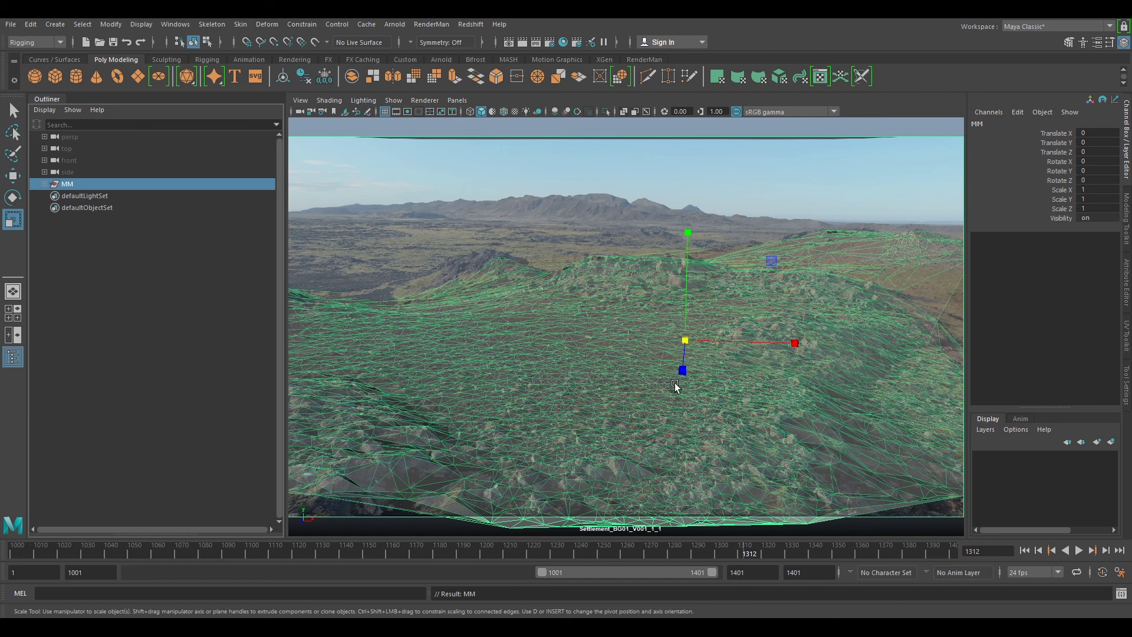